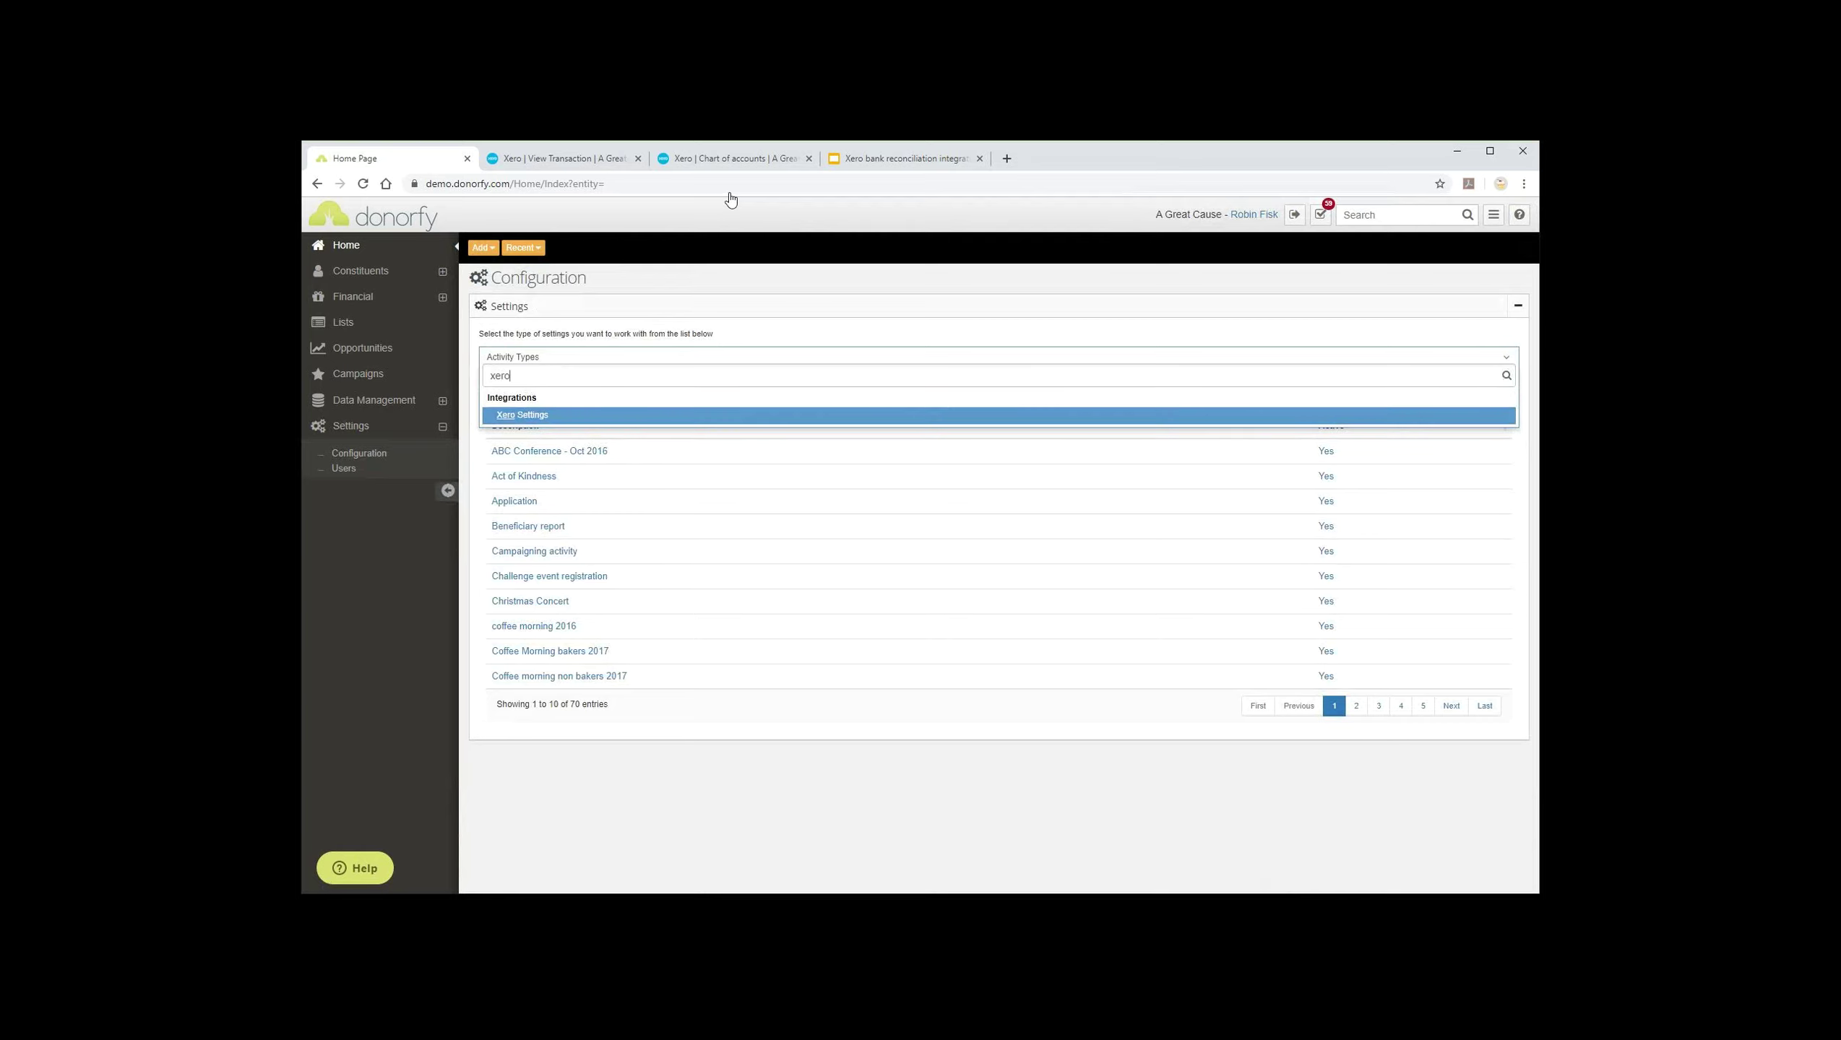
Step: Open the Xero Settings configuration and disconnect Donorfy from Xero
key(Return)
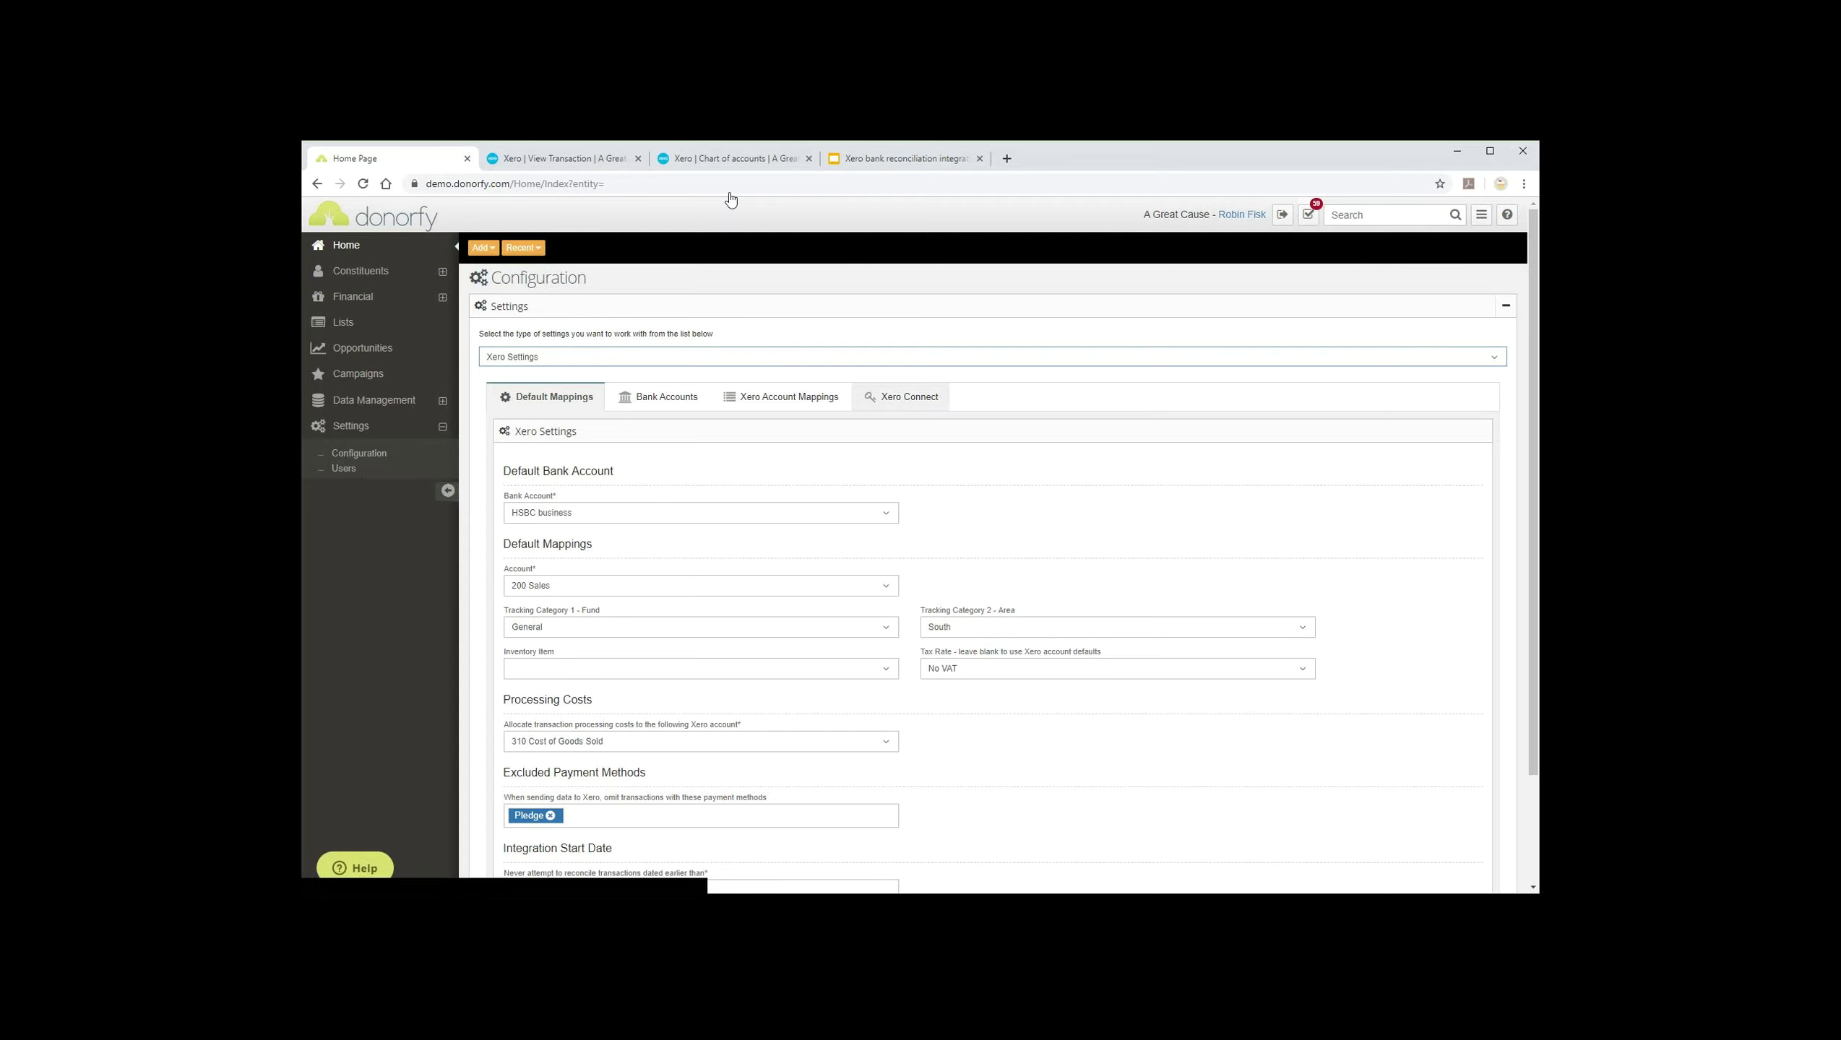
click(901, 398)
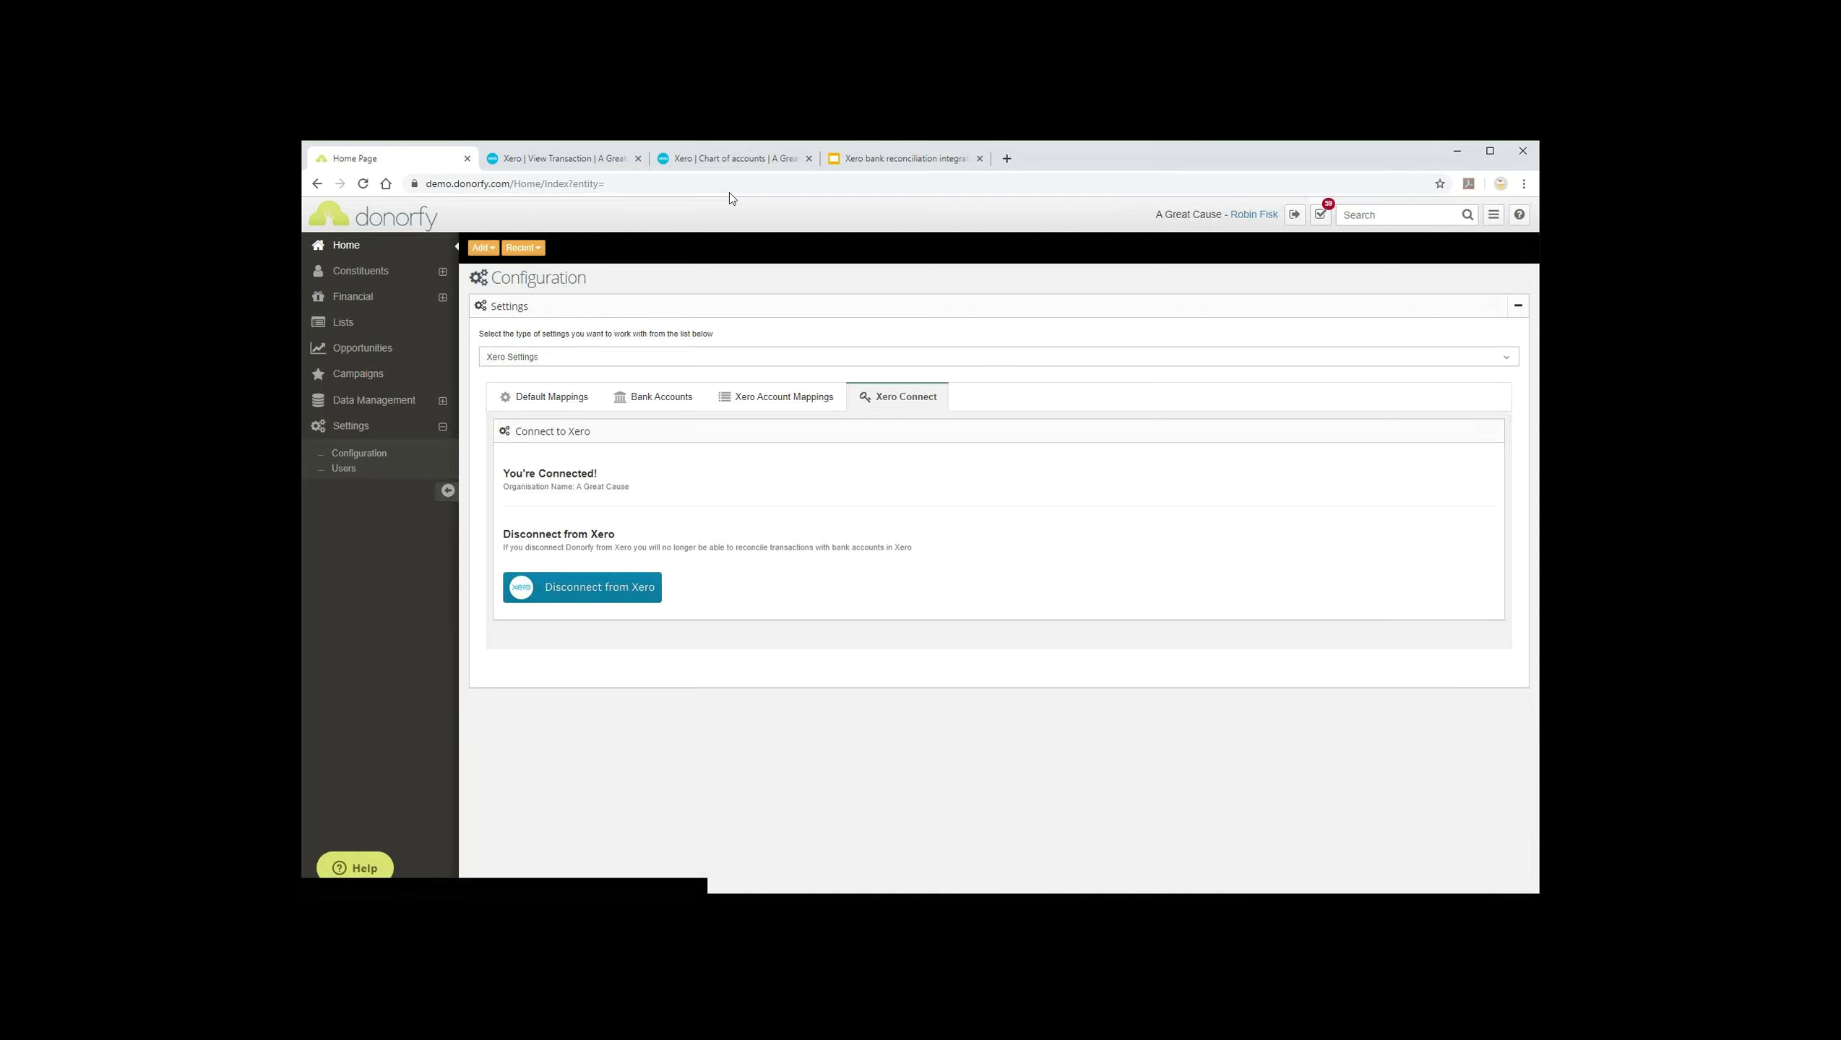
click(581, 588)
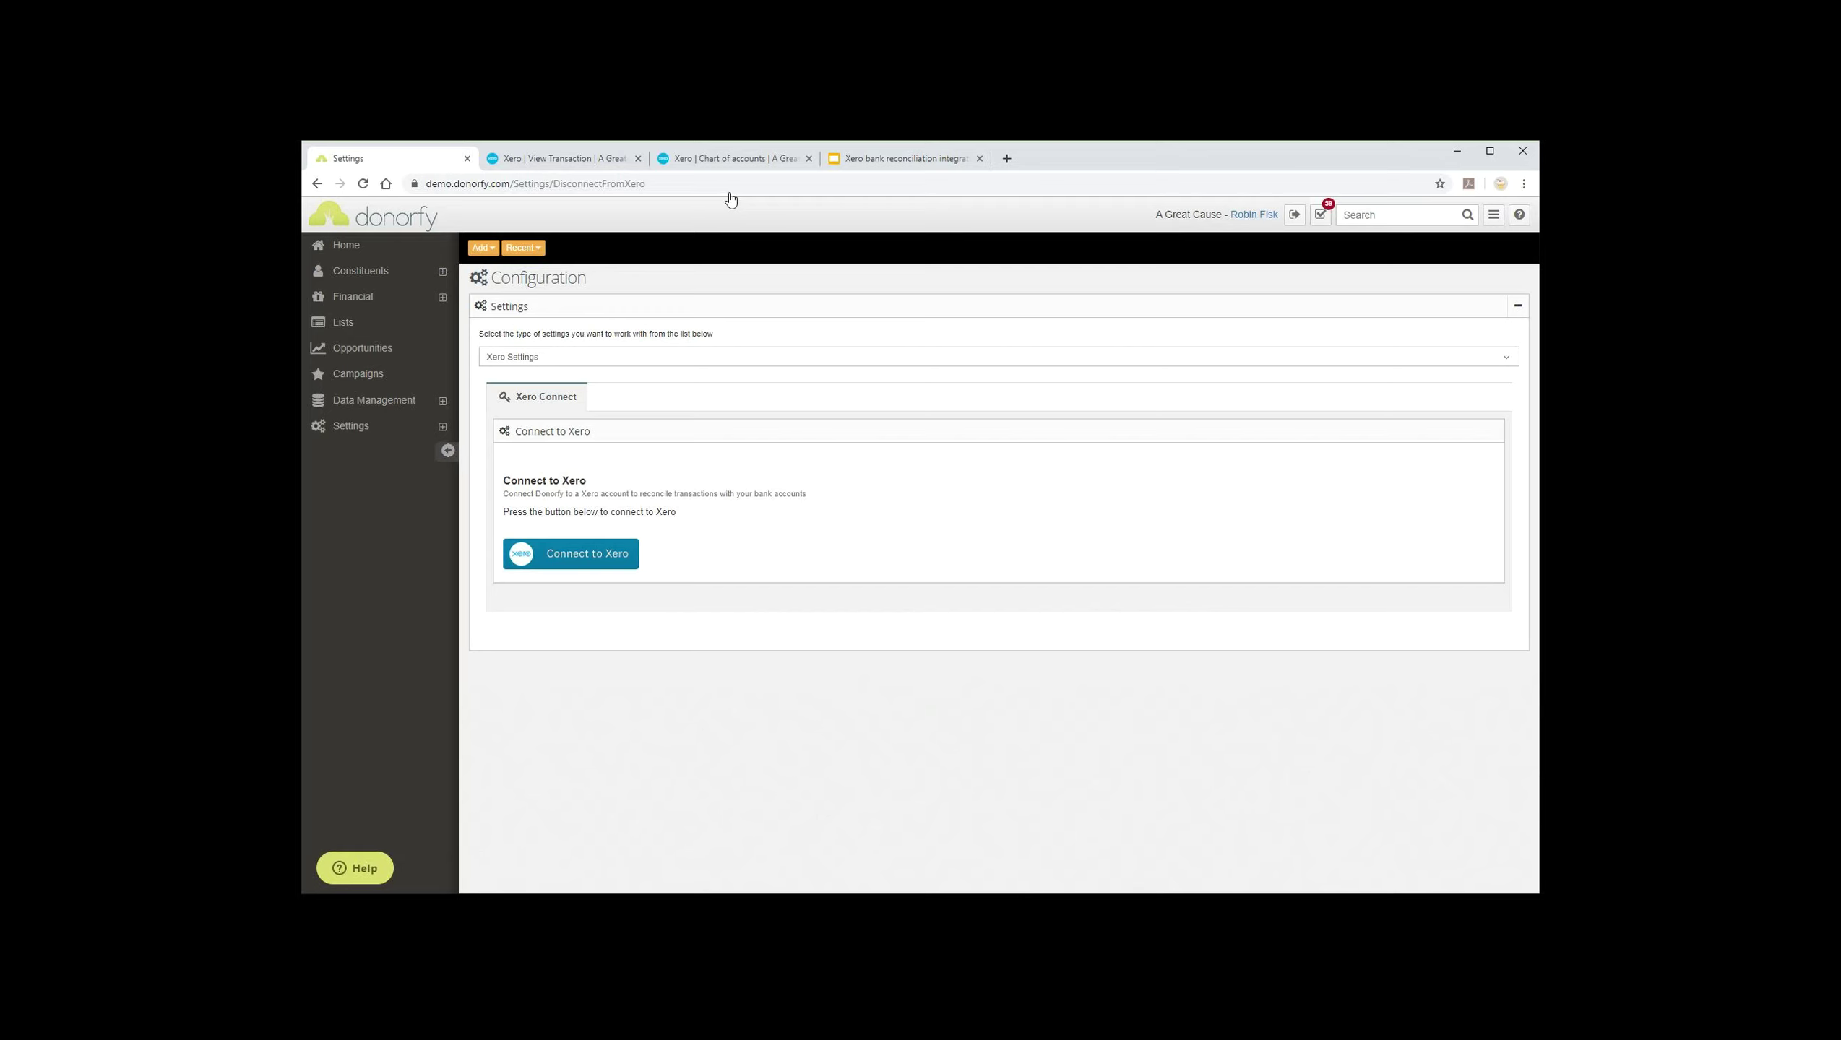
Step: Connect Donorfy to Xero and allow access to the A Great Cause organisation's data
click(731, 200)
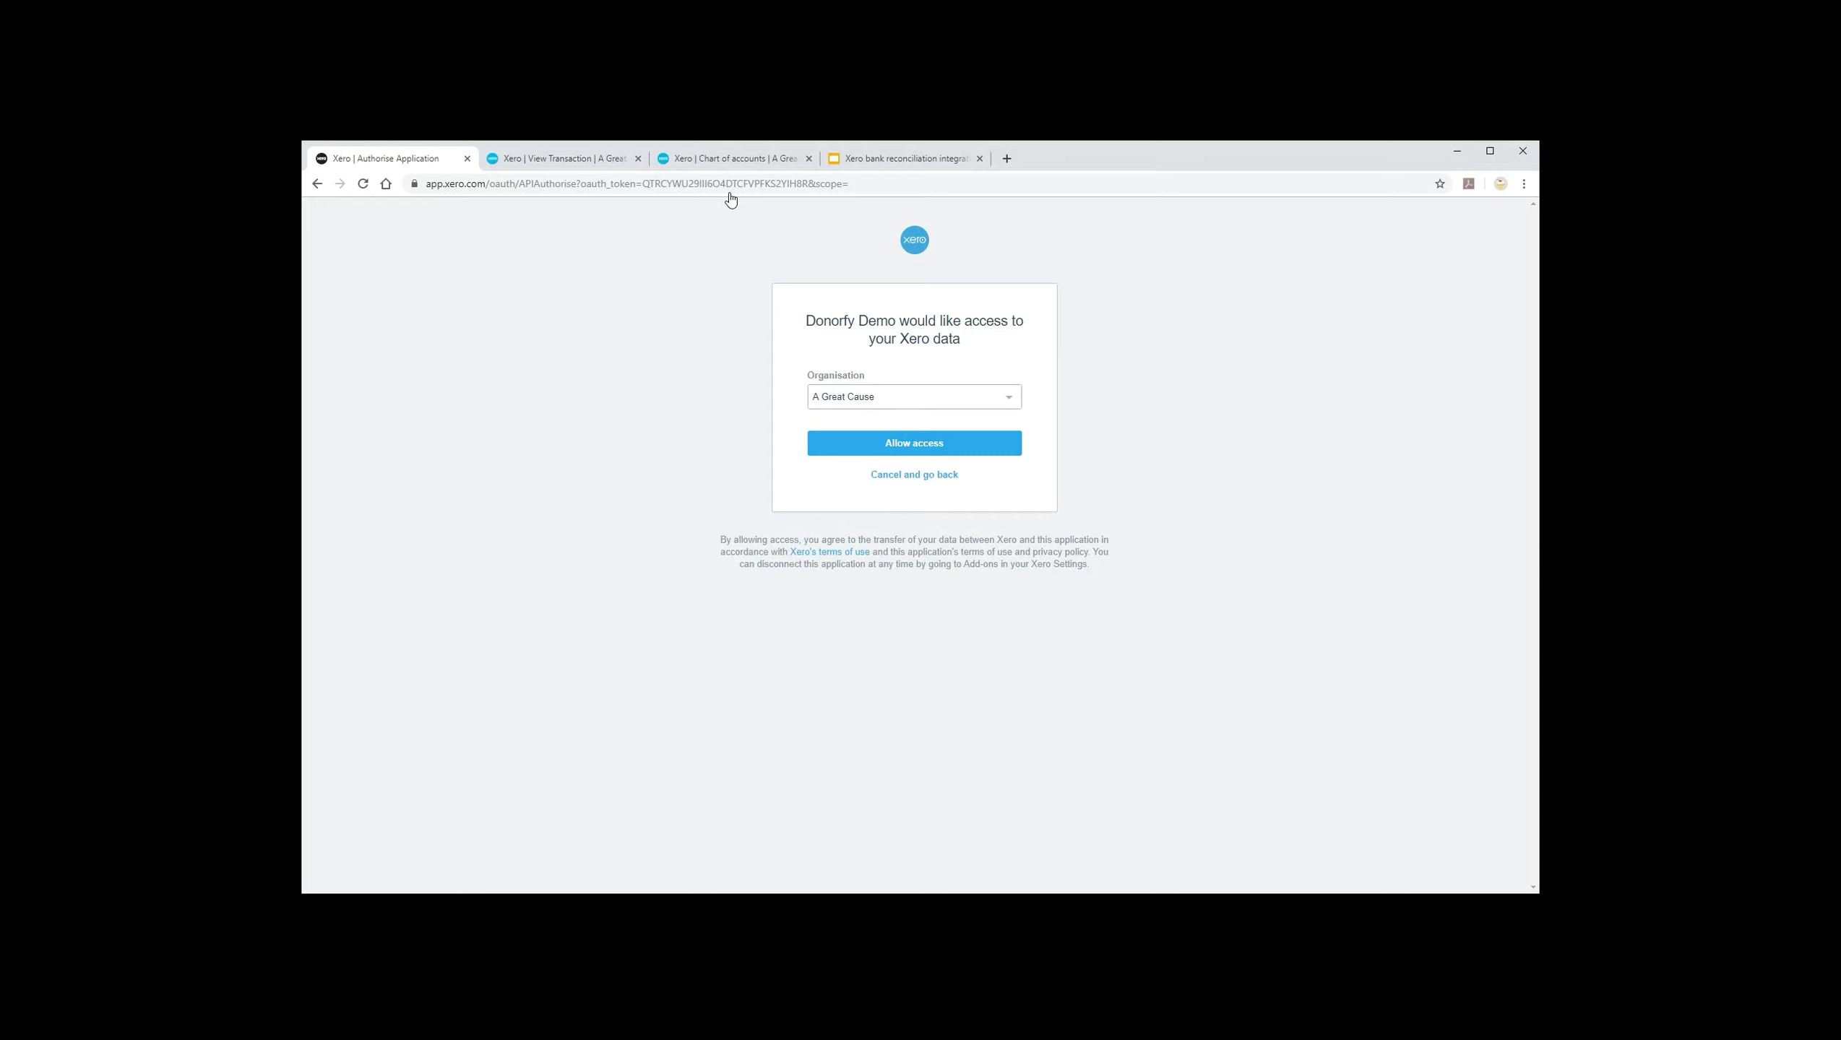
click(914, 443)
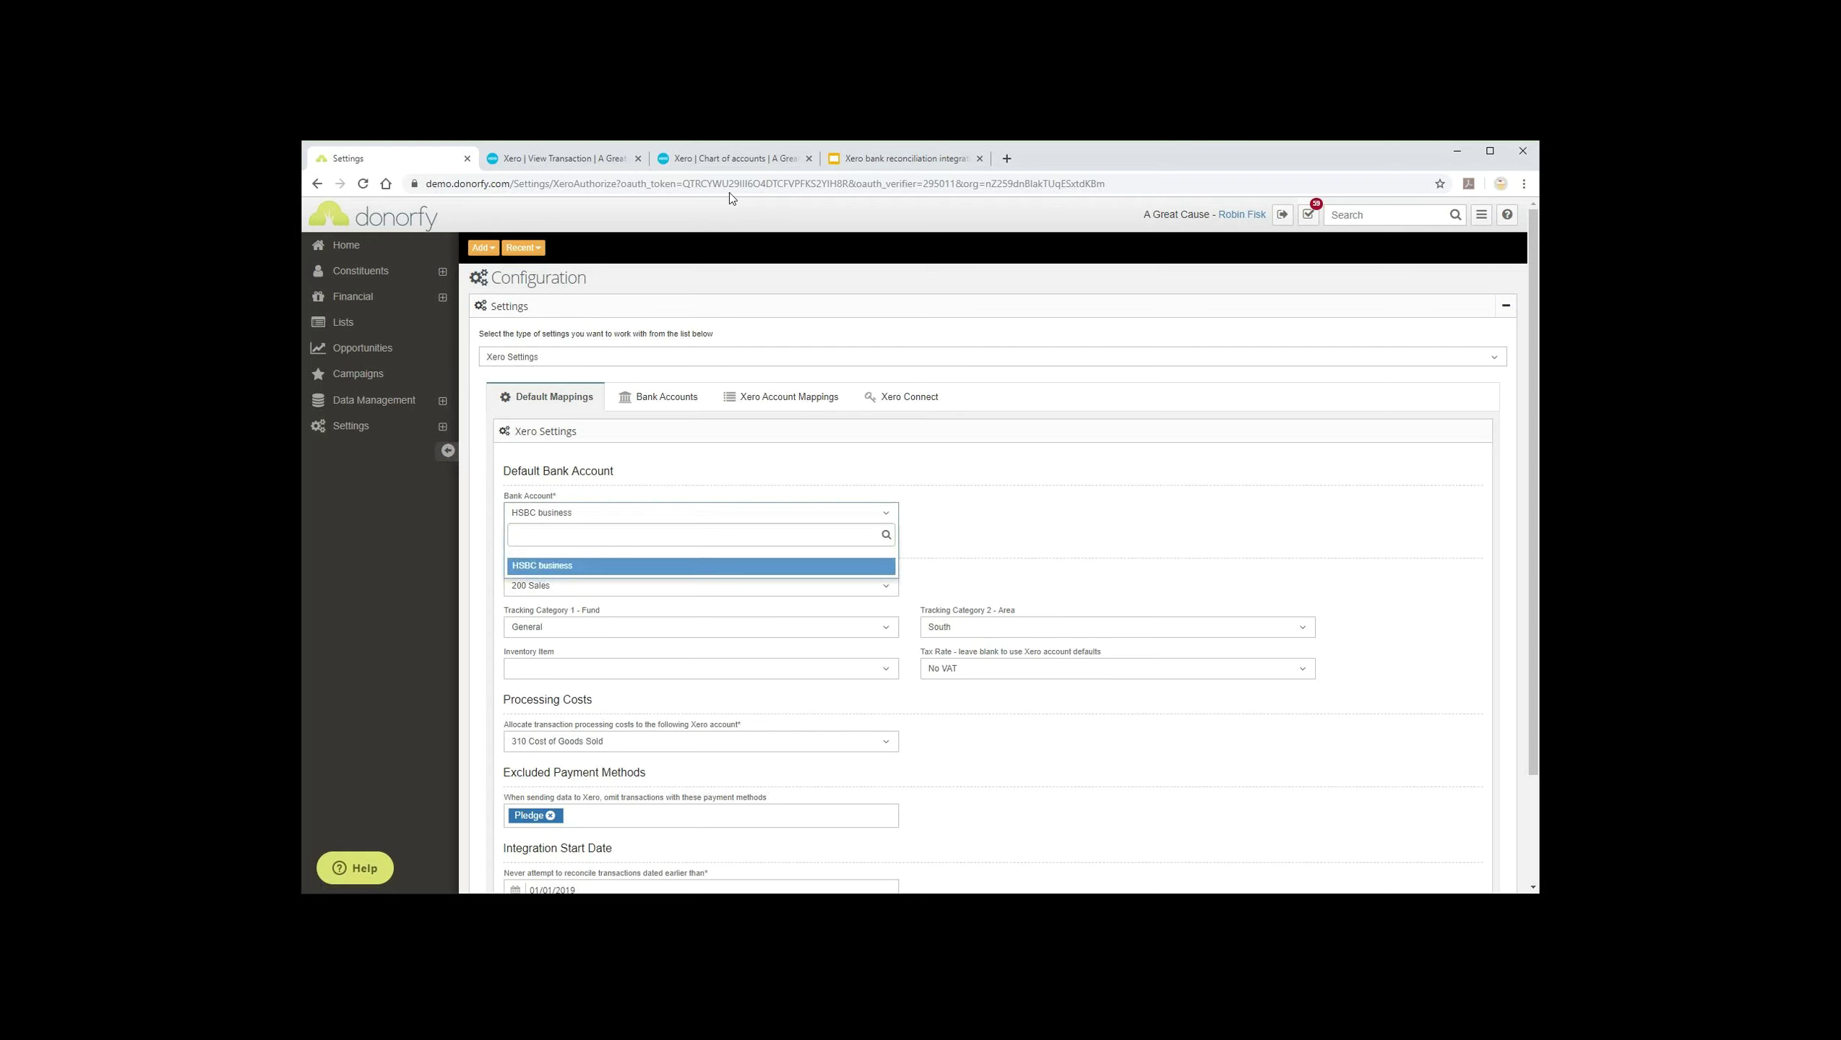
Step: Examine the choices for the default bank account and the default mapping account without changing them
key(Escape)
drag(503, 497, 556, 497)
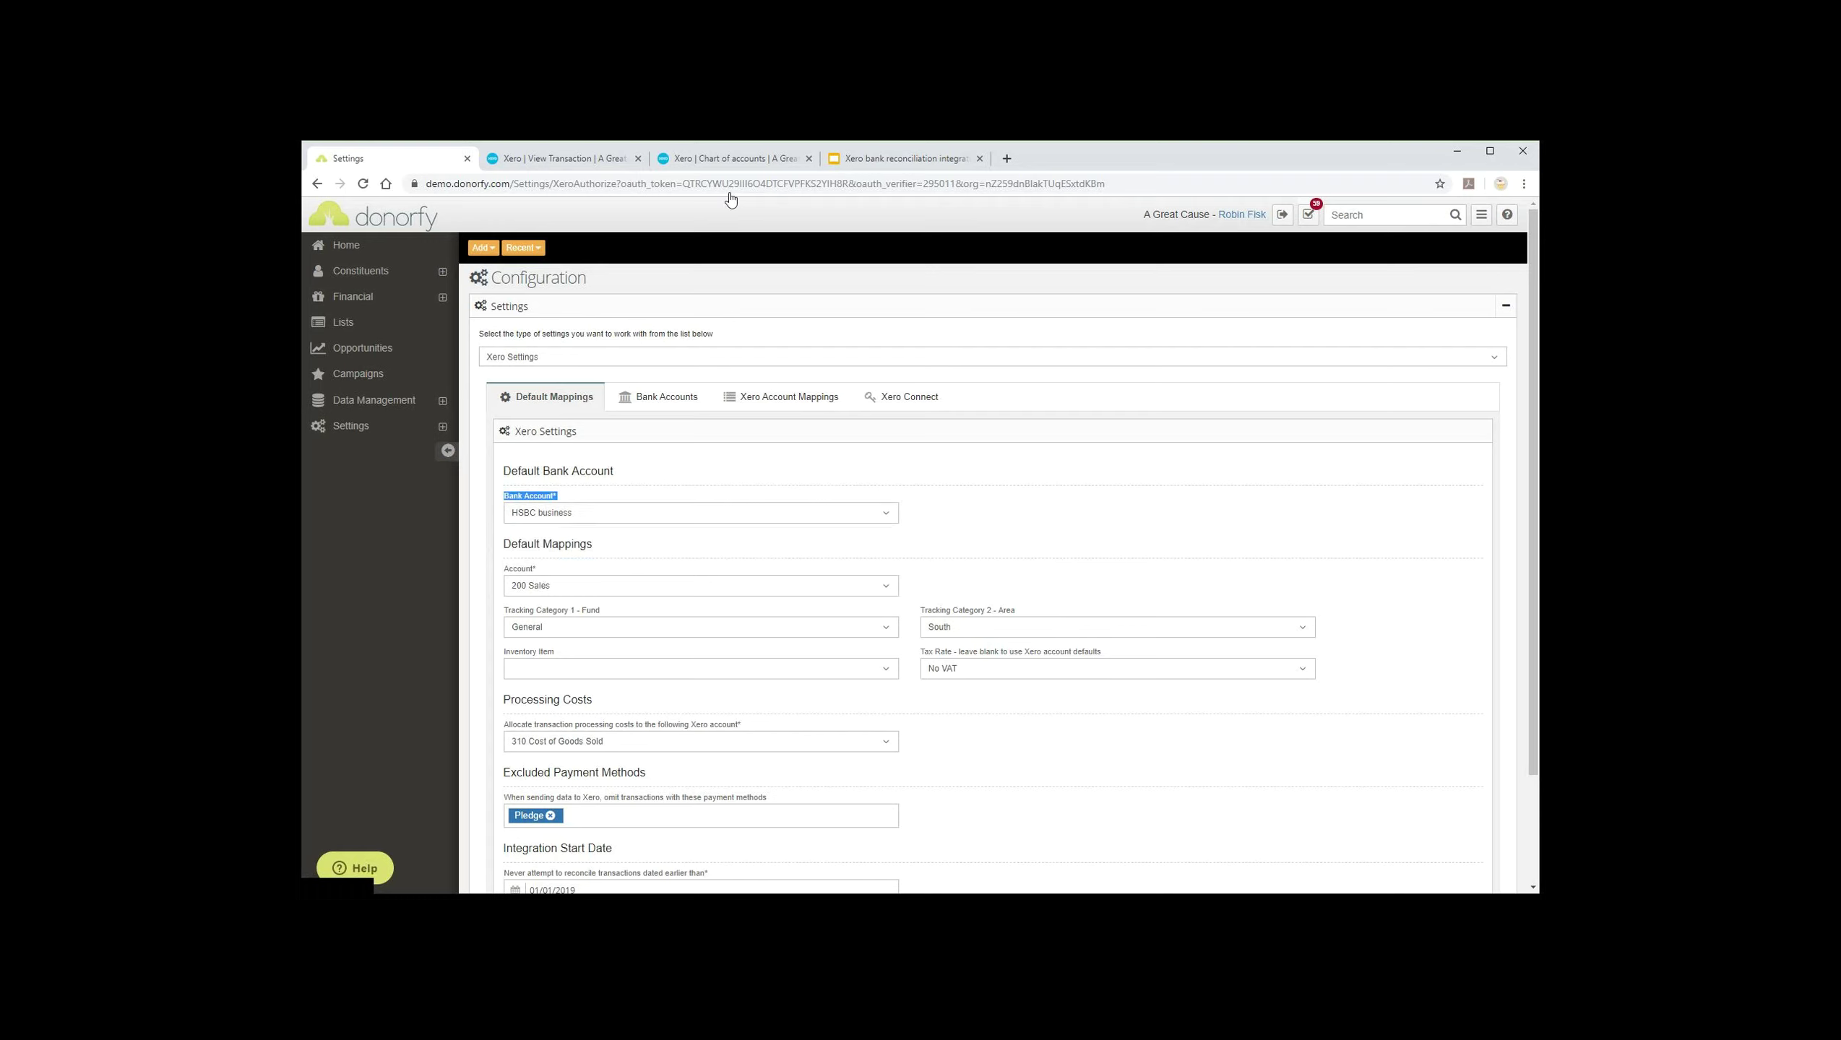
click(700, 513)
key(Escape)
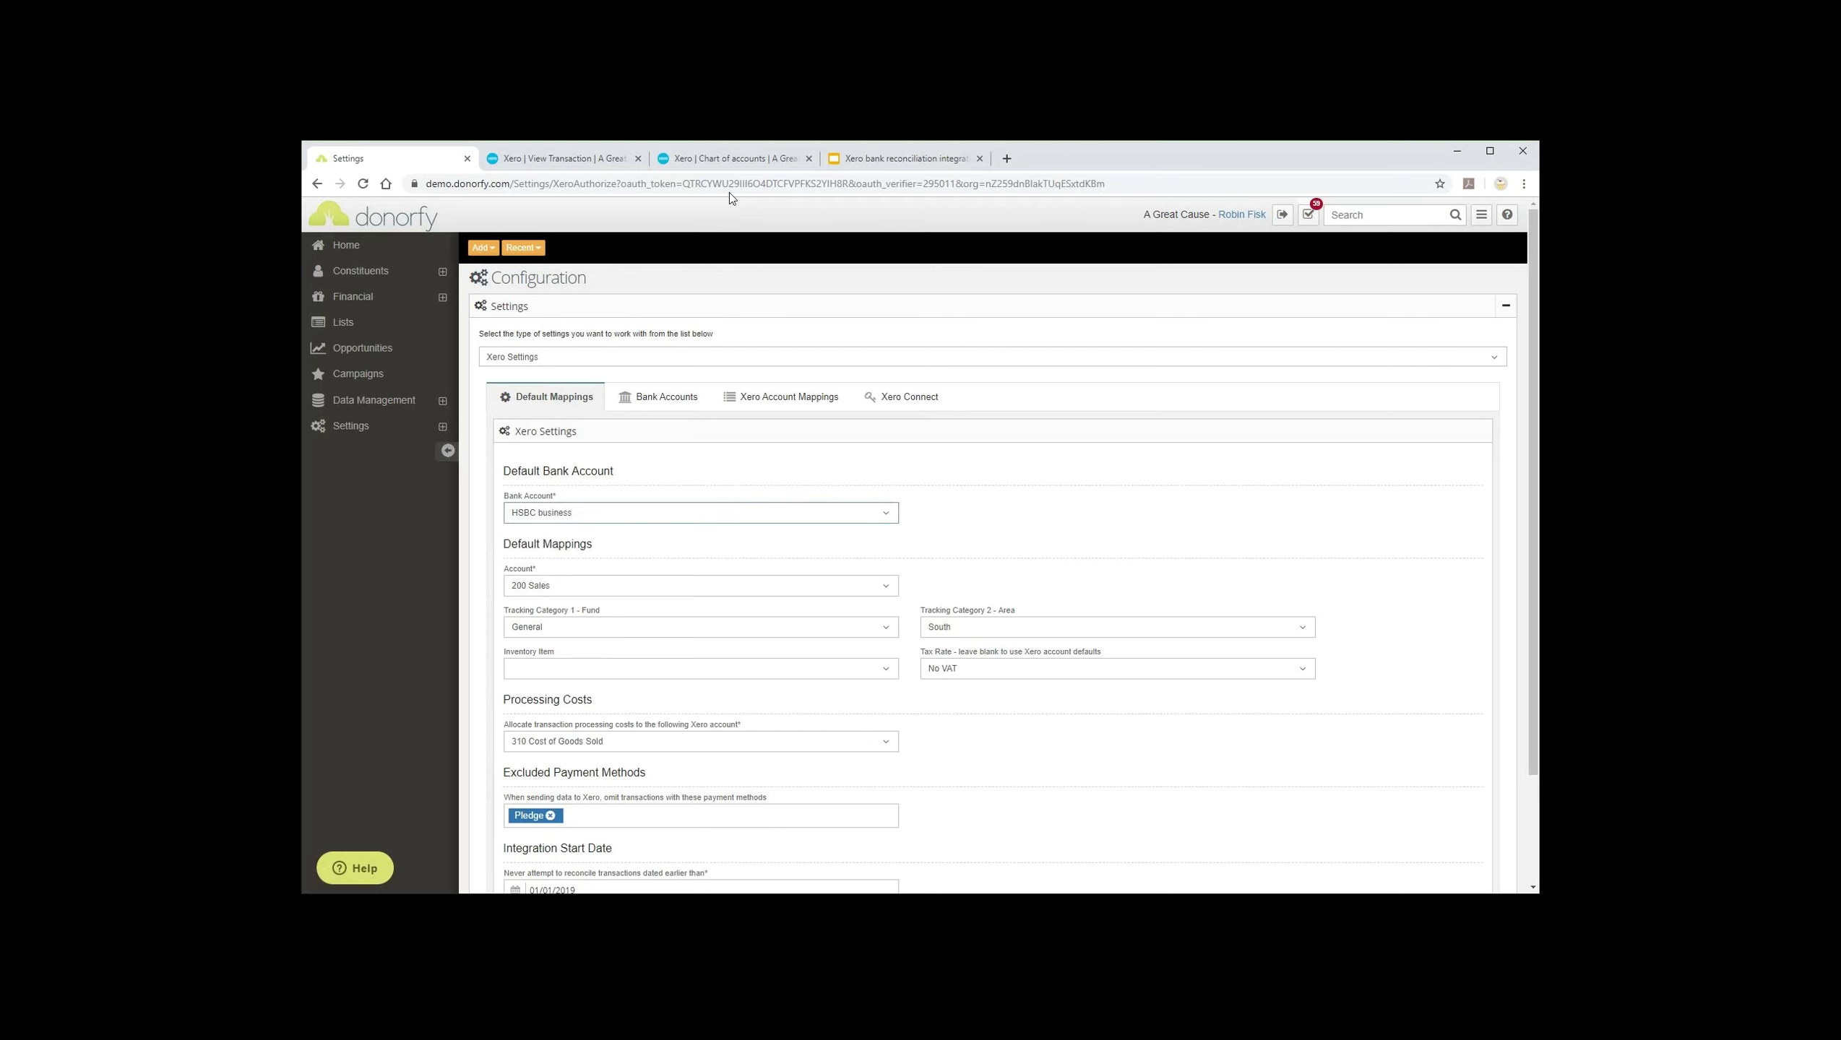
drag(519, 544, 593, 545)
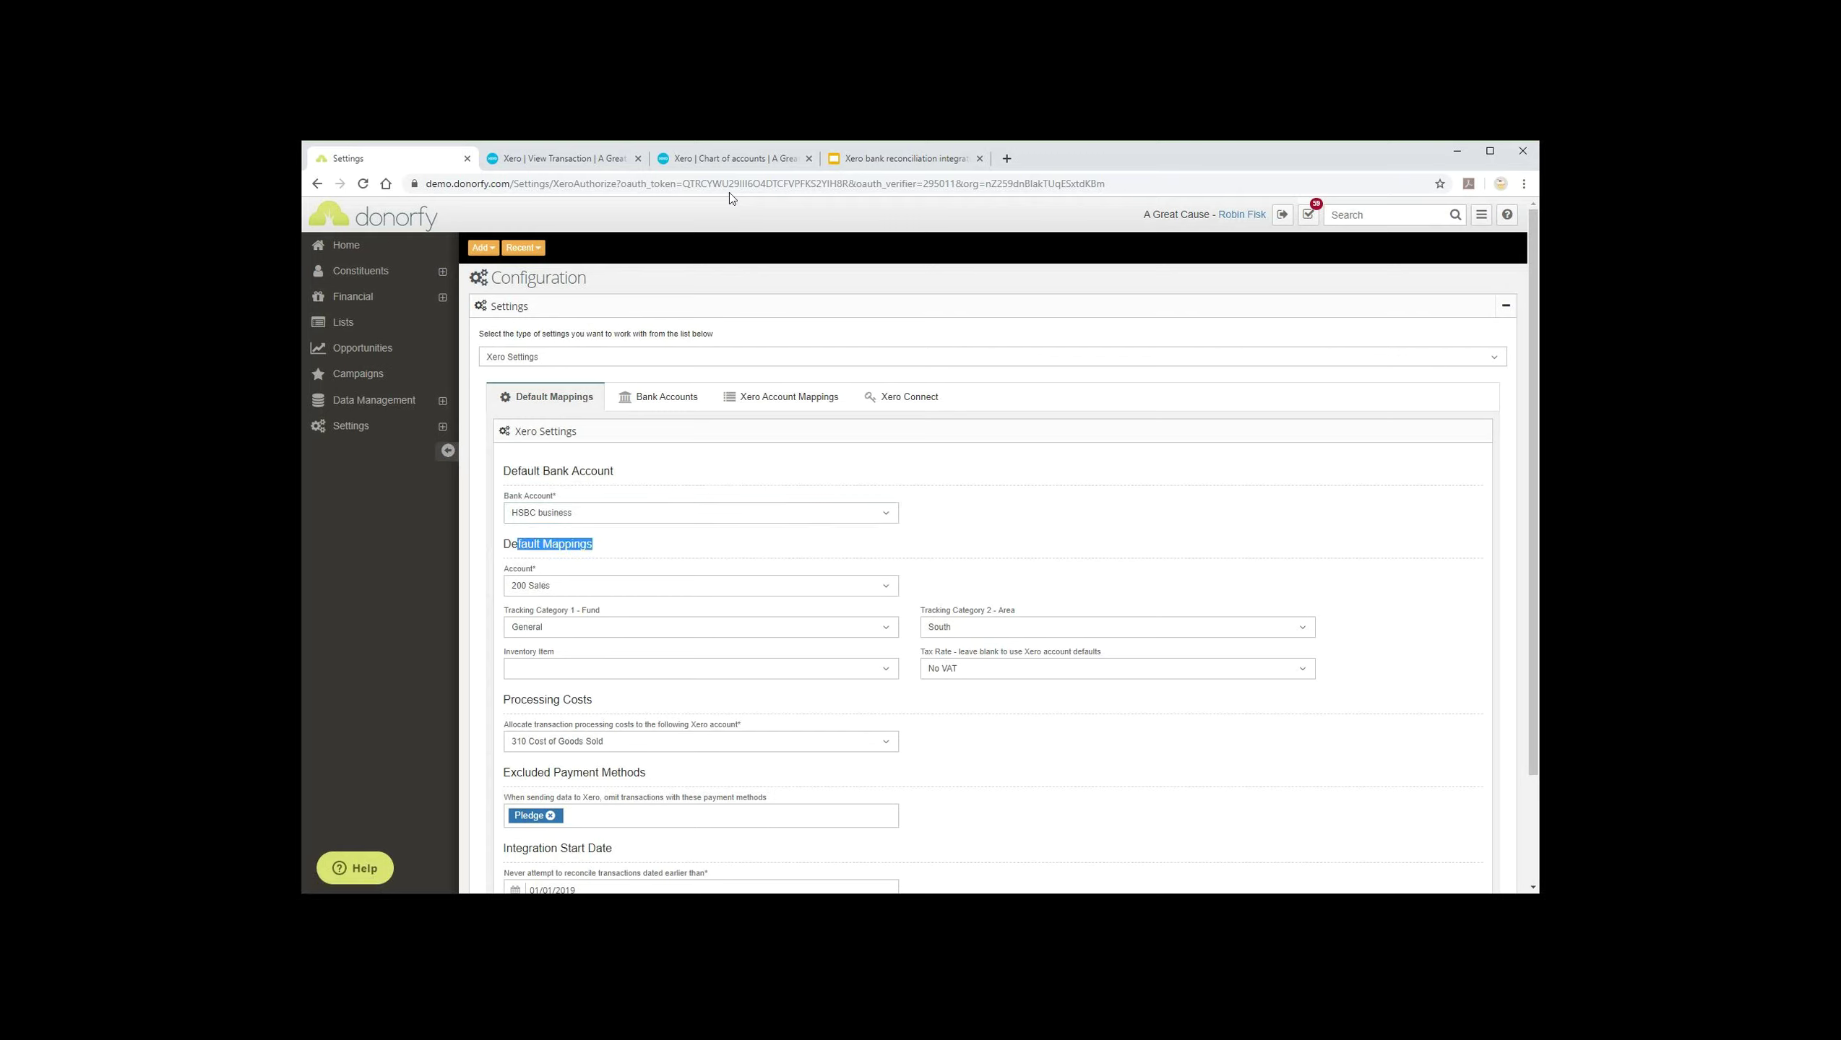
click(600, 545)
scroll(919, 545, down, 1)
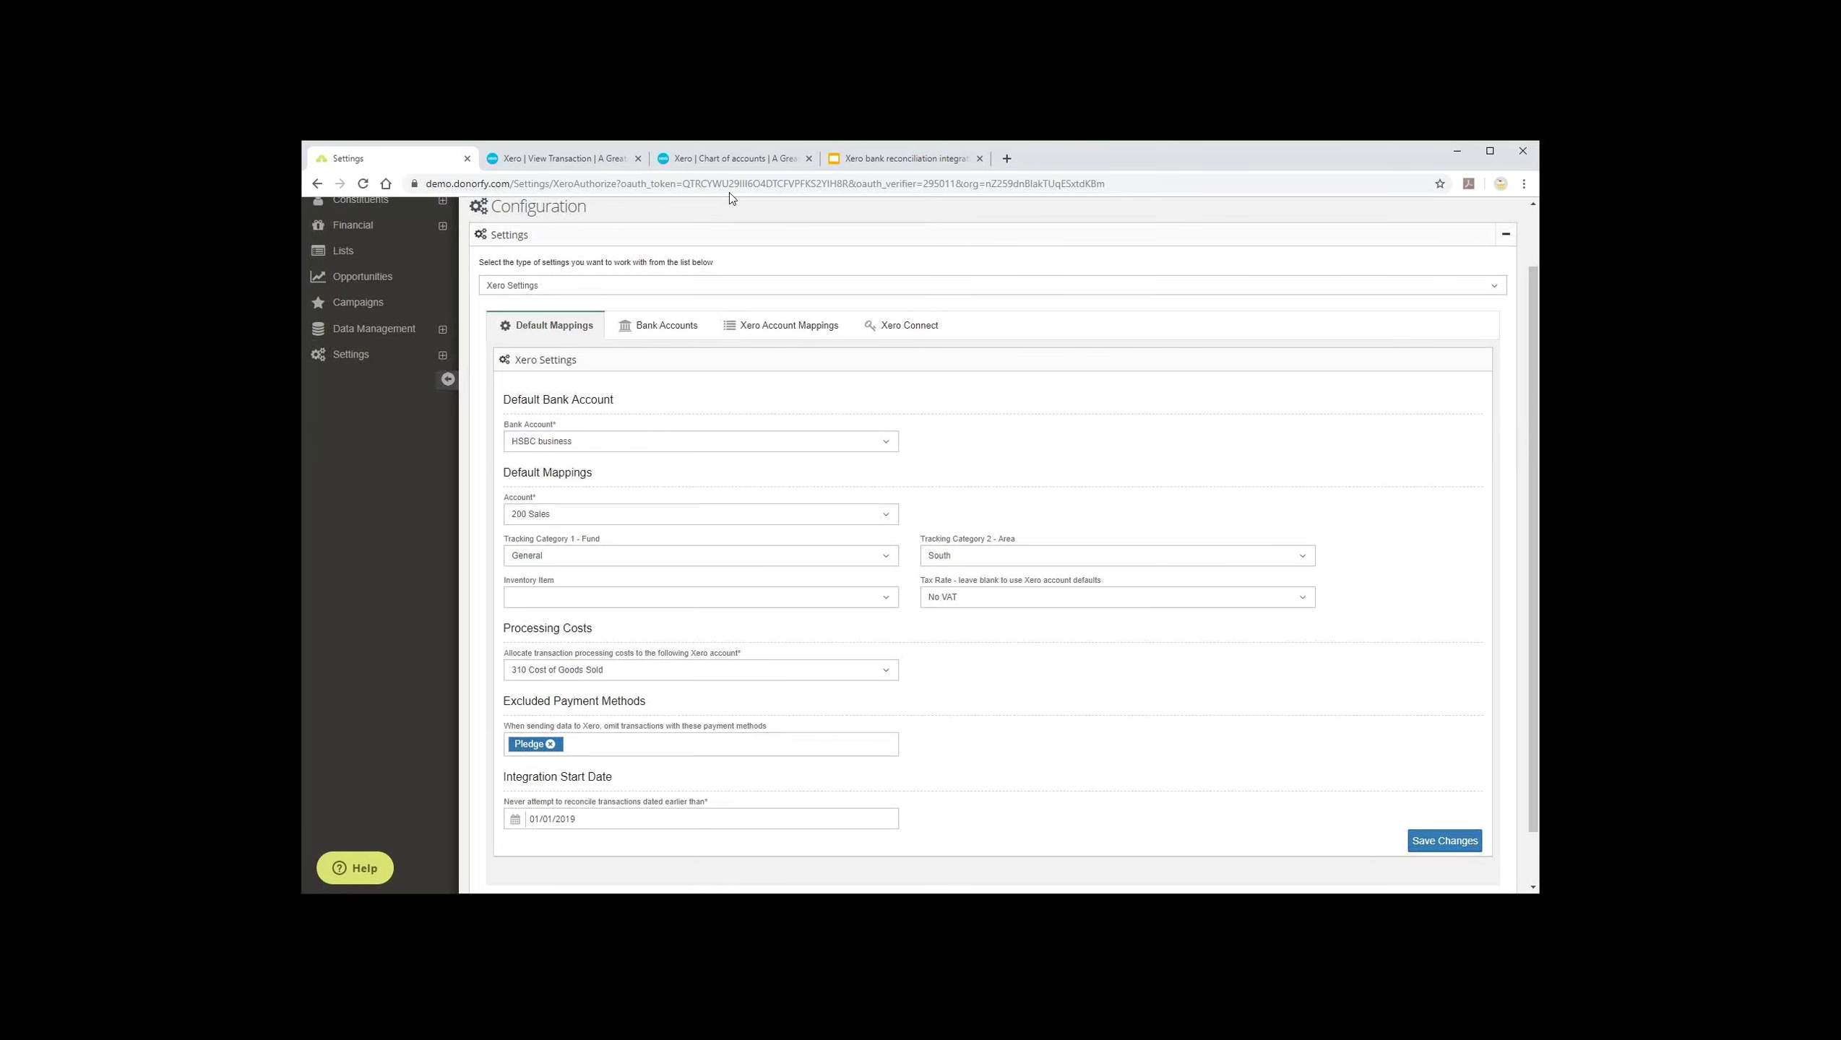
click(701, 514)
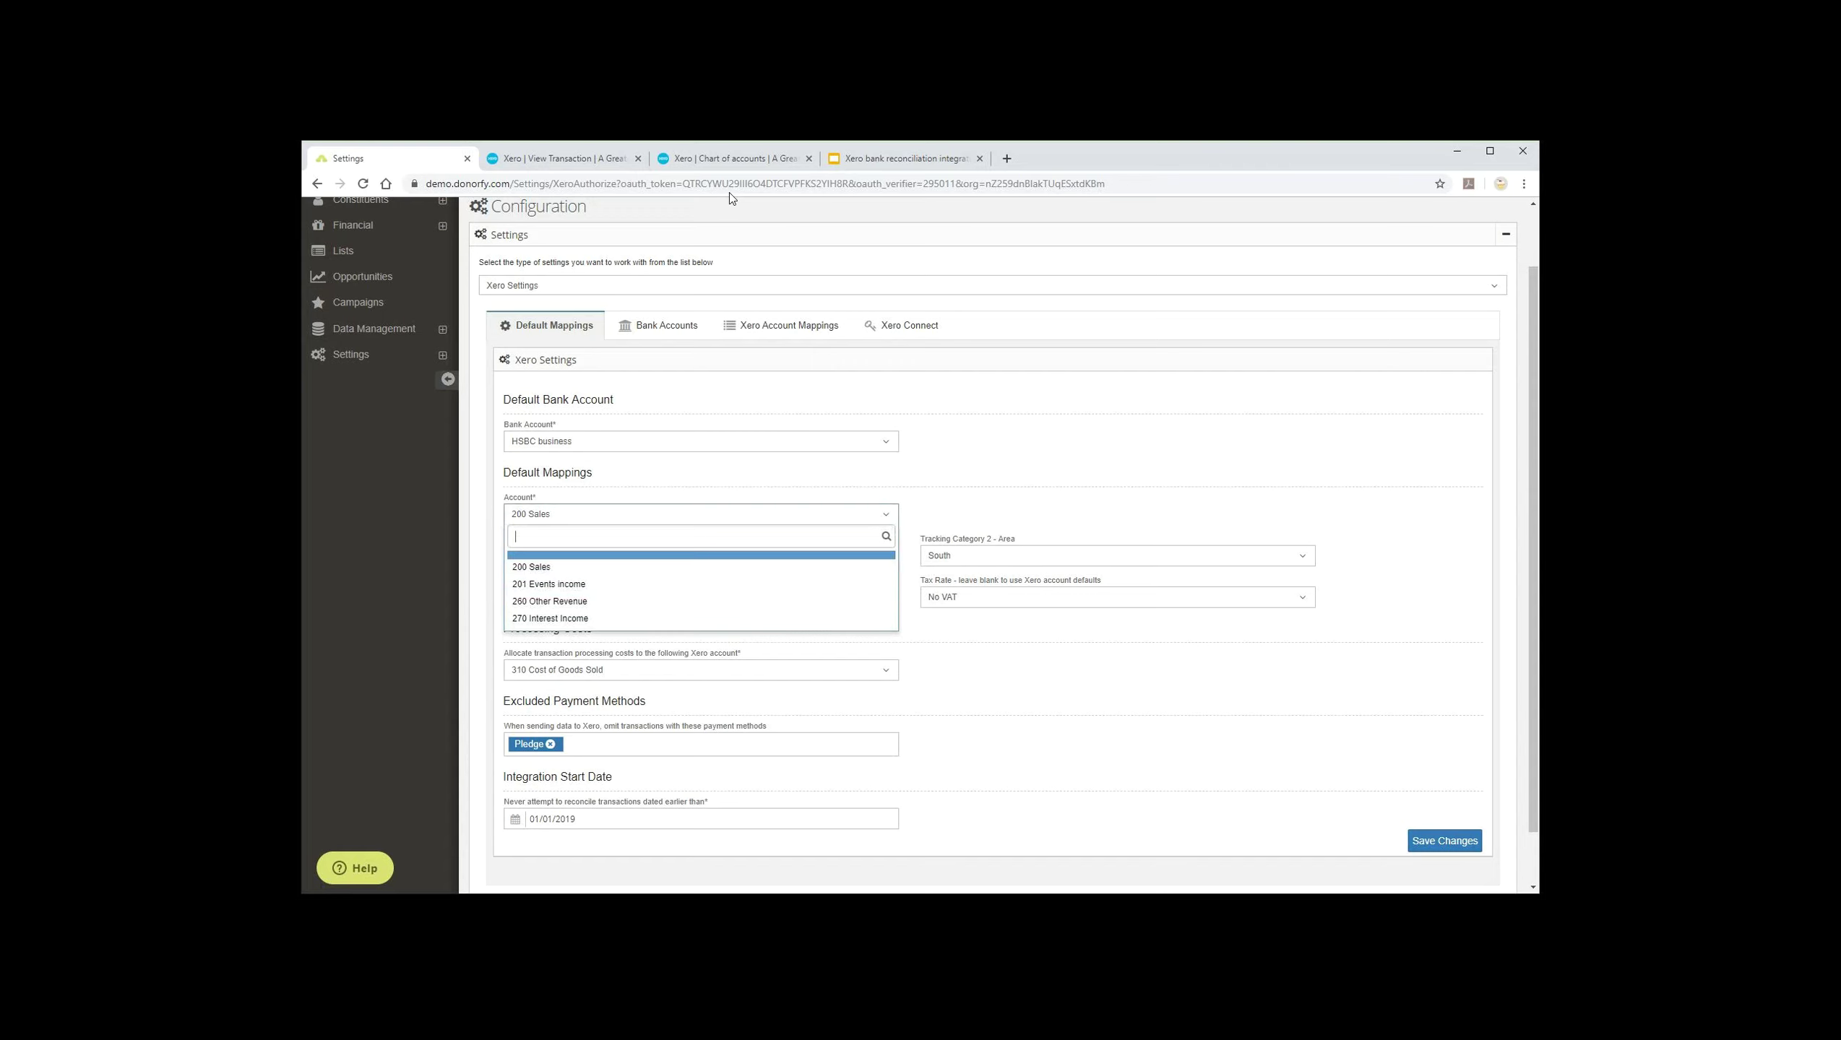
click(701, 514)
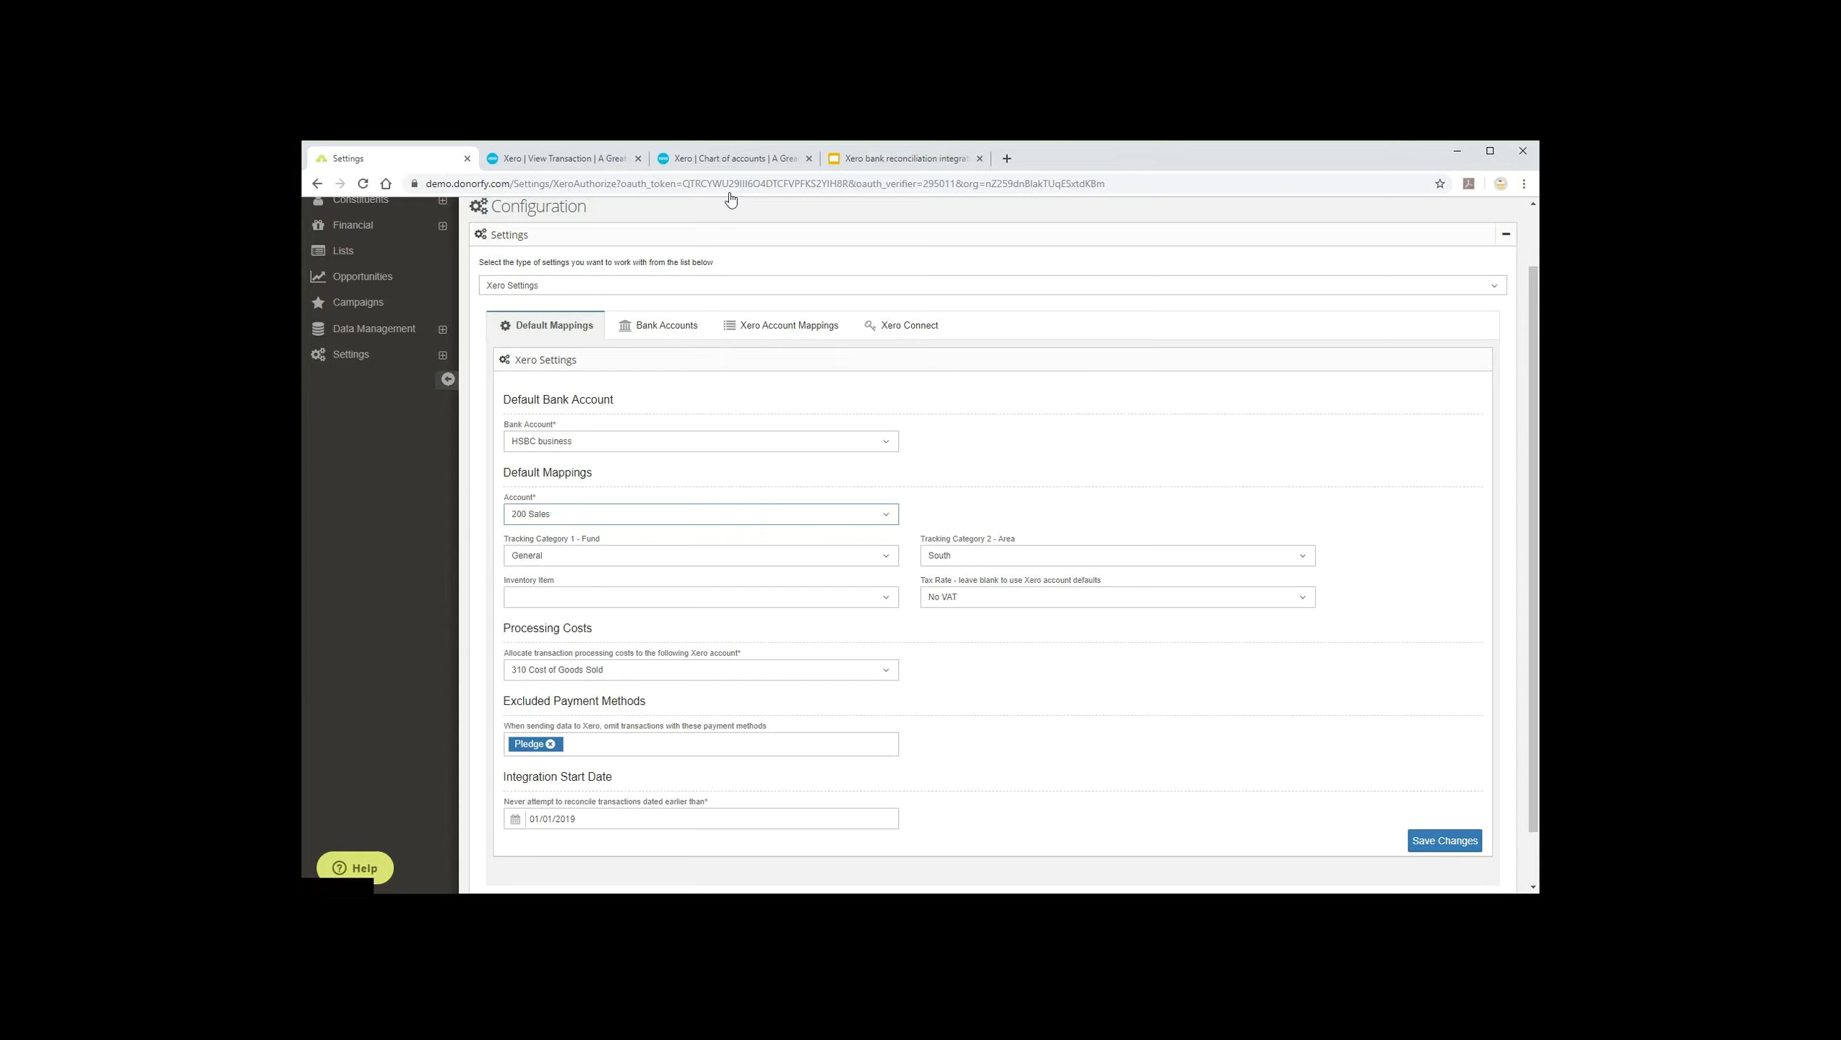
Step: Examine the options for the default Fund and Area tracking categories, keeping the current selections
click(728, 556)
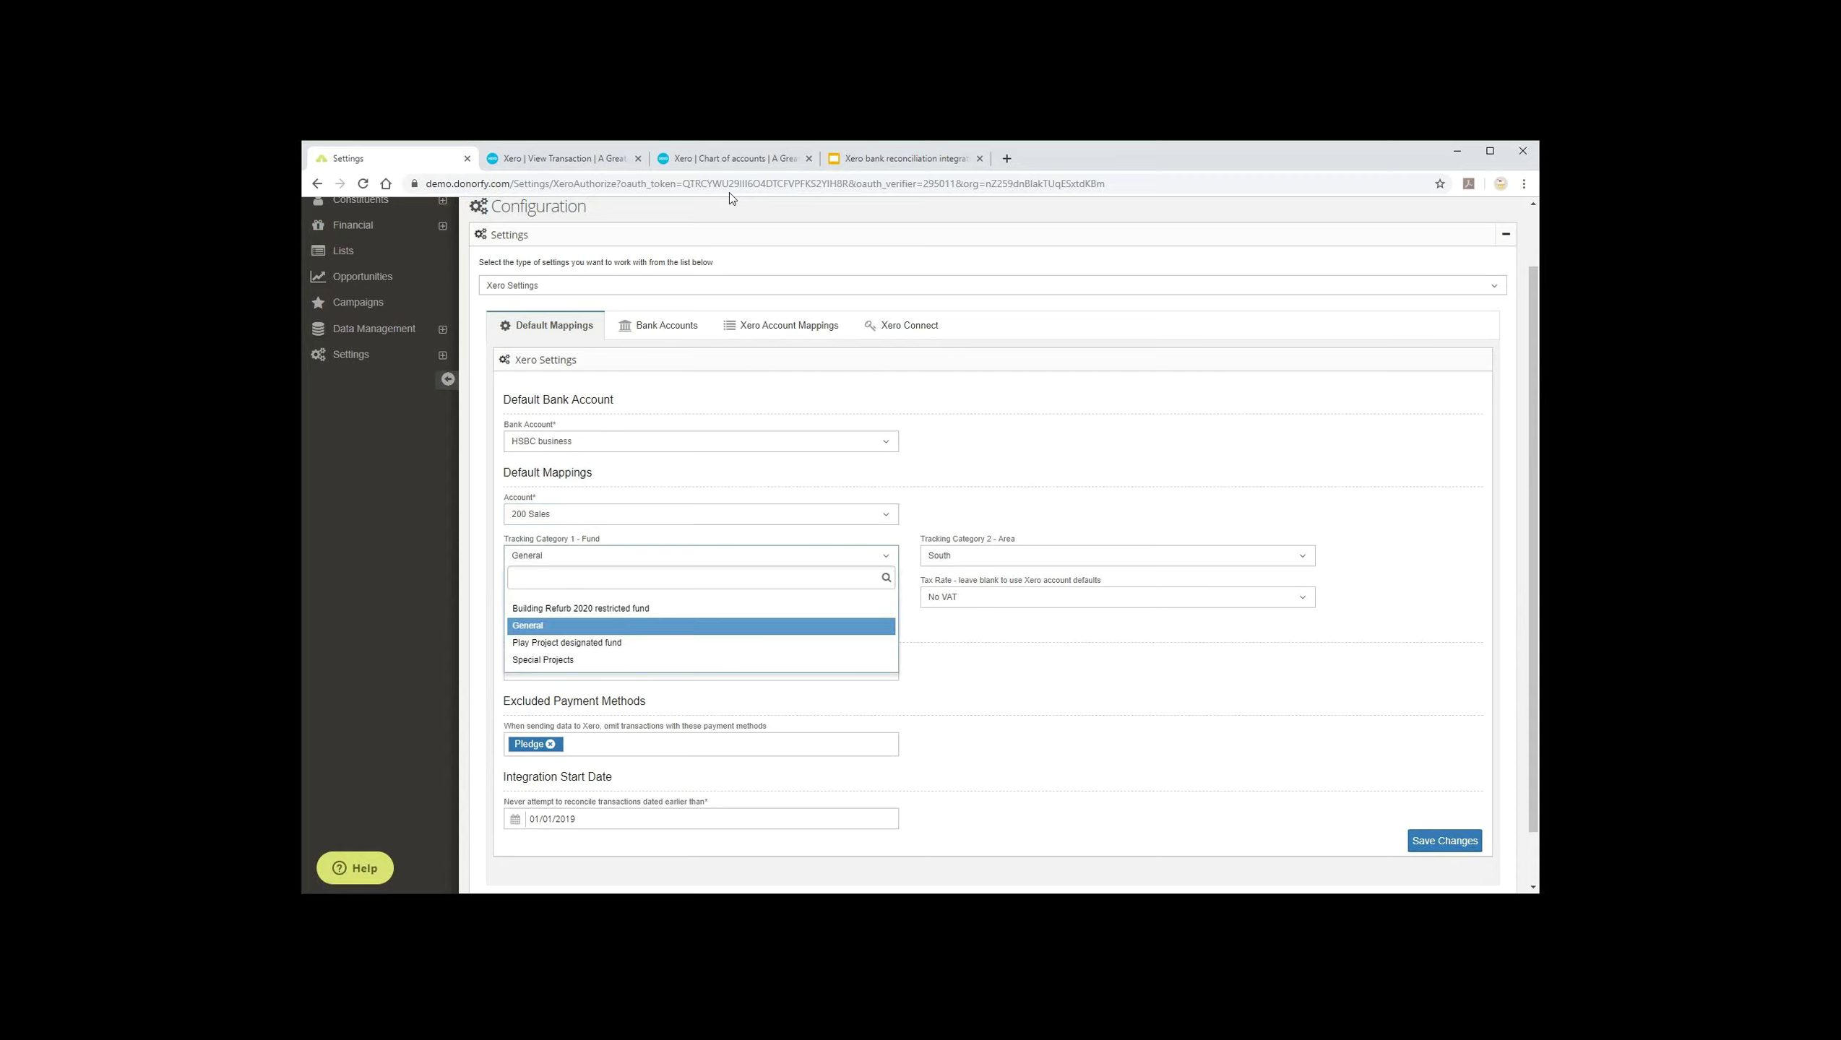
click(729, 555)
click(1118, 556)
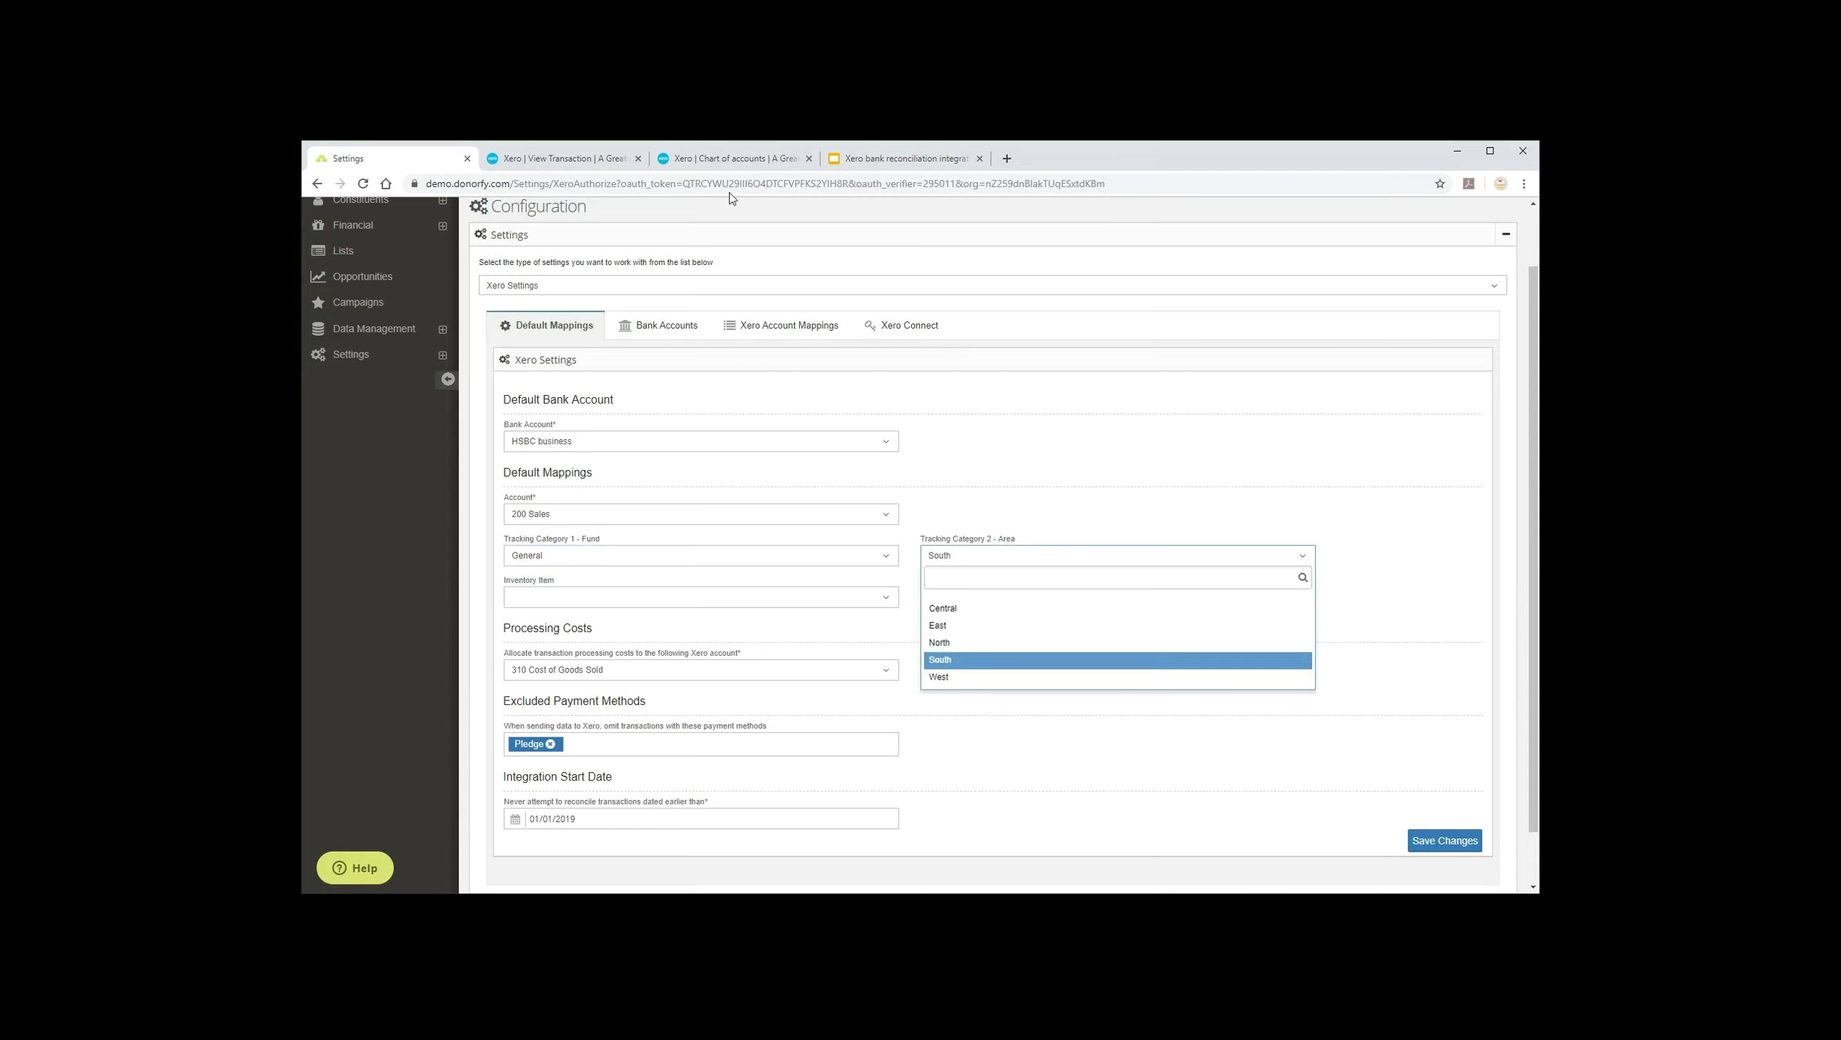
click(1118, 556)
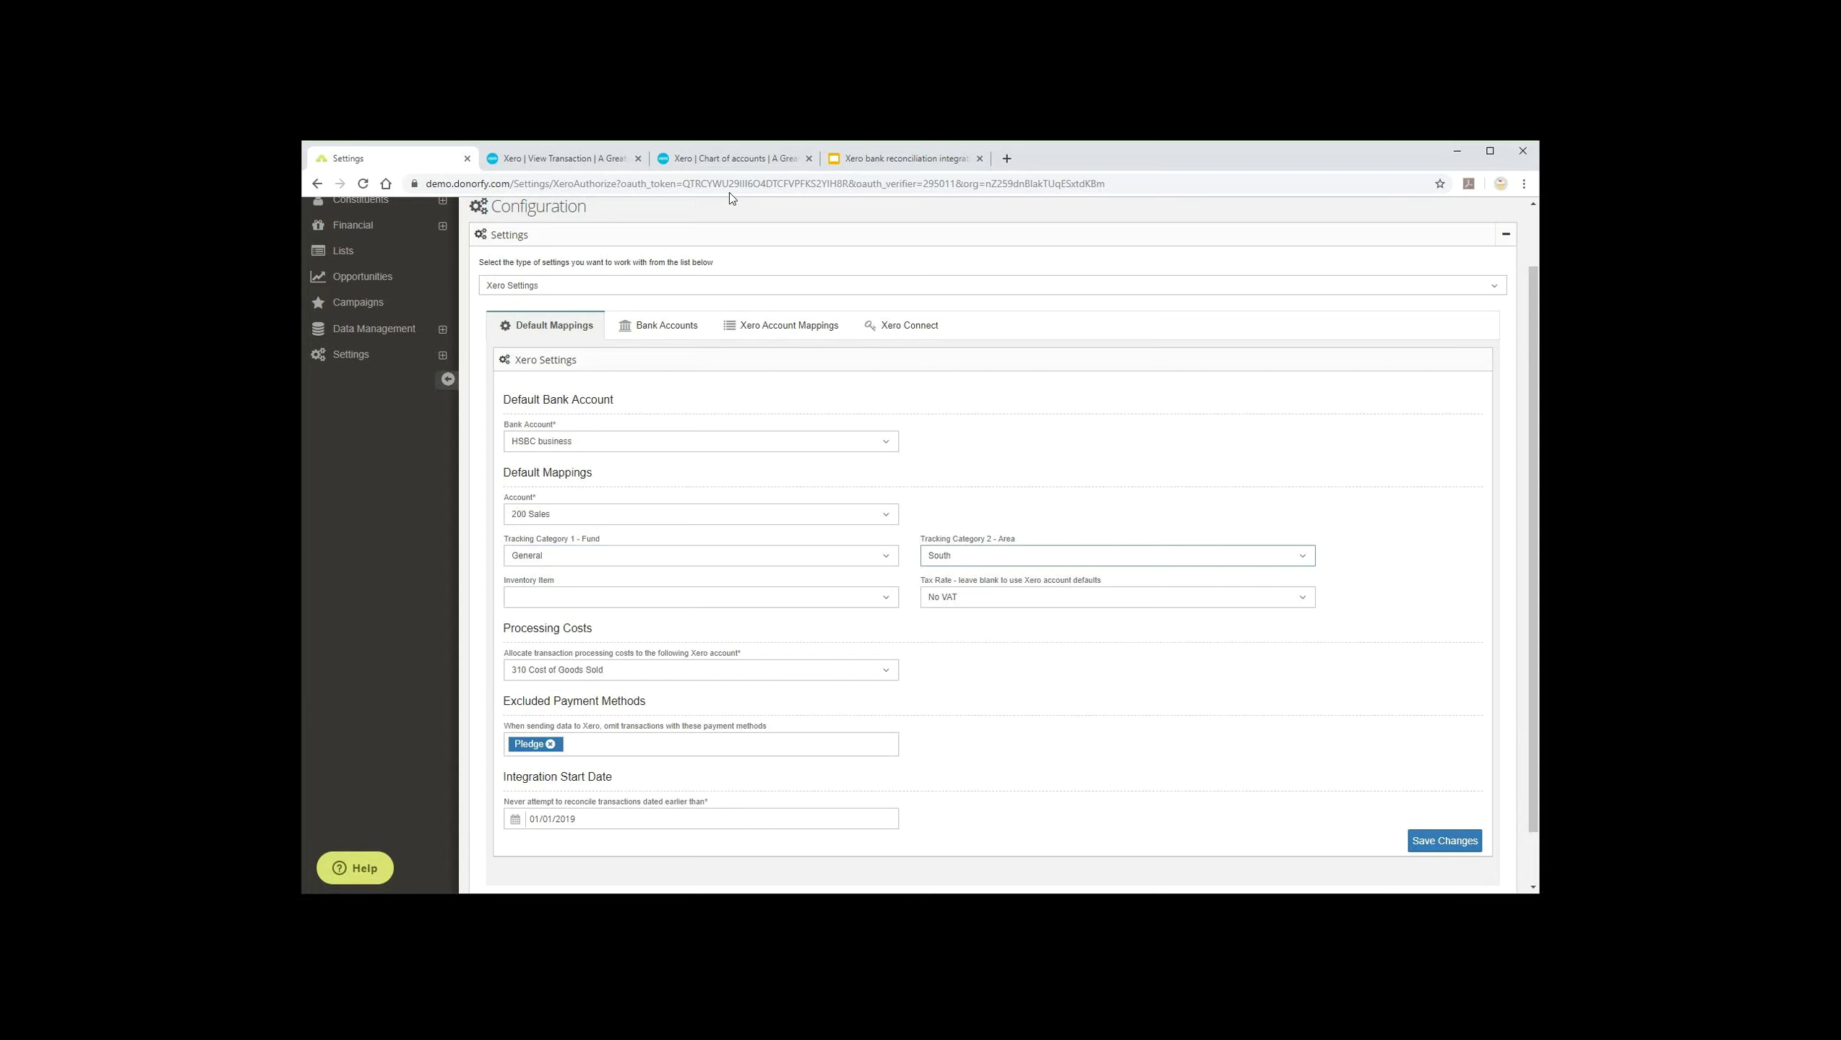
Step: Examine the options for the default inventory item and tax rate, keeping the current selections
key(Tab)
key(Down)
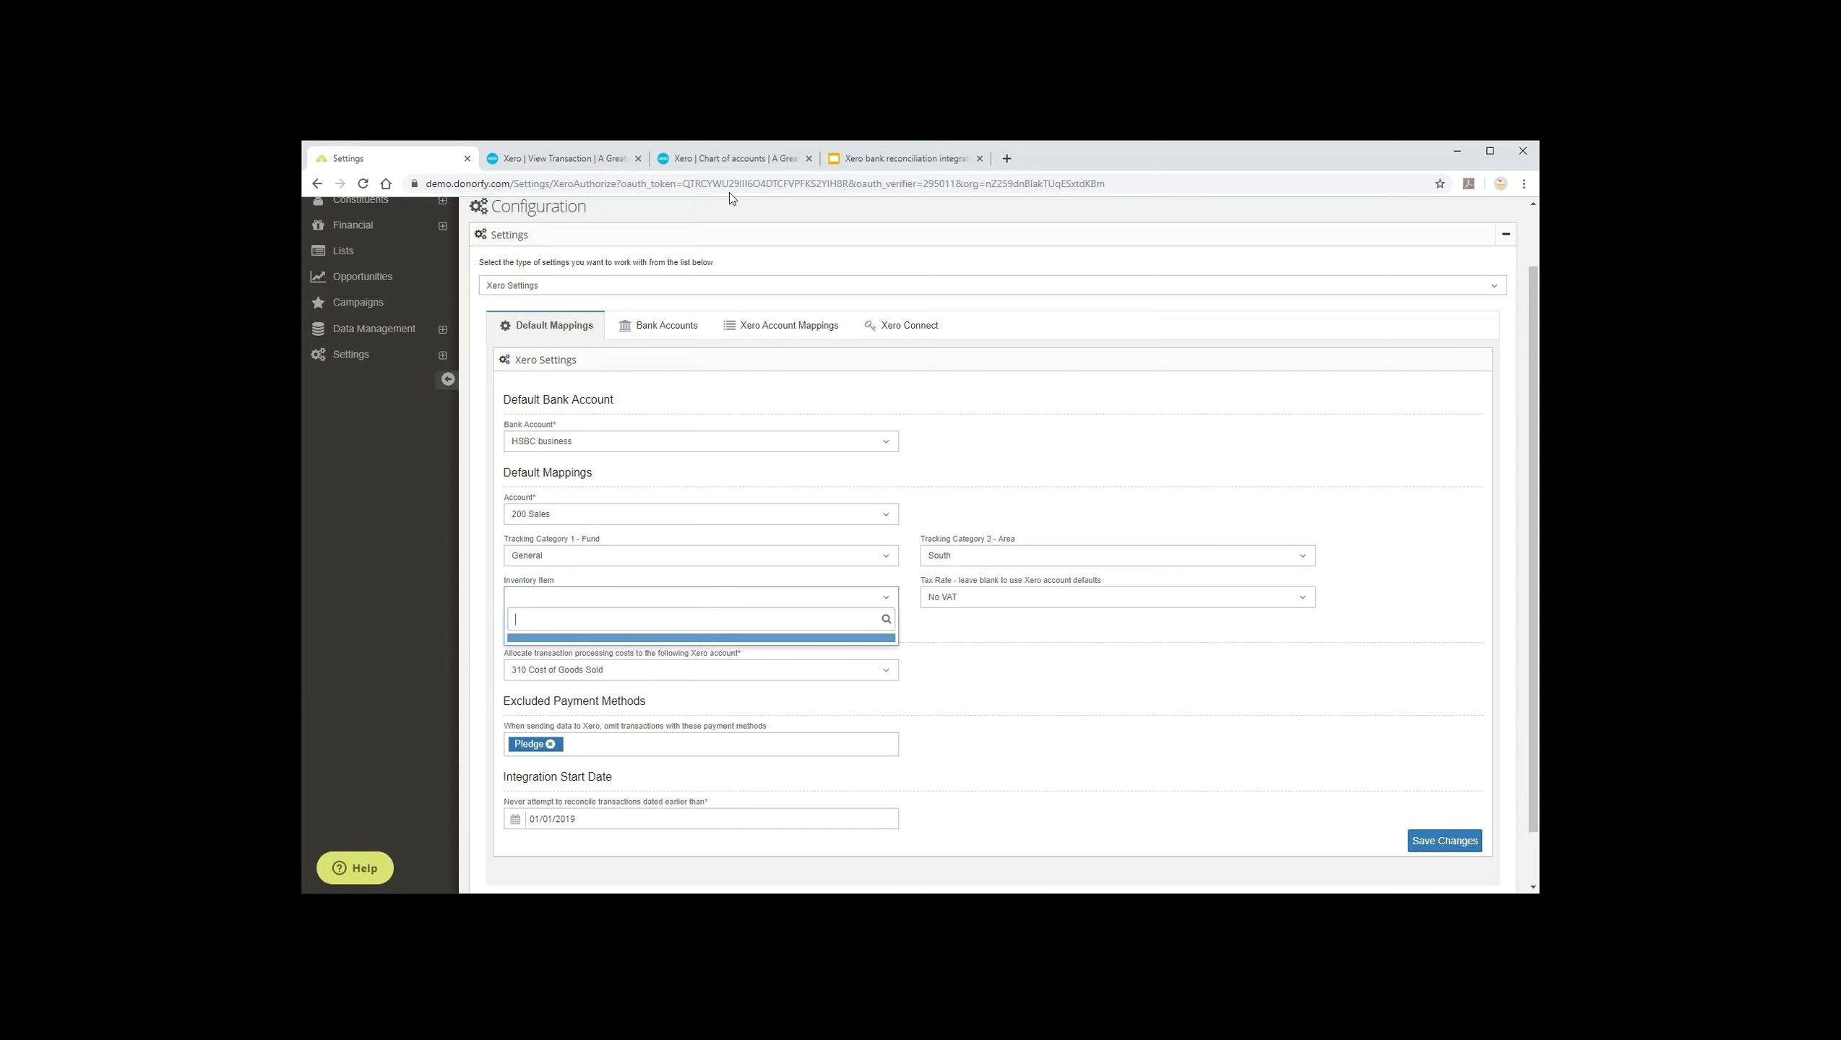
key(Escape)
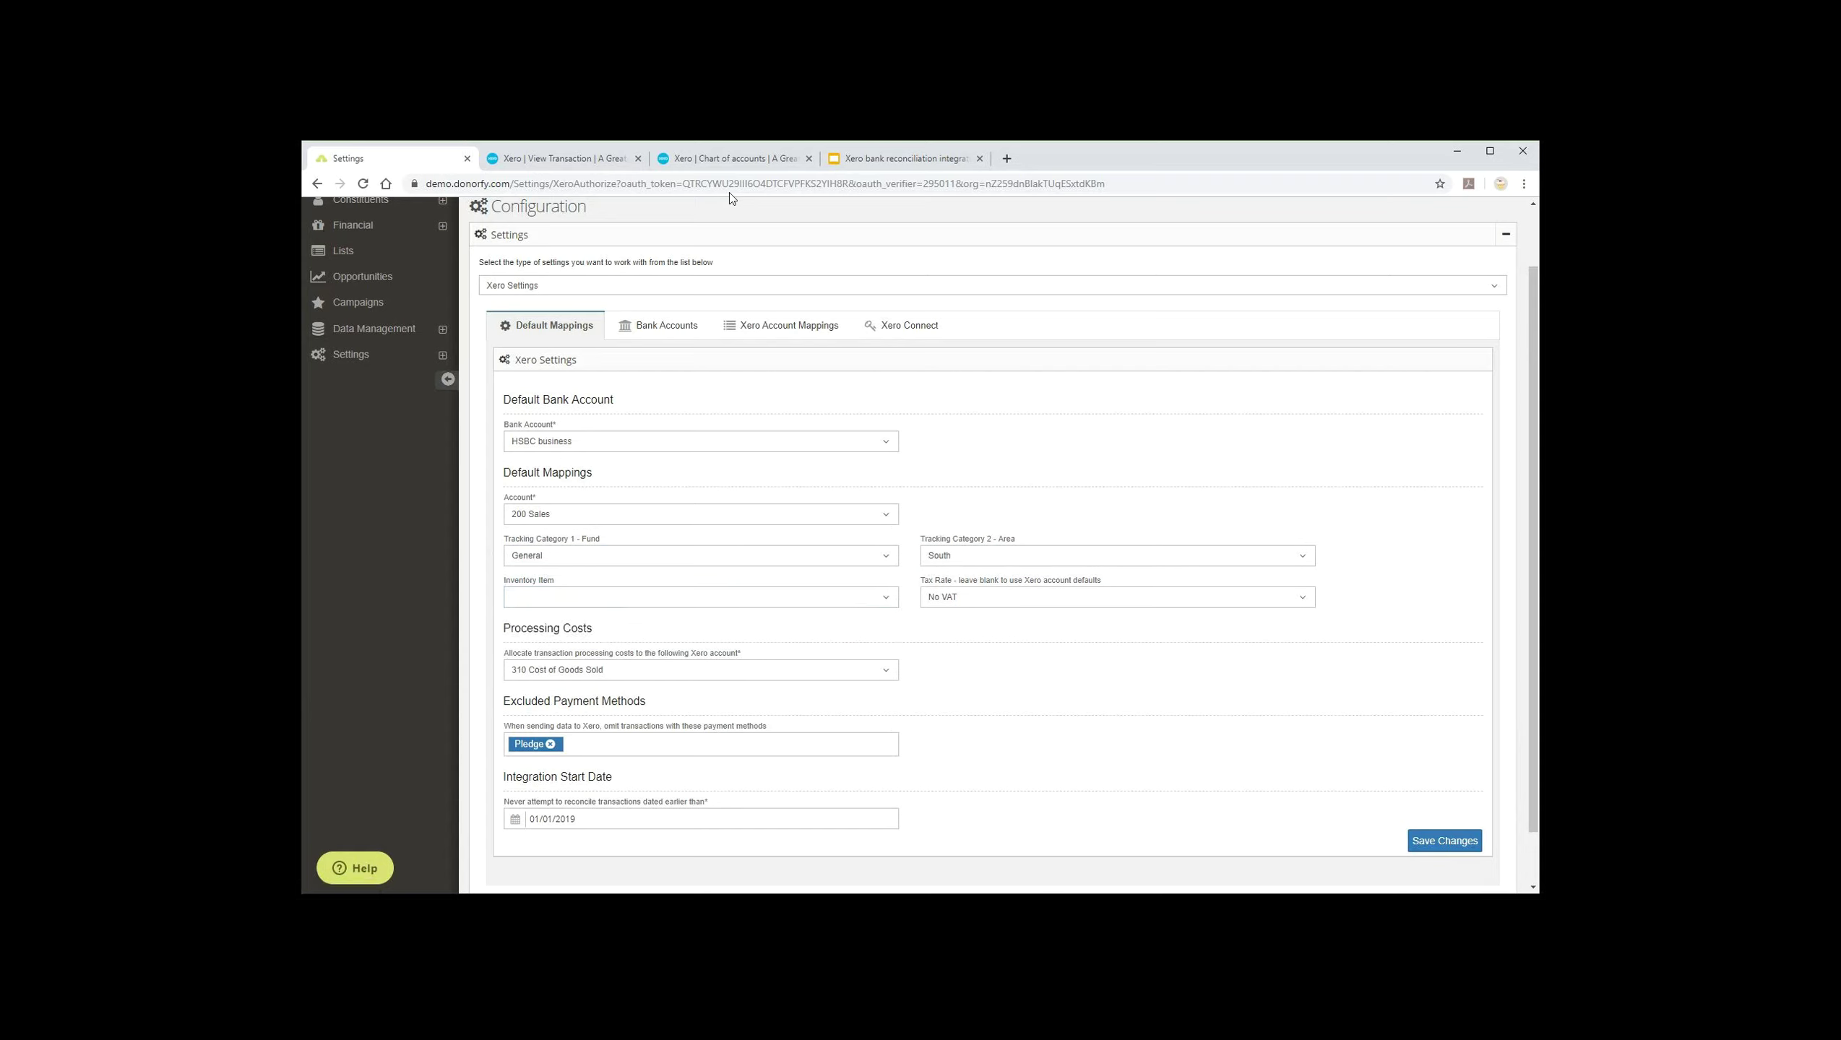
key(Tab)
key(Down)
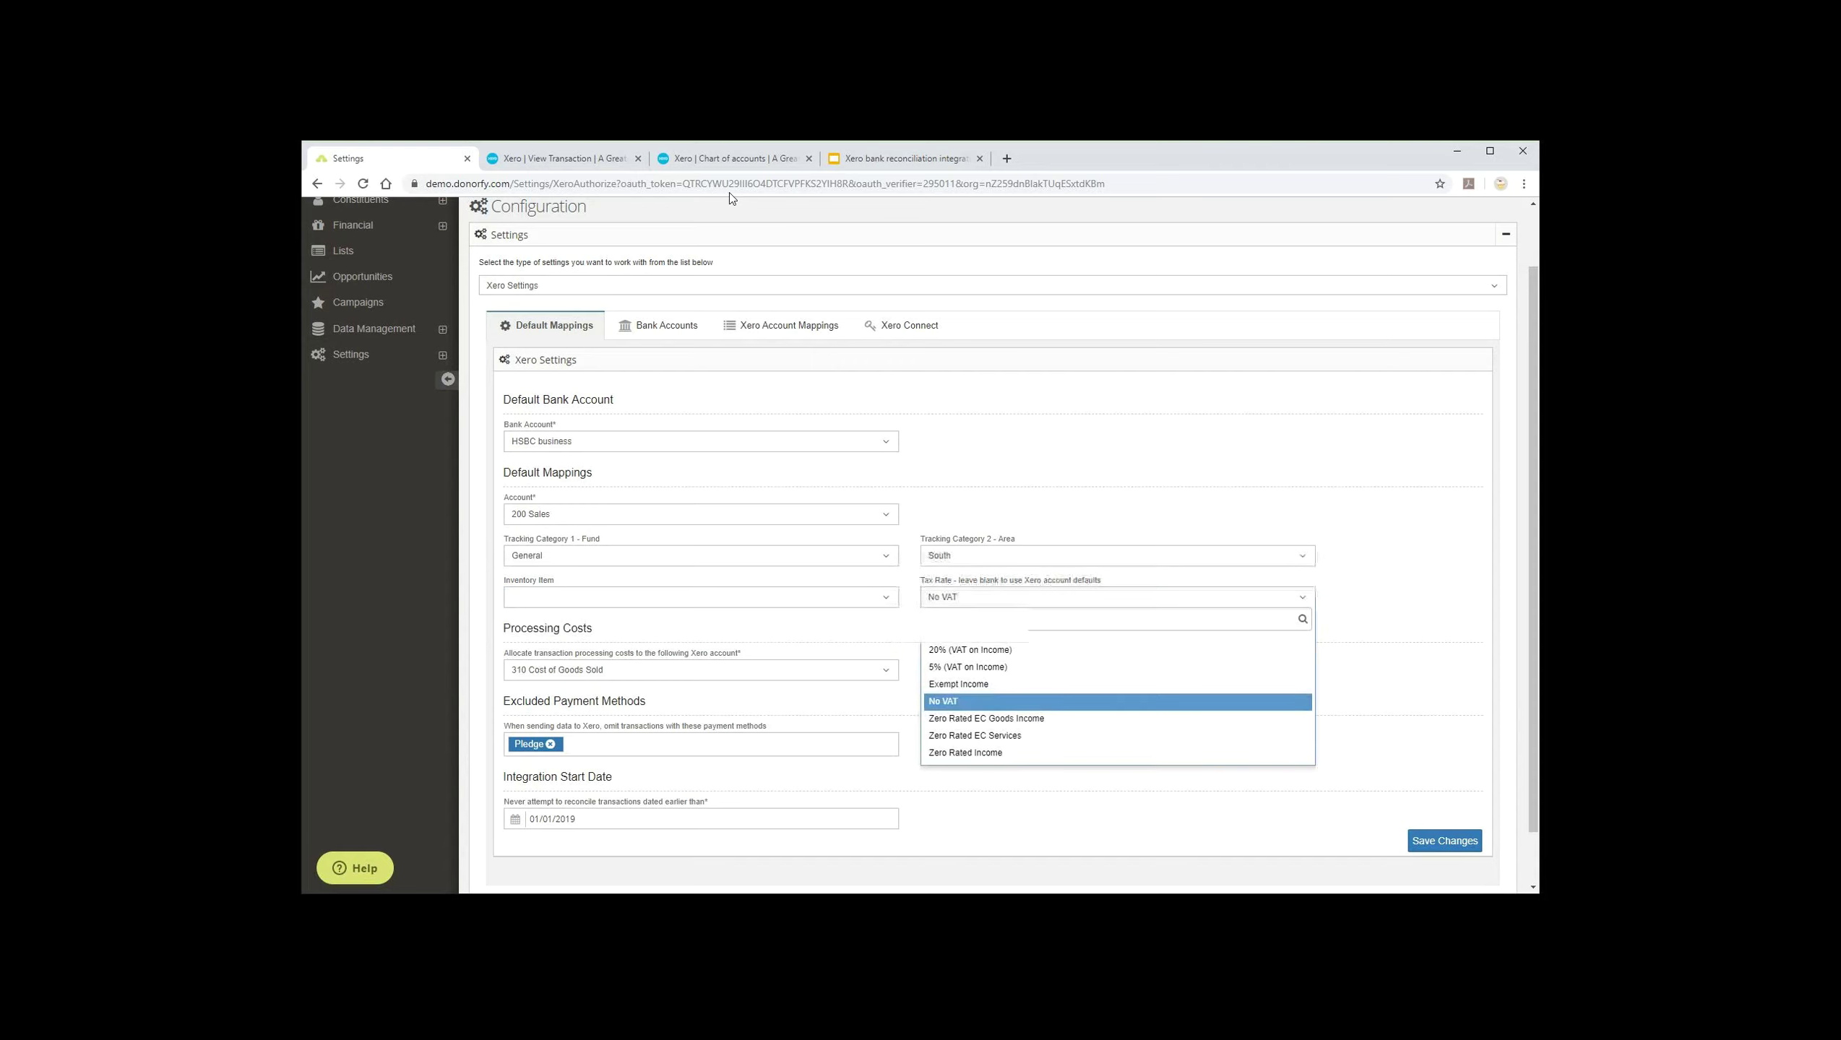
key(Escape)
key(Down)
key(Up)
key(Up)
key(Escape)
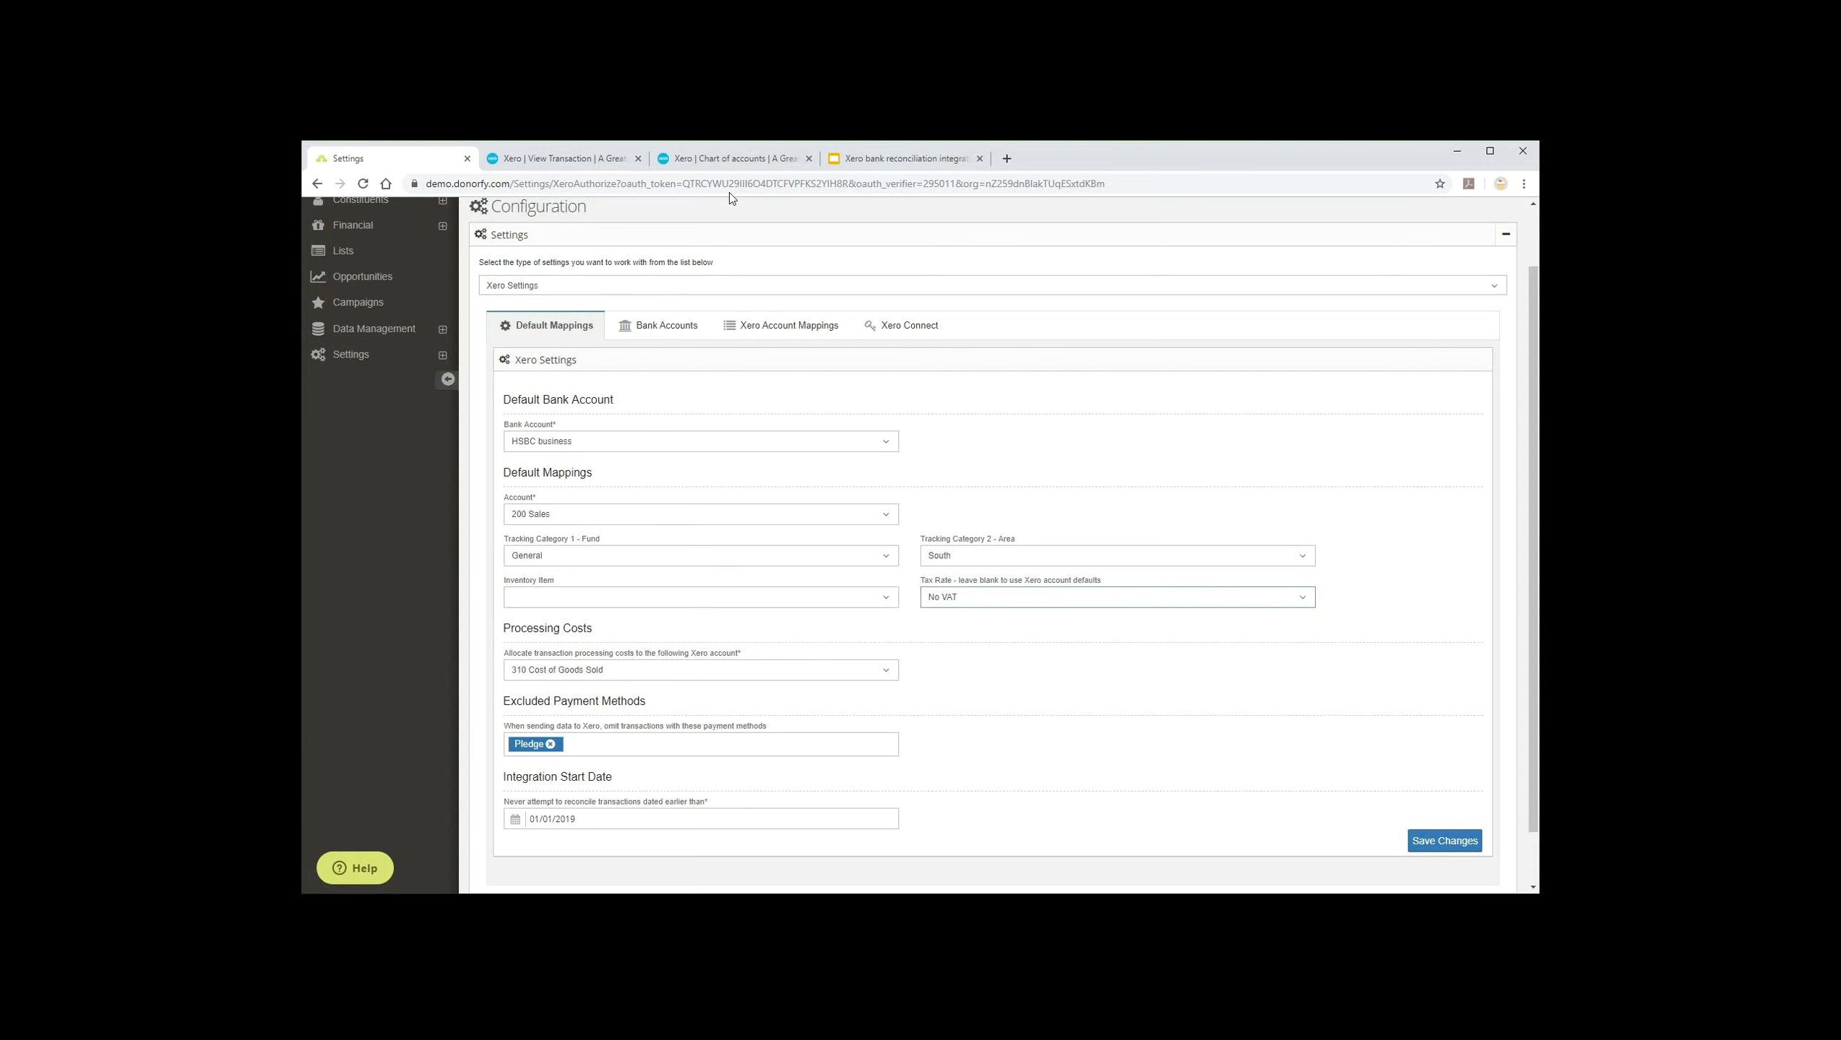
Step: Review the processing costs account choices, the excluded payment methods and the integration start date
scroll(729, 193, down, 1)
drag(504, 568, 591, 569)
click(655, 569)
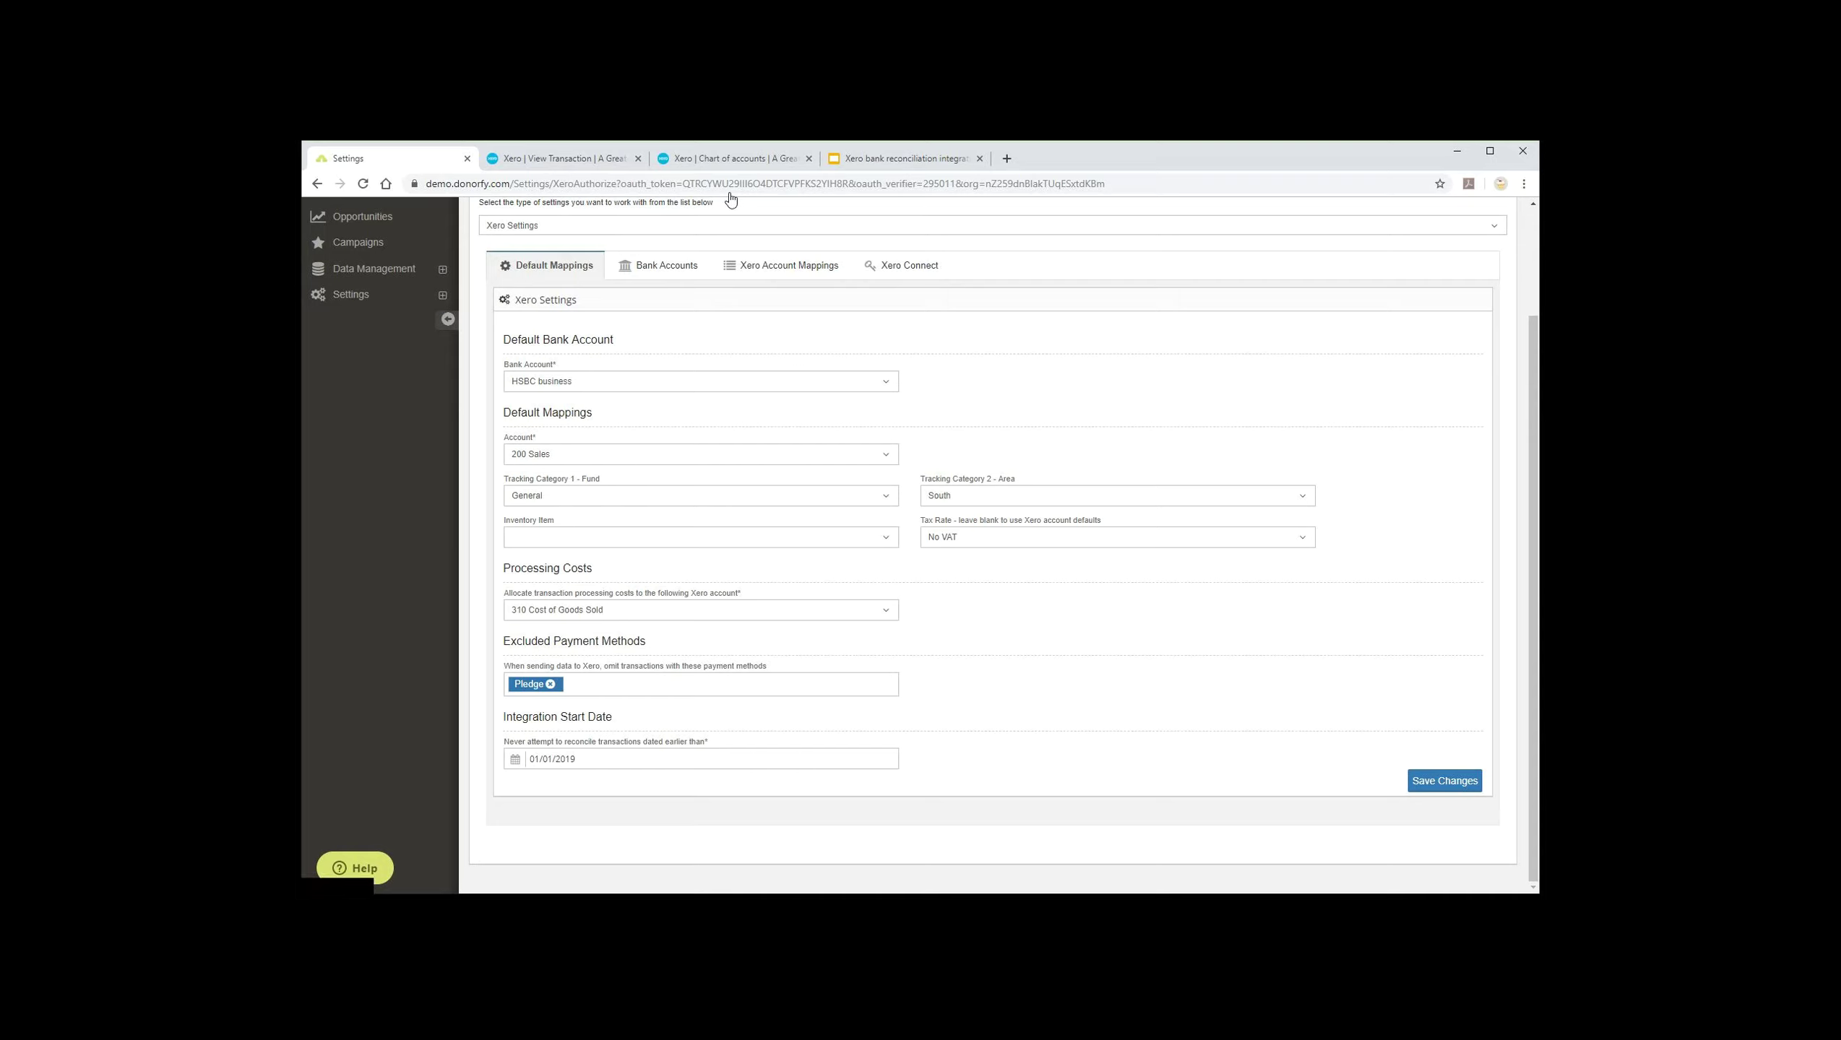
click(731, 610)
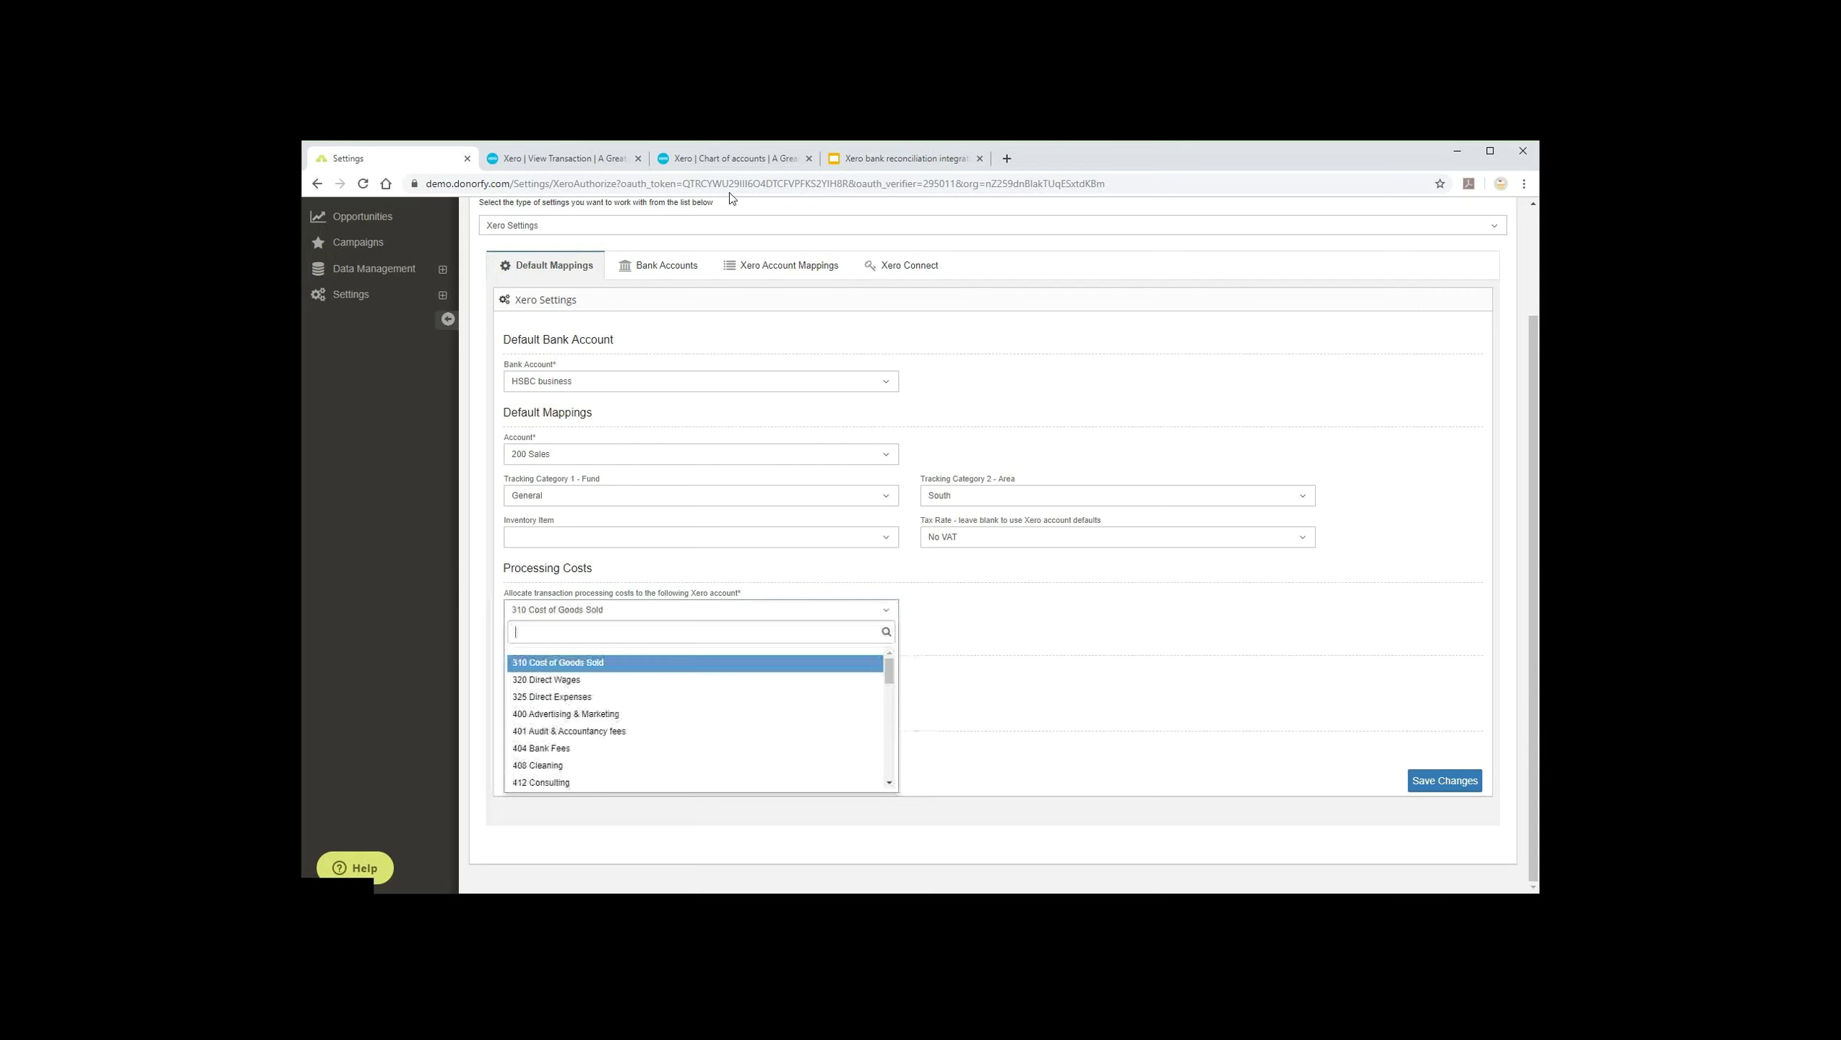
click(731, 610)
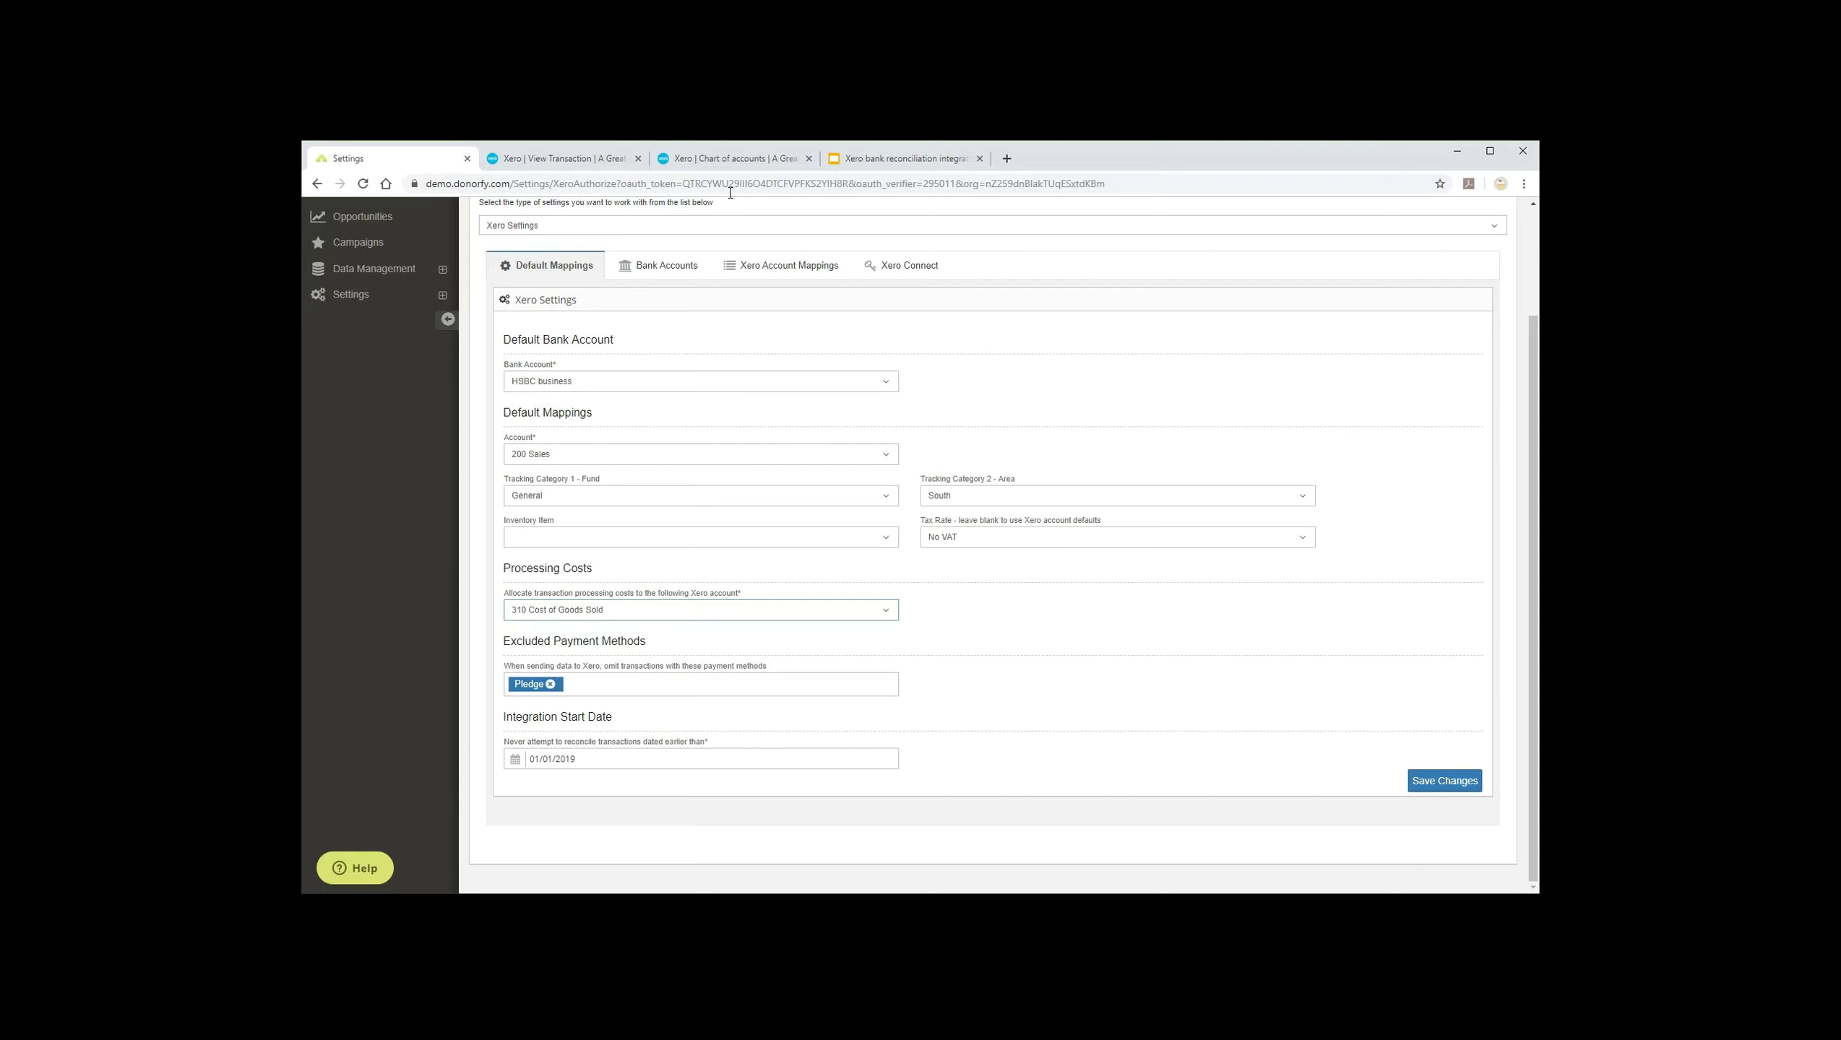
drag(503, 641, 647, 642)
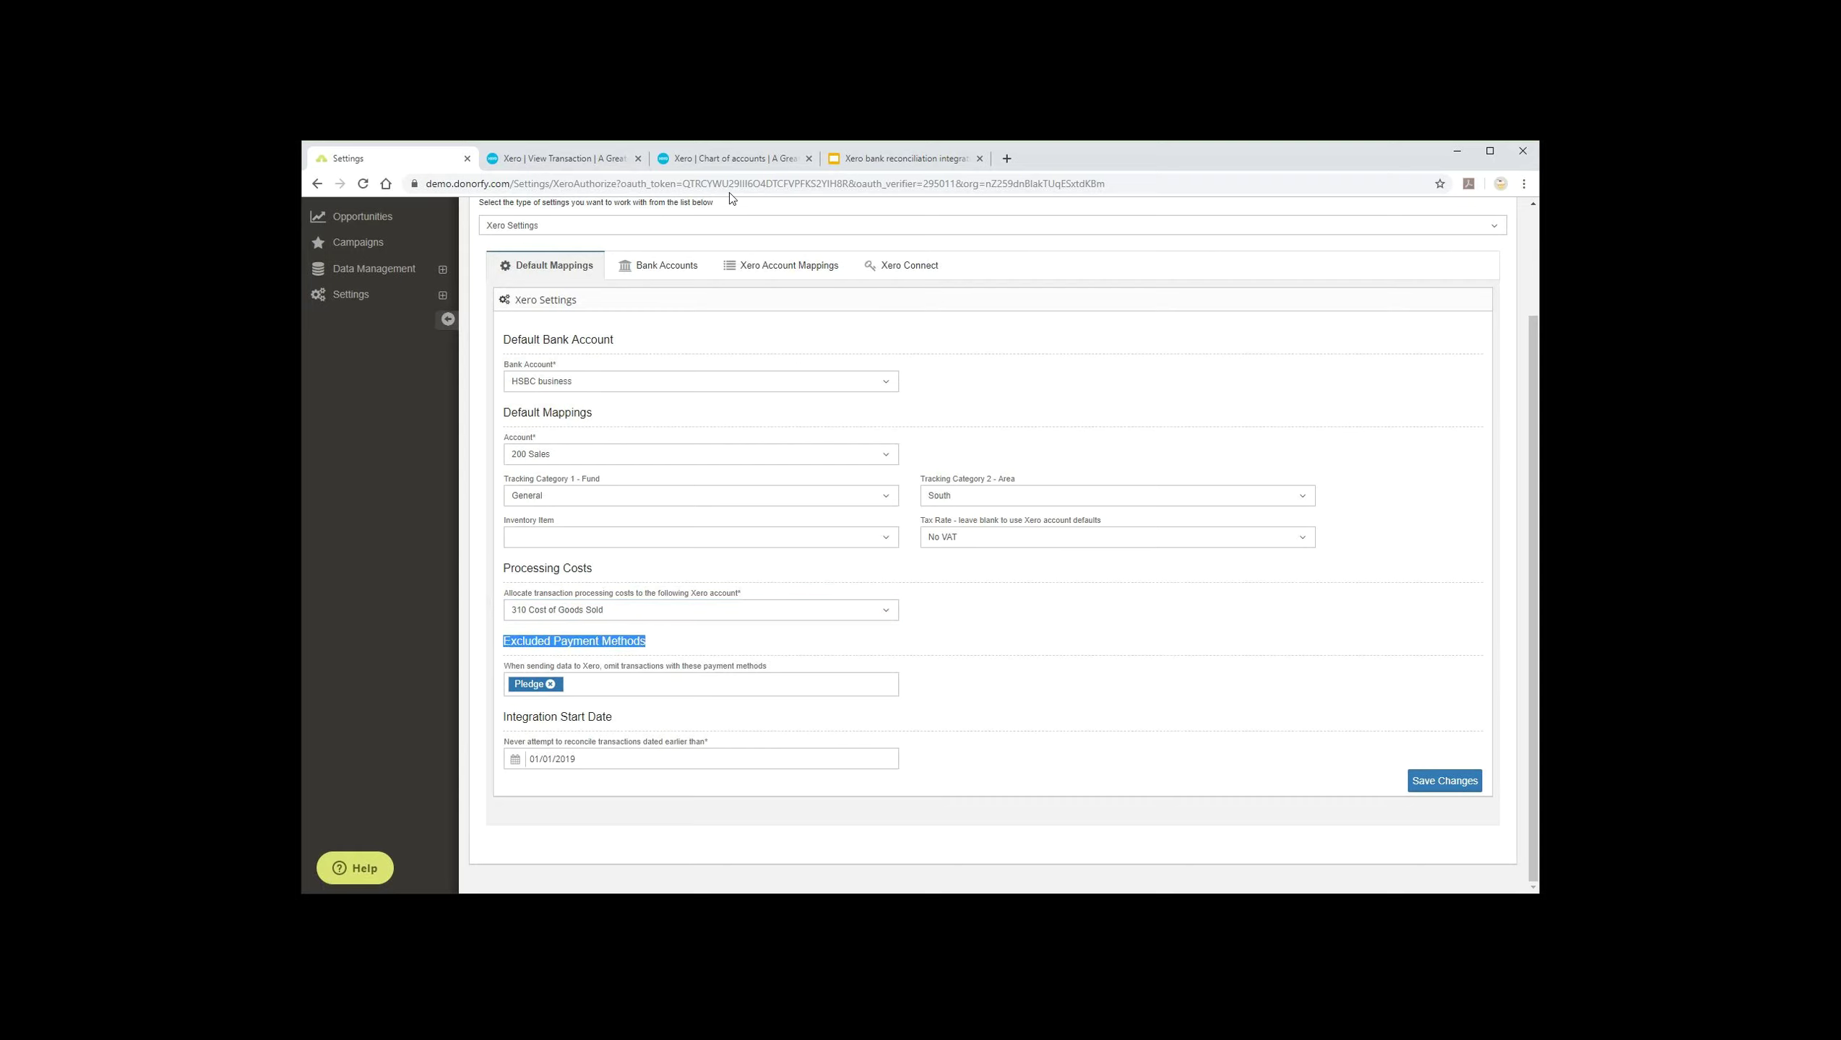
click(685, 641)
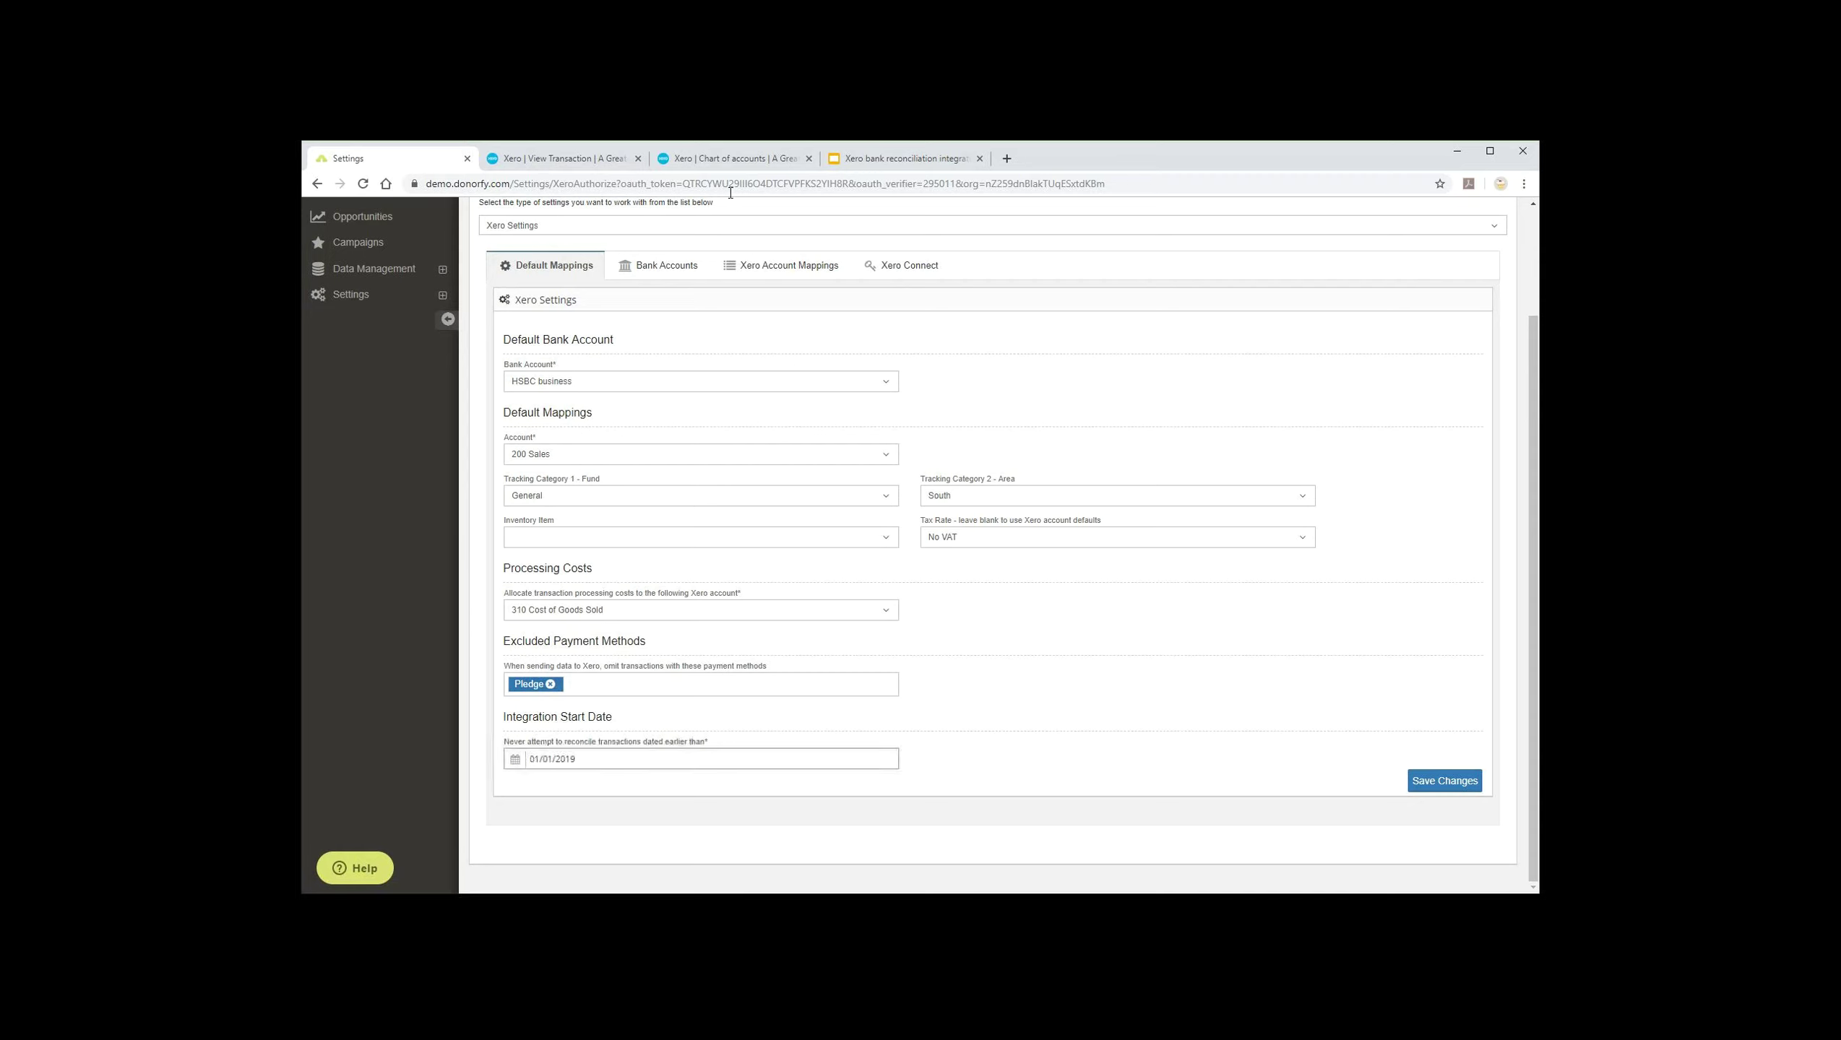
key(Tab)
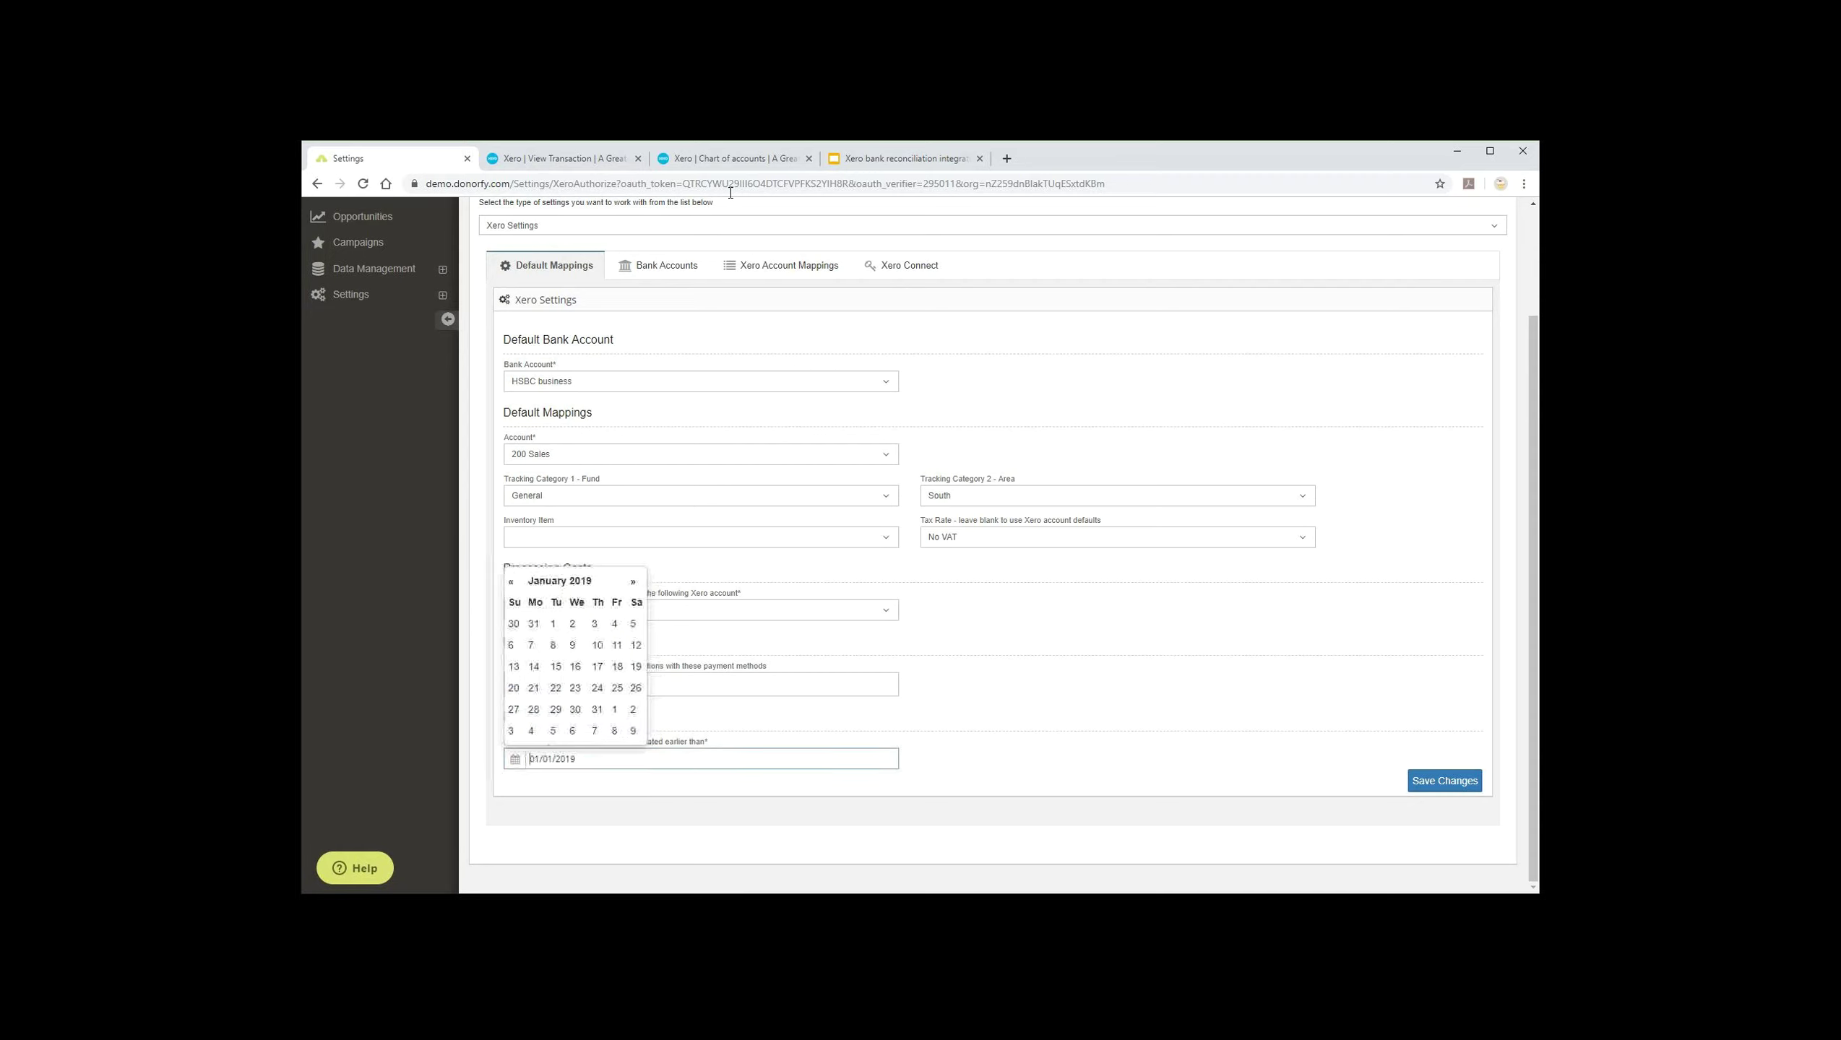
click(729, 194)
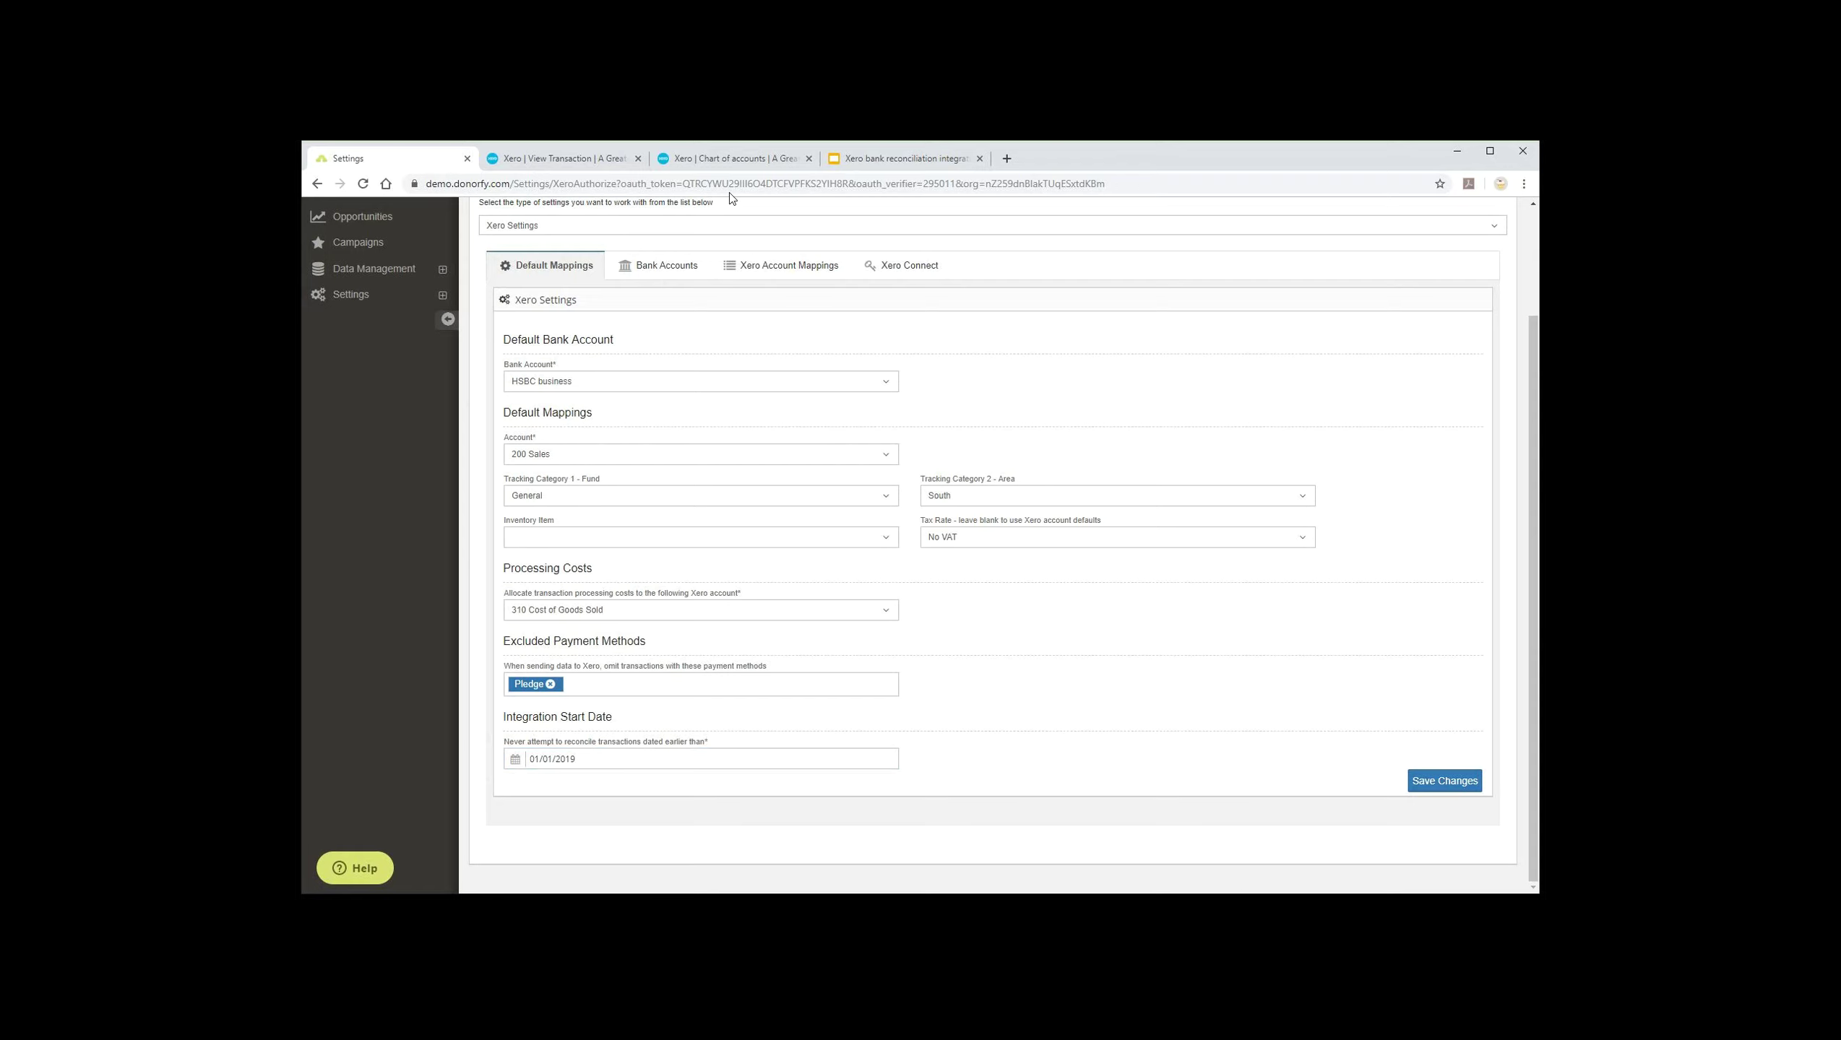
Step: Review the bank account mapping, picking Main Chq Account for Donorfy and HSBC business for Xero, and close it without saving
click(658, 266)
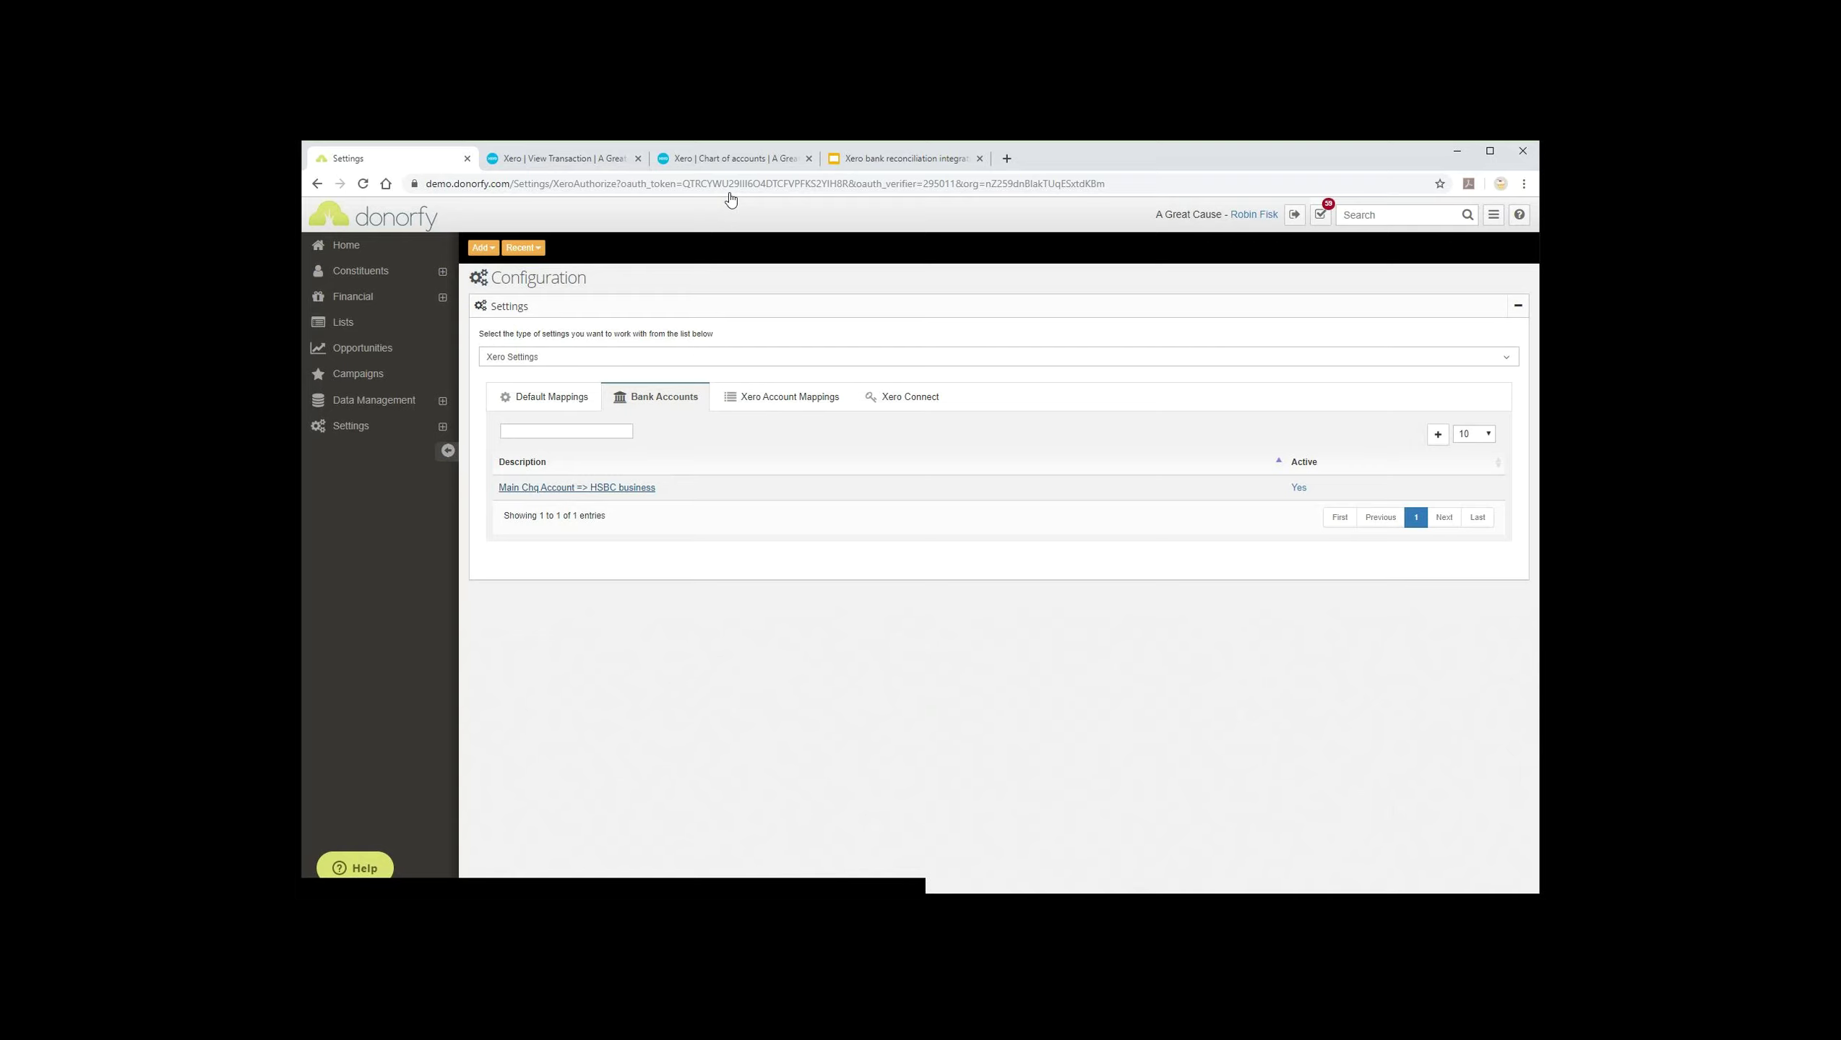
click(577, 487)
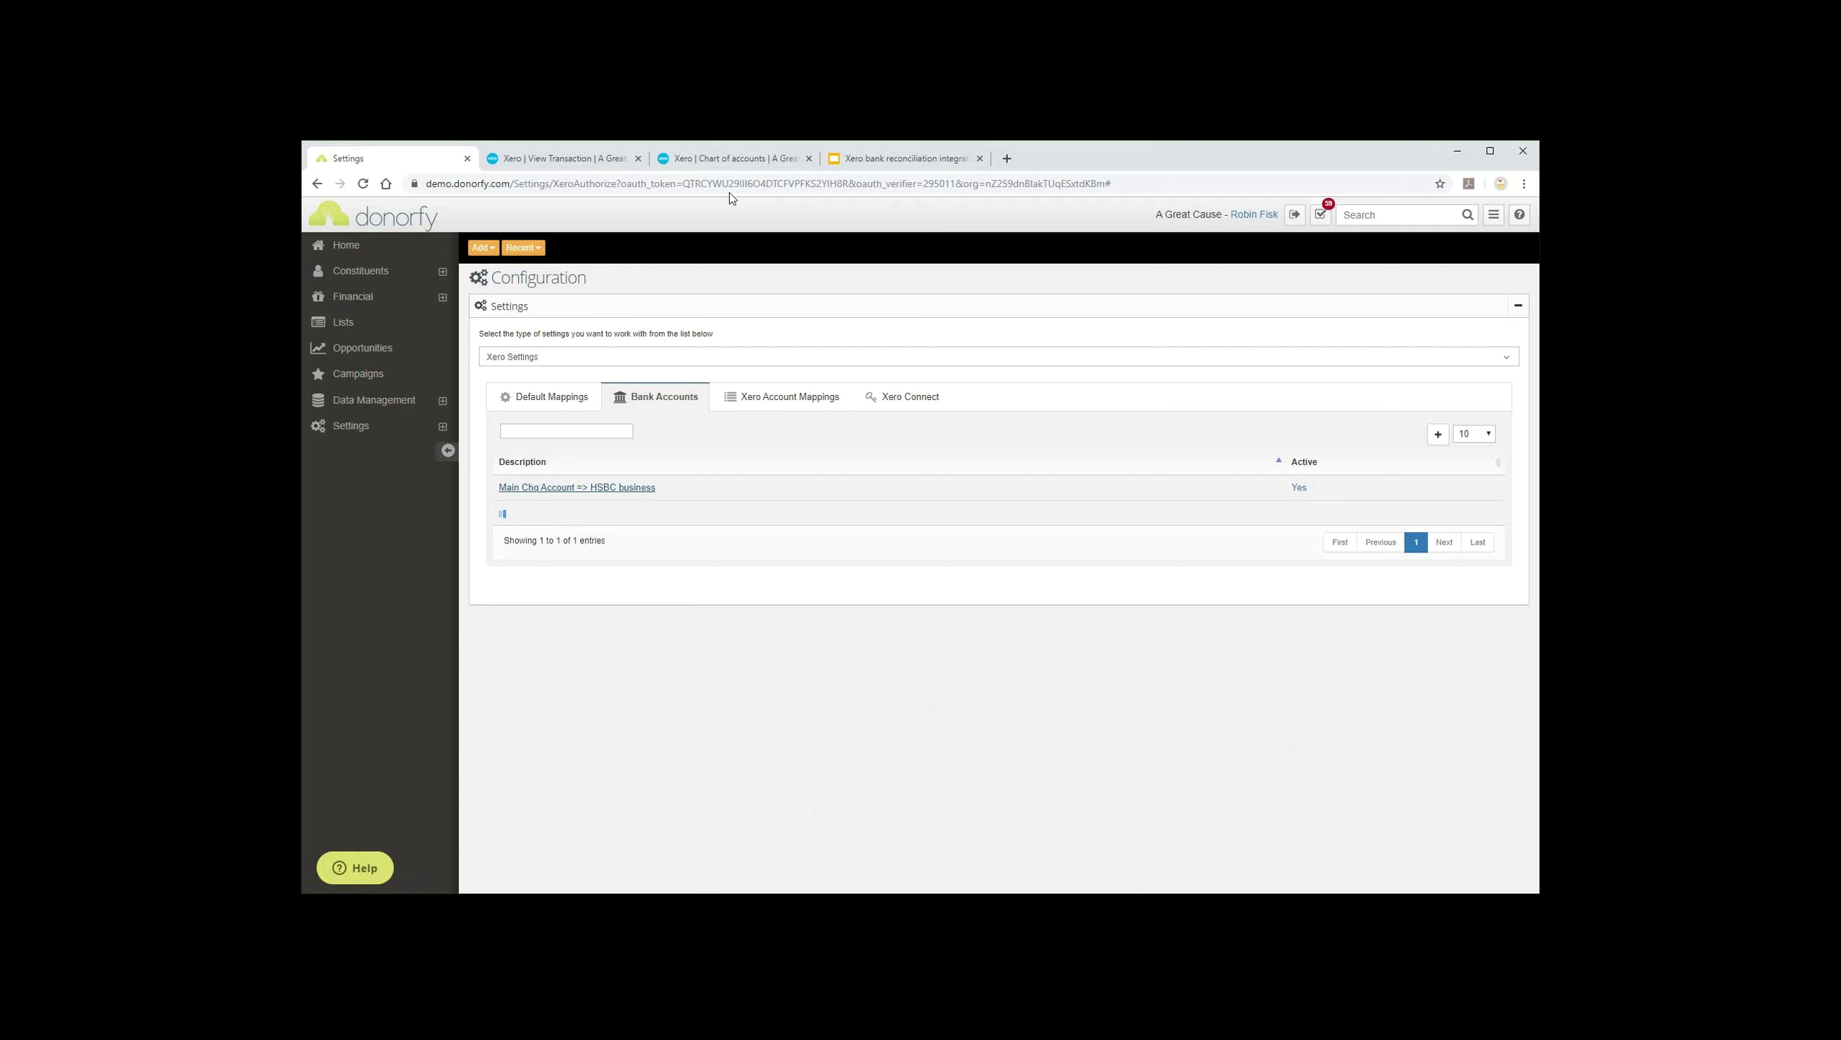
click(664, 562)
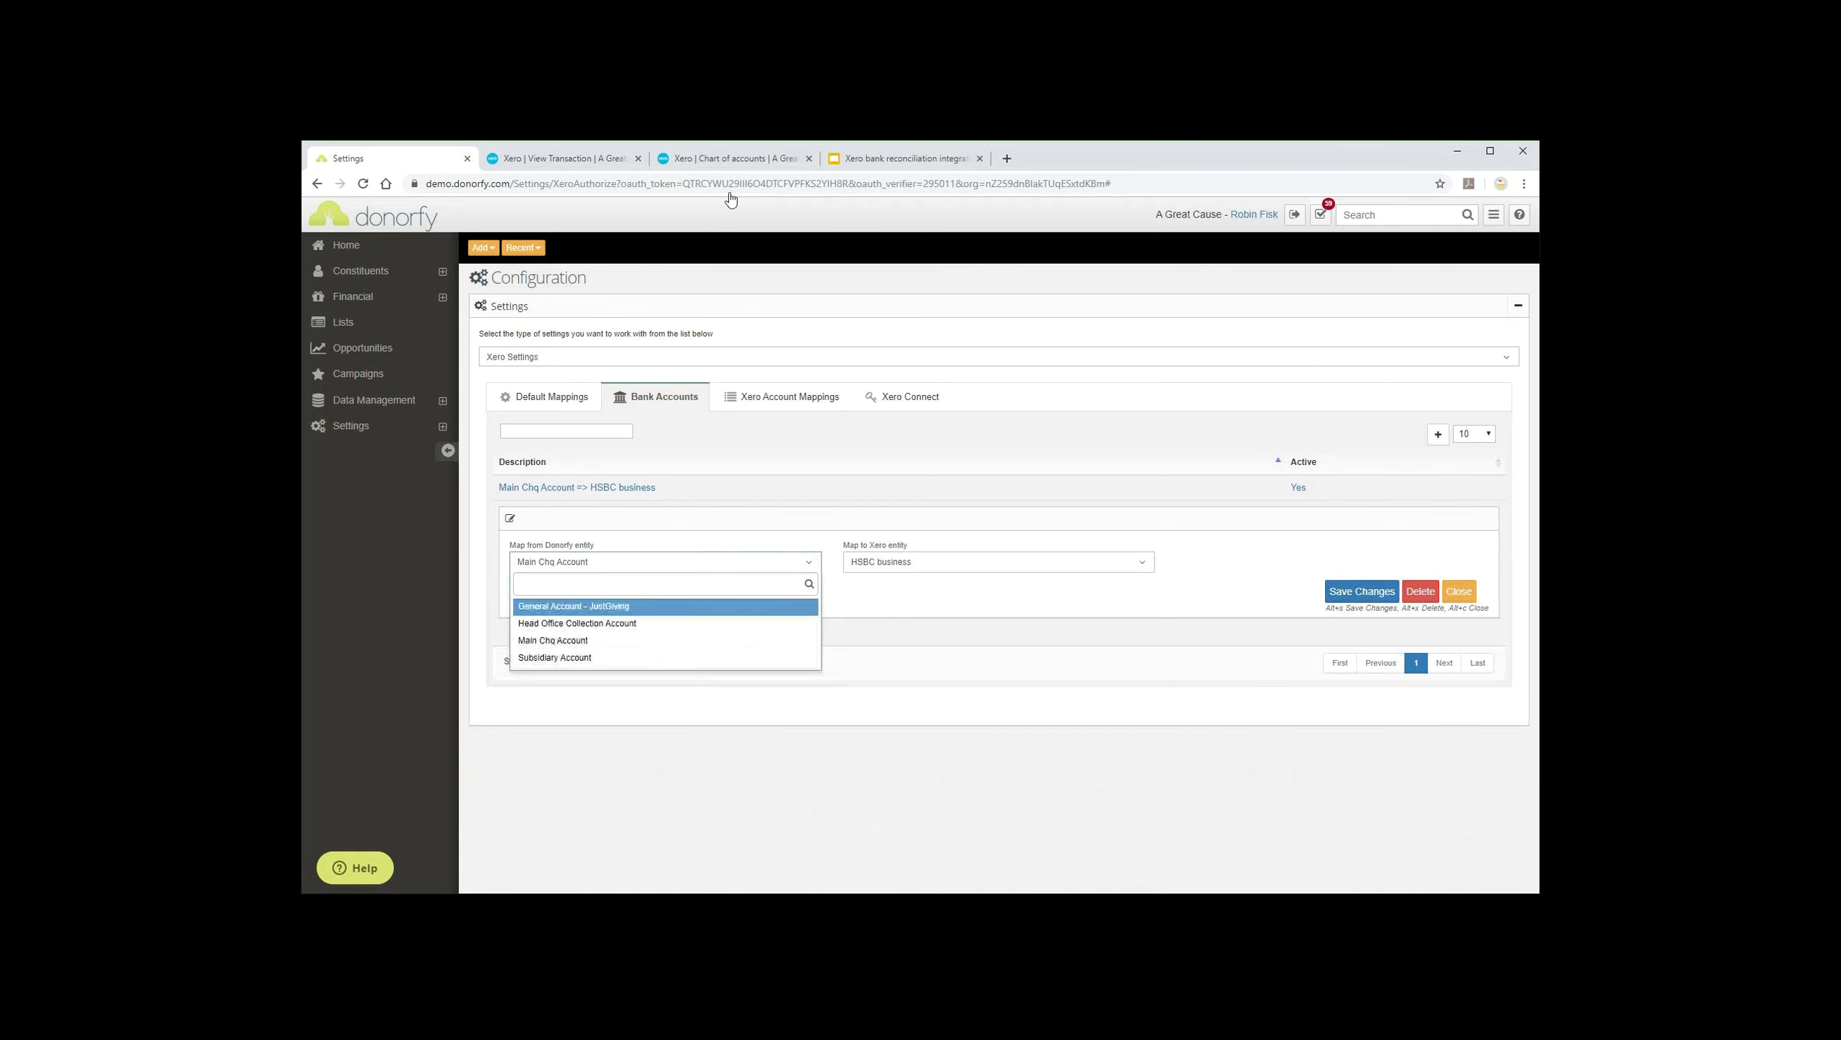
click(582, 640)
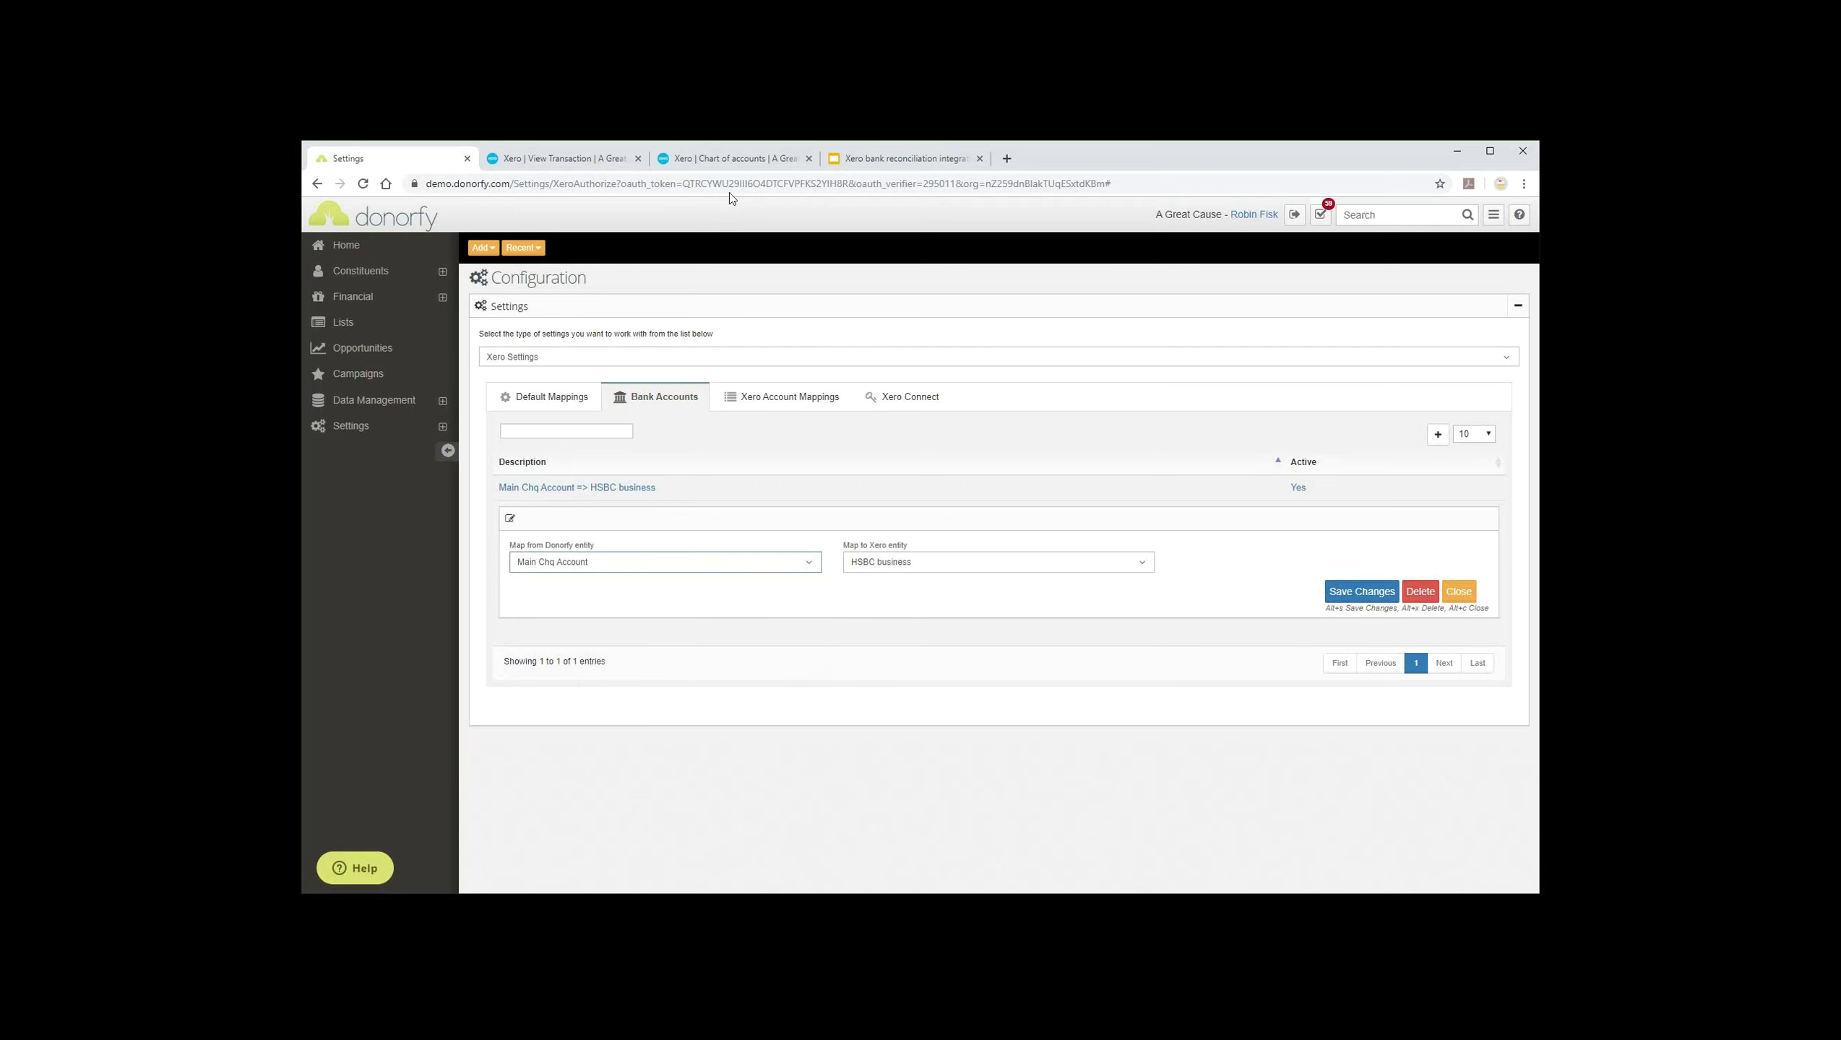
click(999, 562)
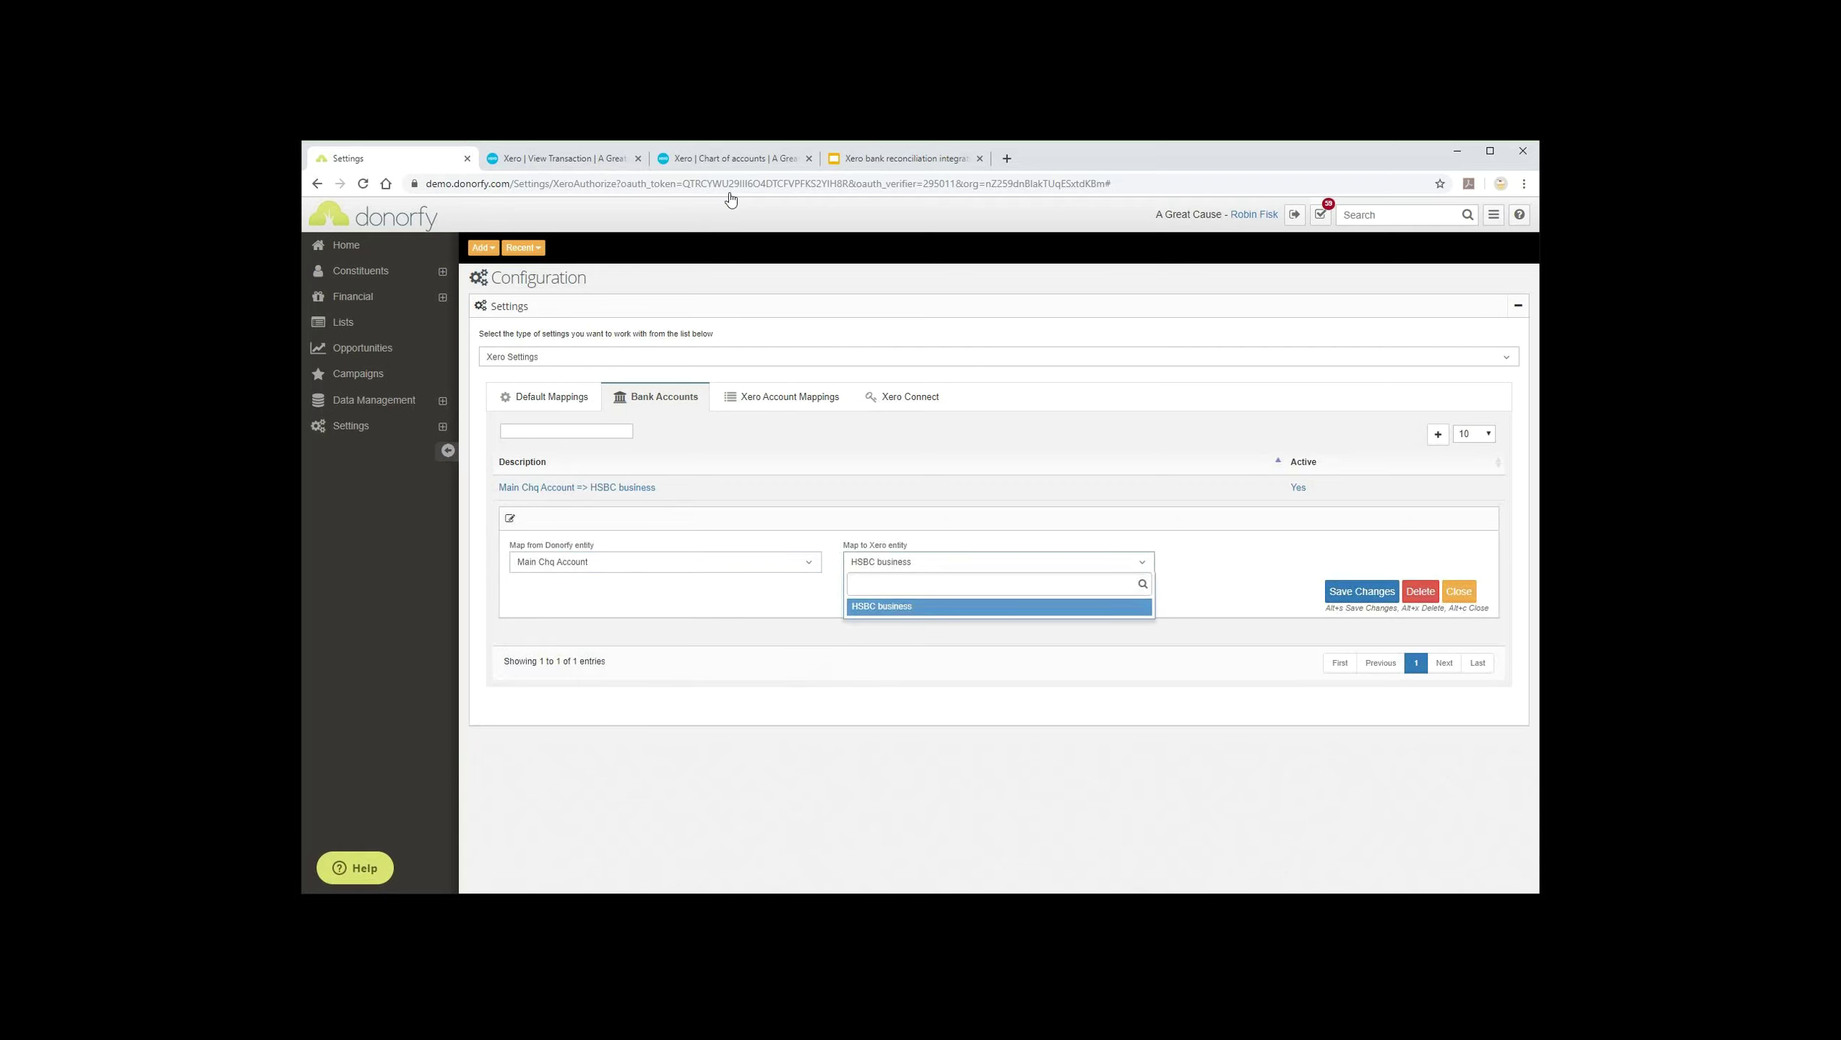
click(998, 607)
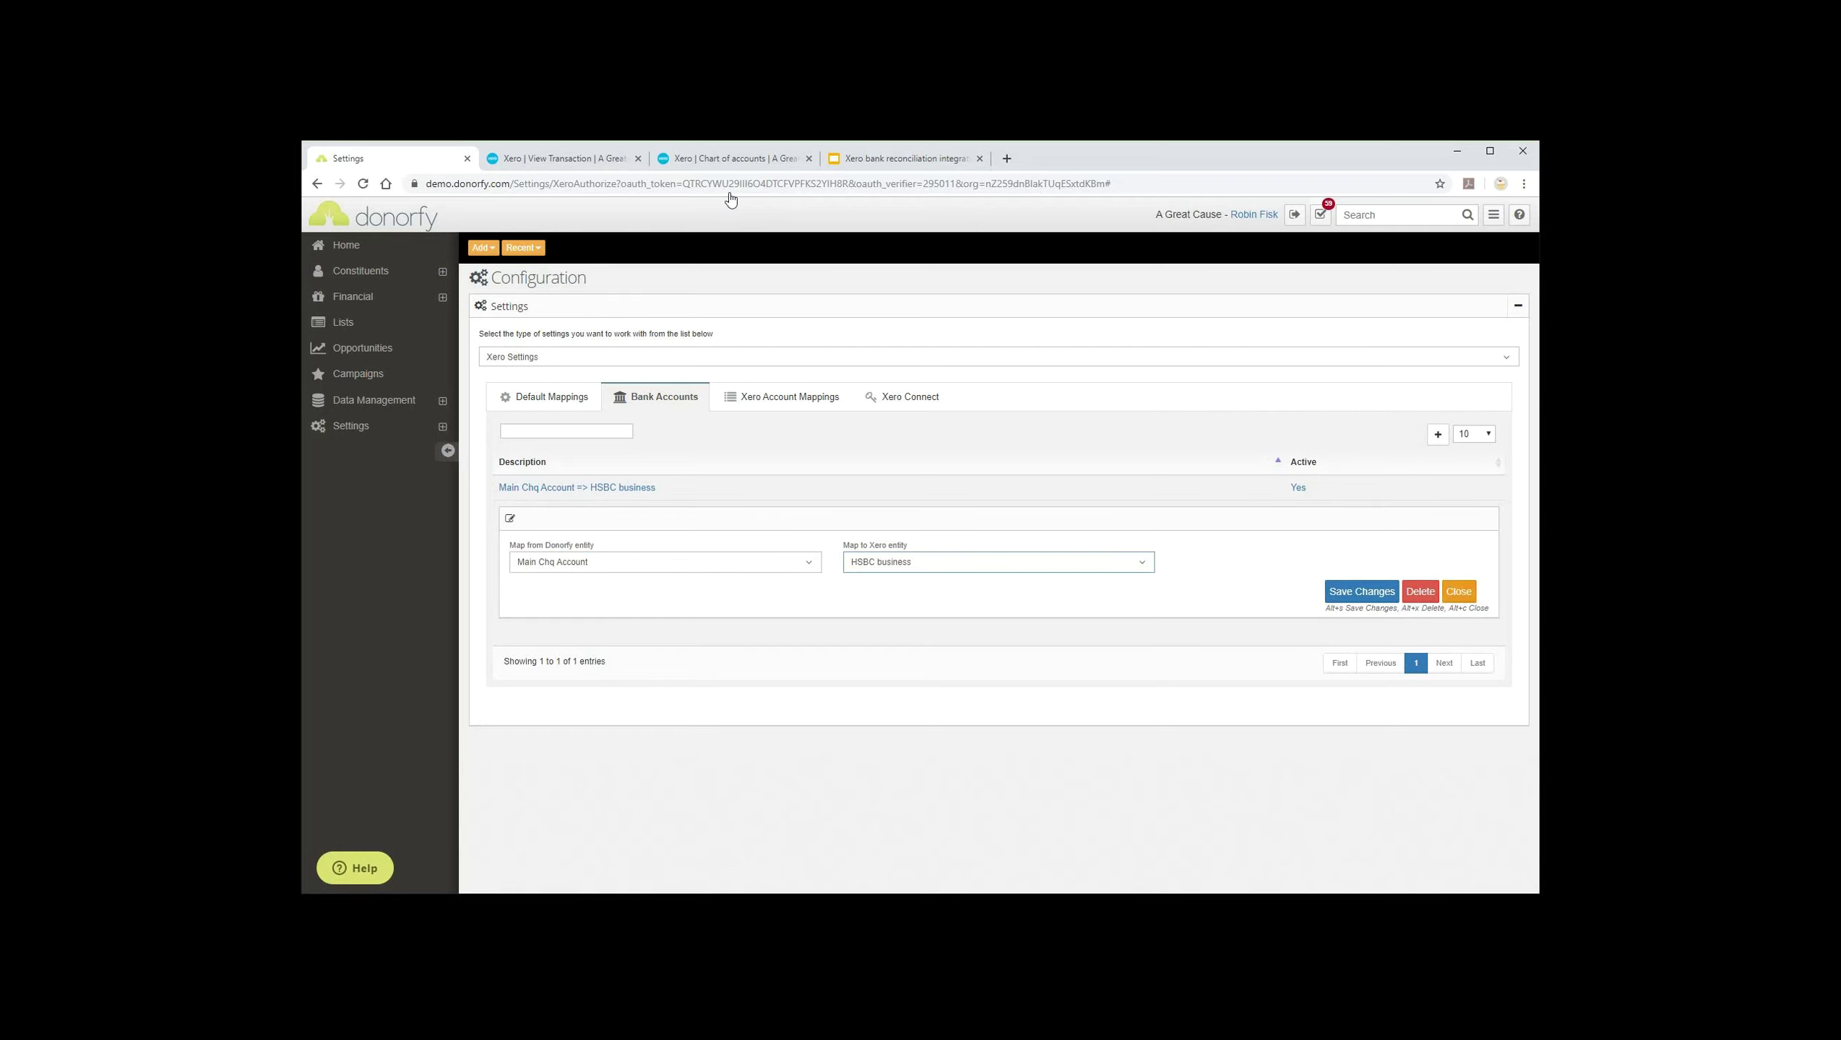
click(1459, 592)
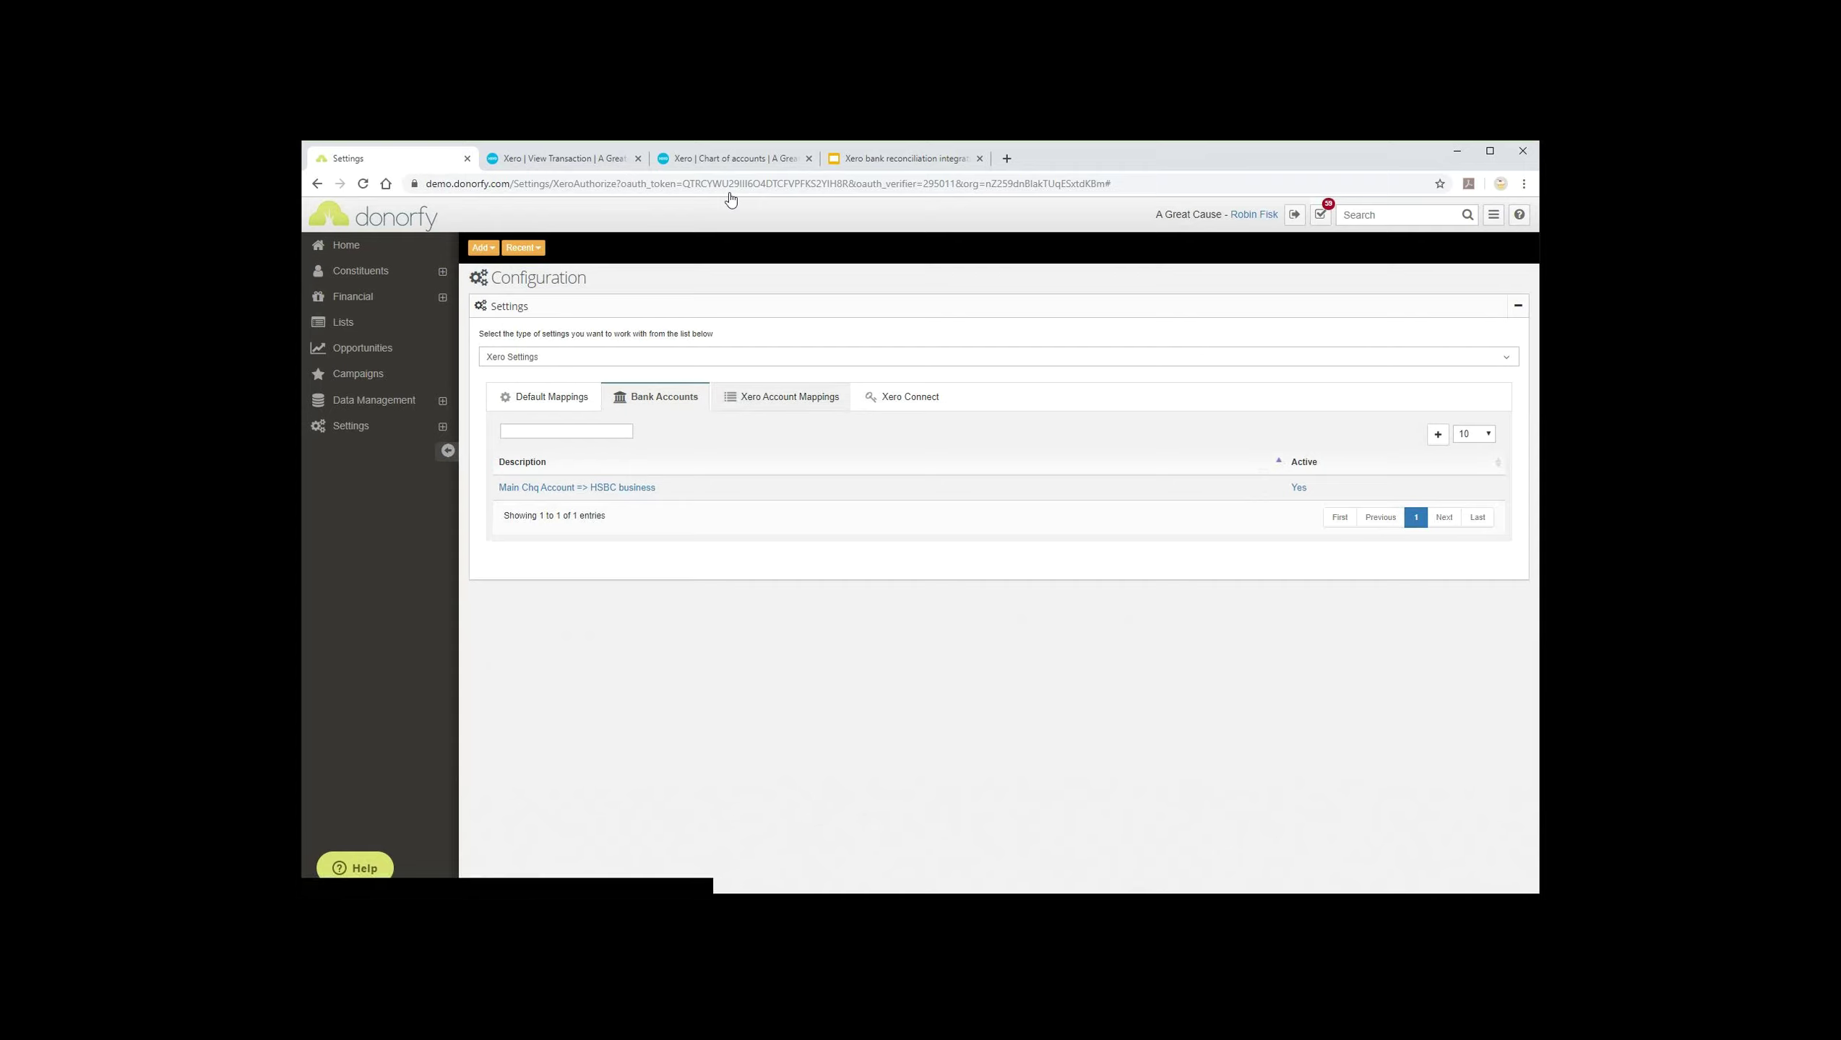
Step: Review the Building Fund entry in the Xero account mappings and its Xero entity choices, and close it without saving
click(781, 396)
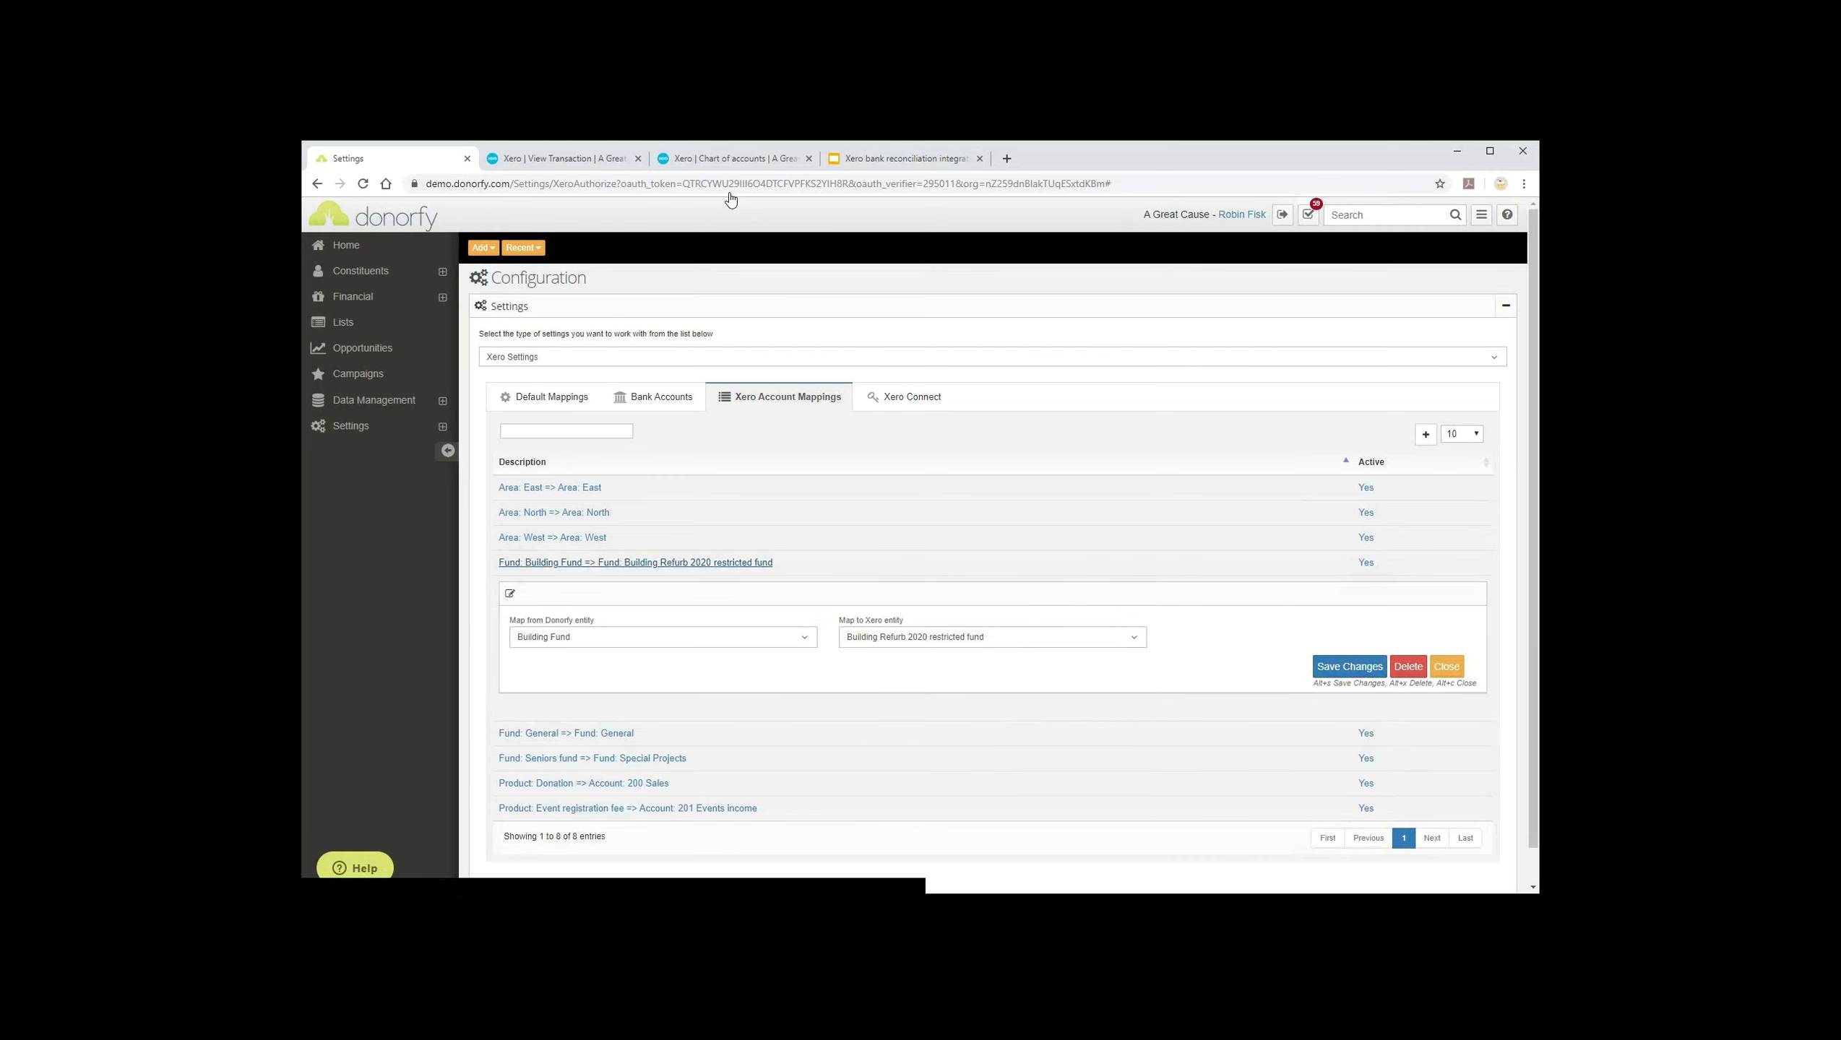
key(Return)
key(Escape)
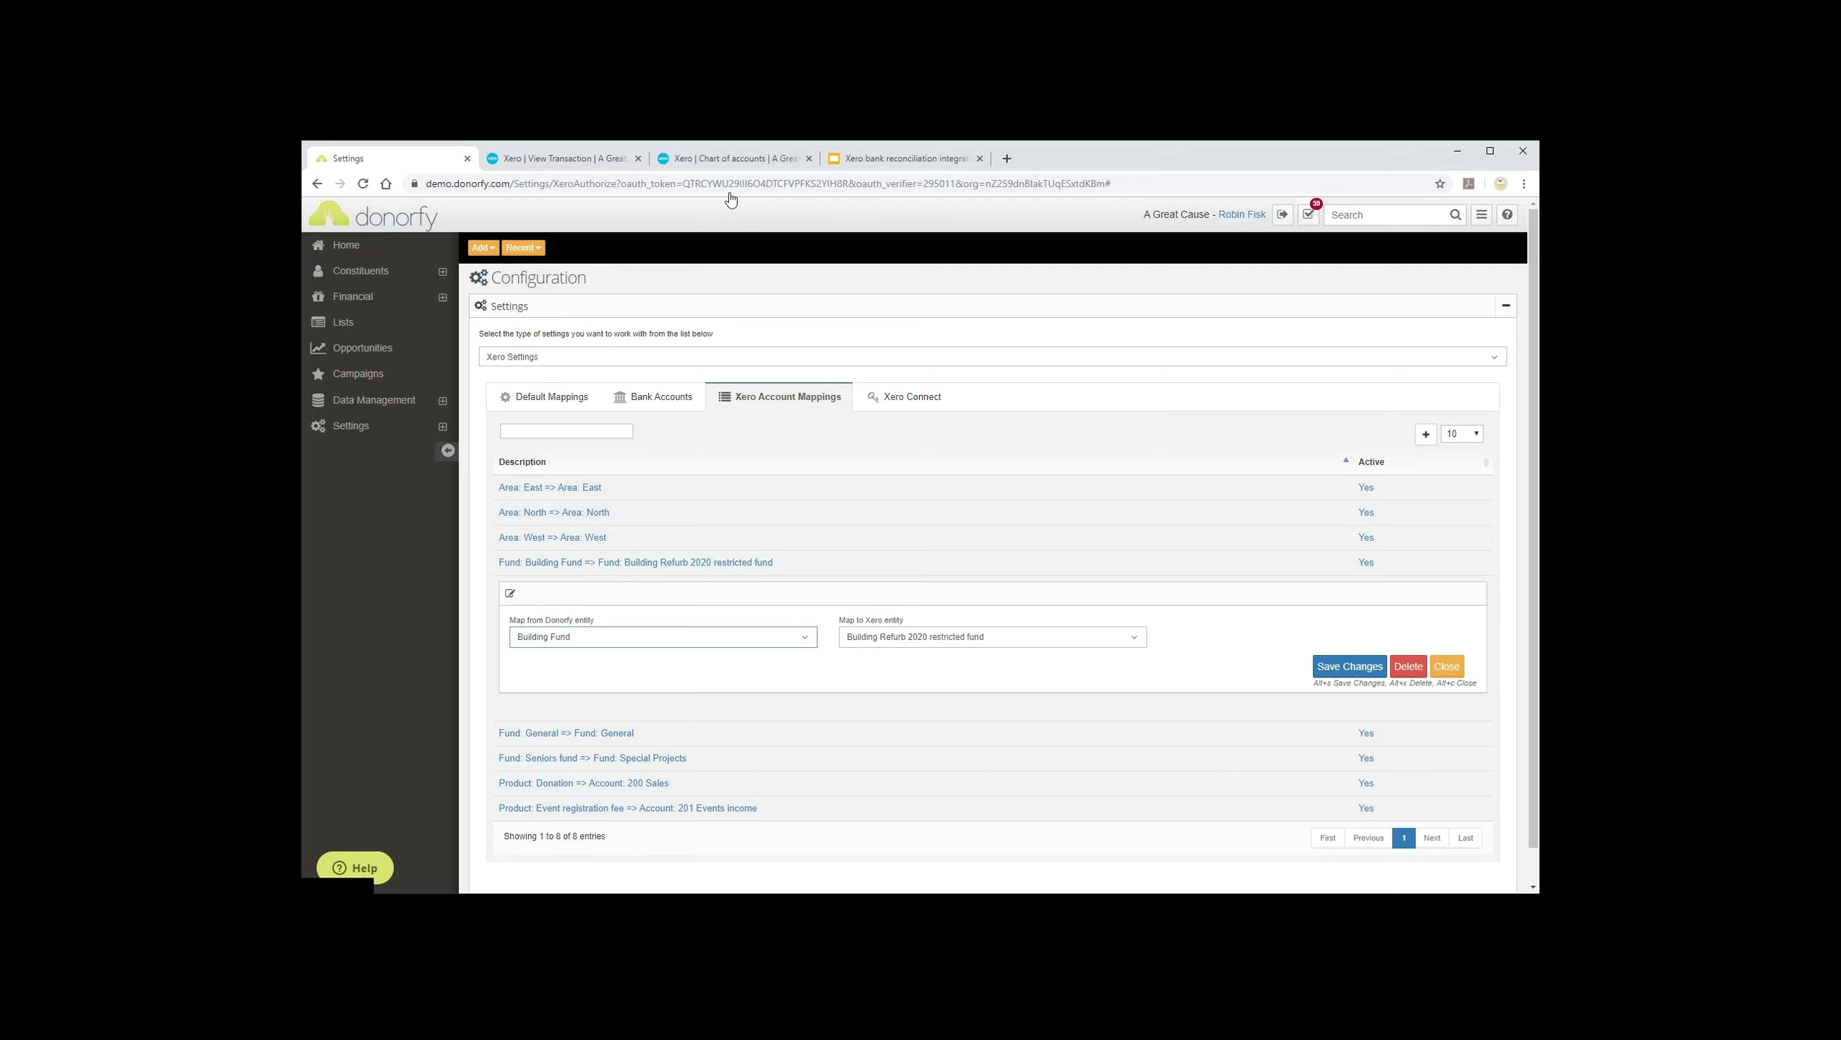
click(993, 637)
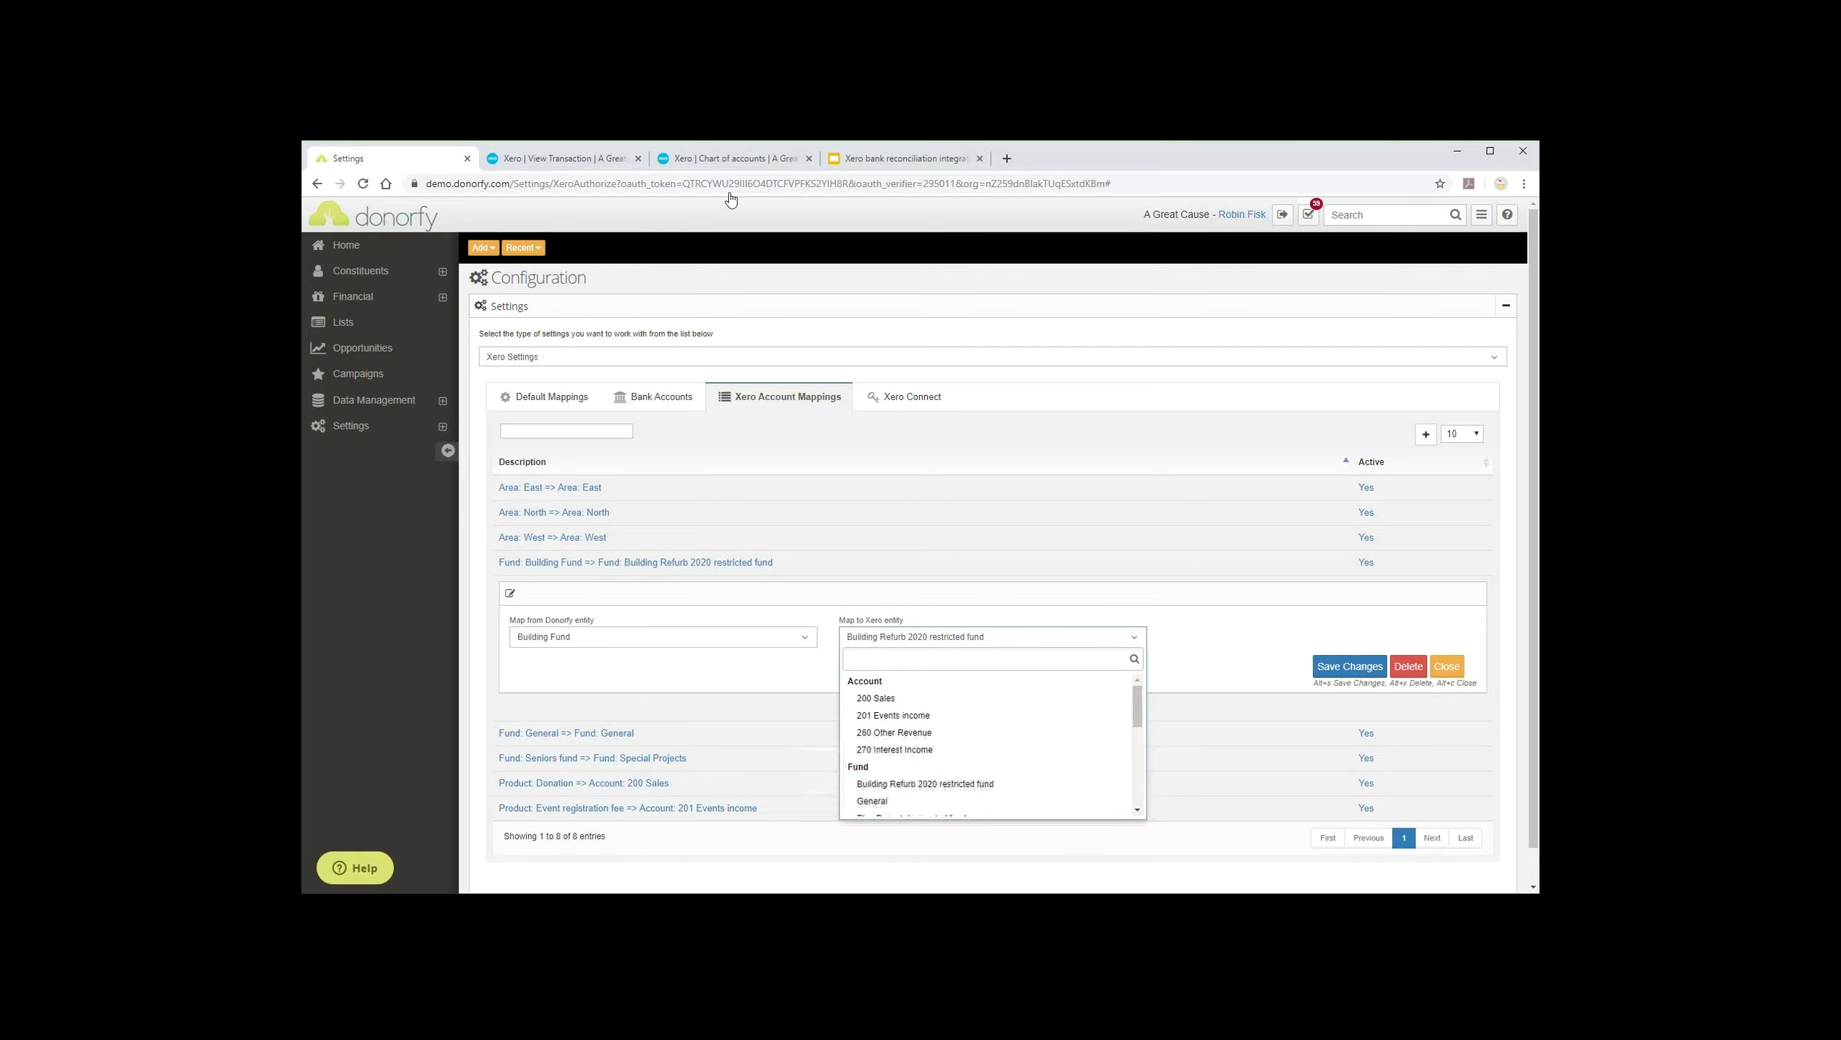
scroll(987, 779, down, 1)
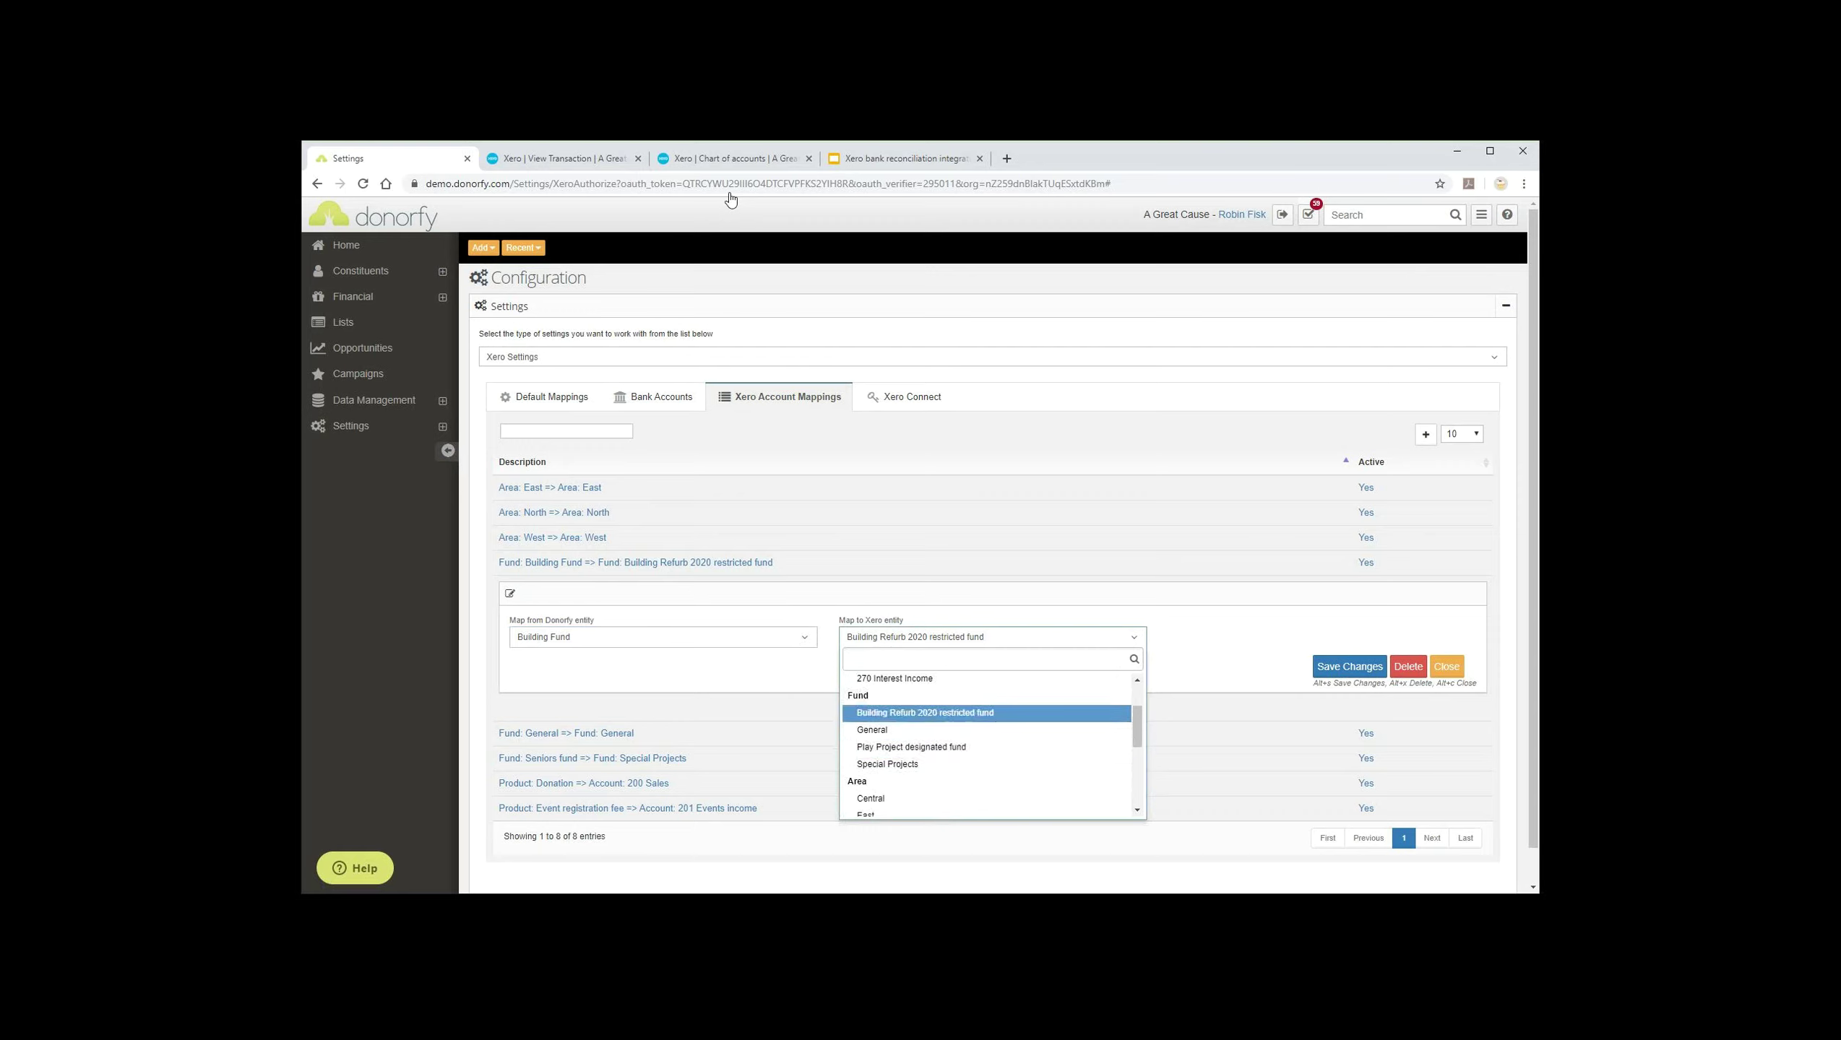
click(993, 638)
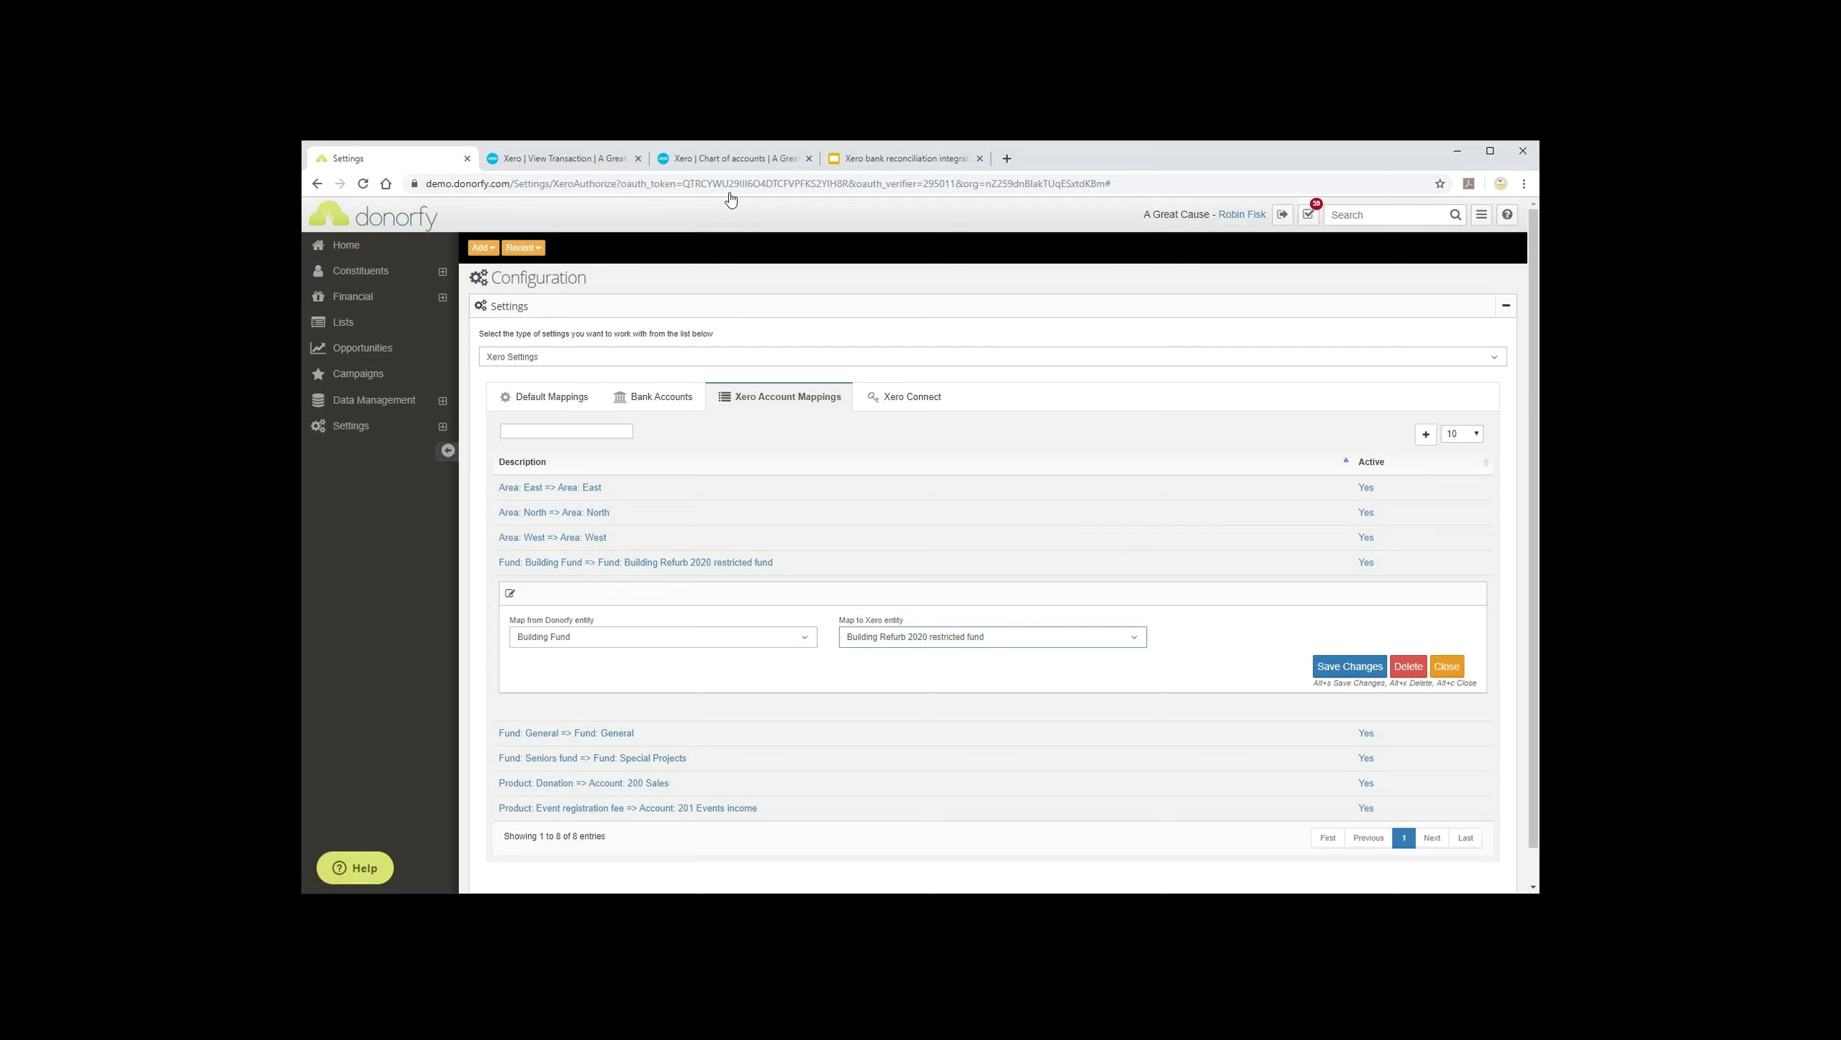
click(1447, 667)
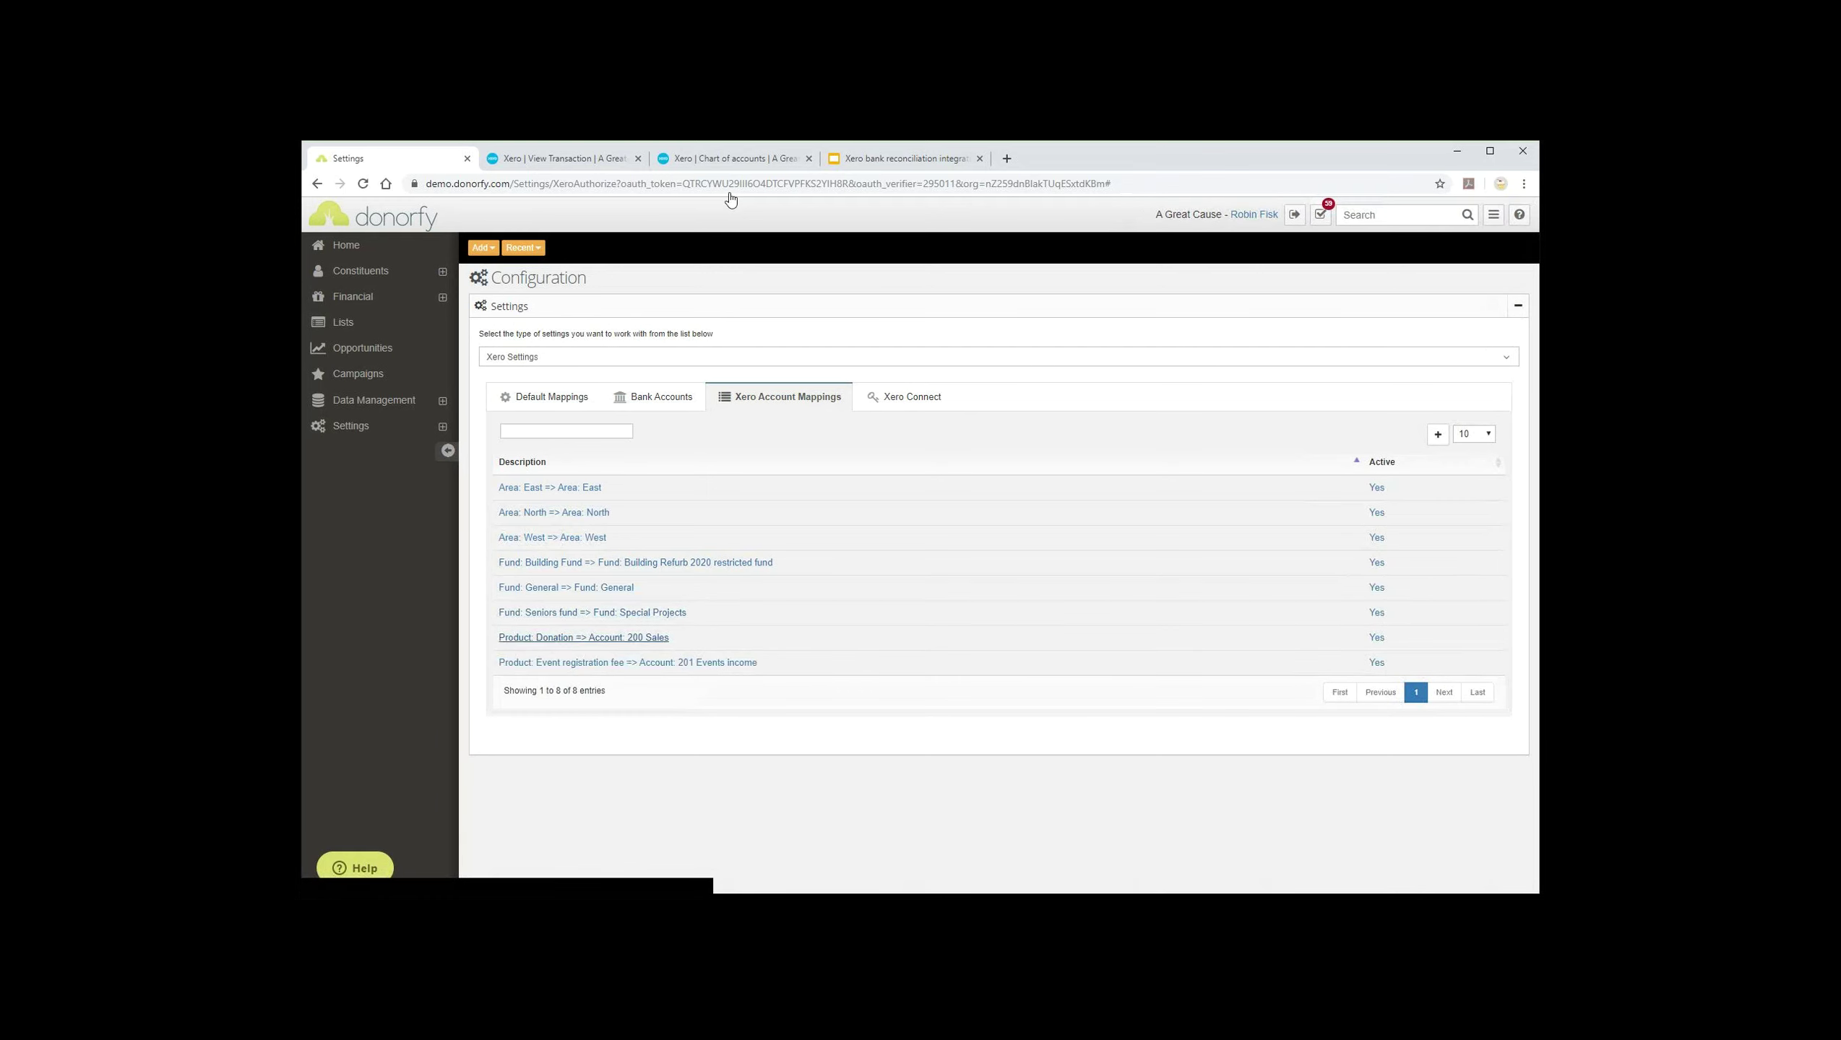
Step: Map the Event registration fee product to the 201 Events income account in Xero and save the mapping
click(627, 664)
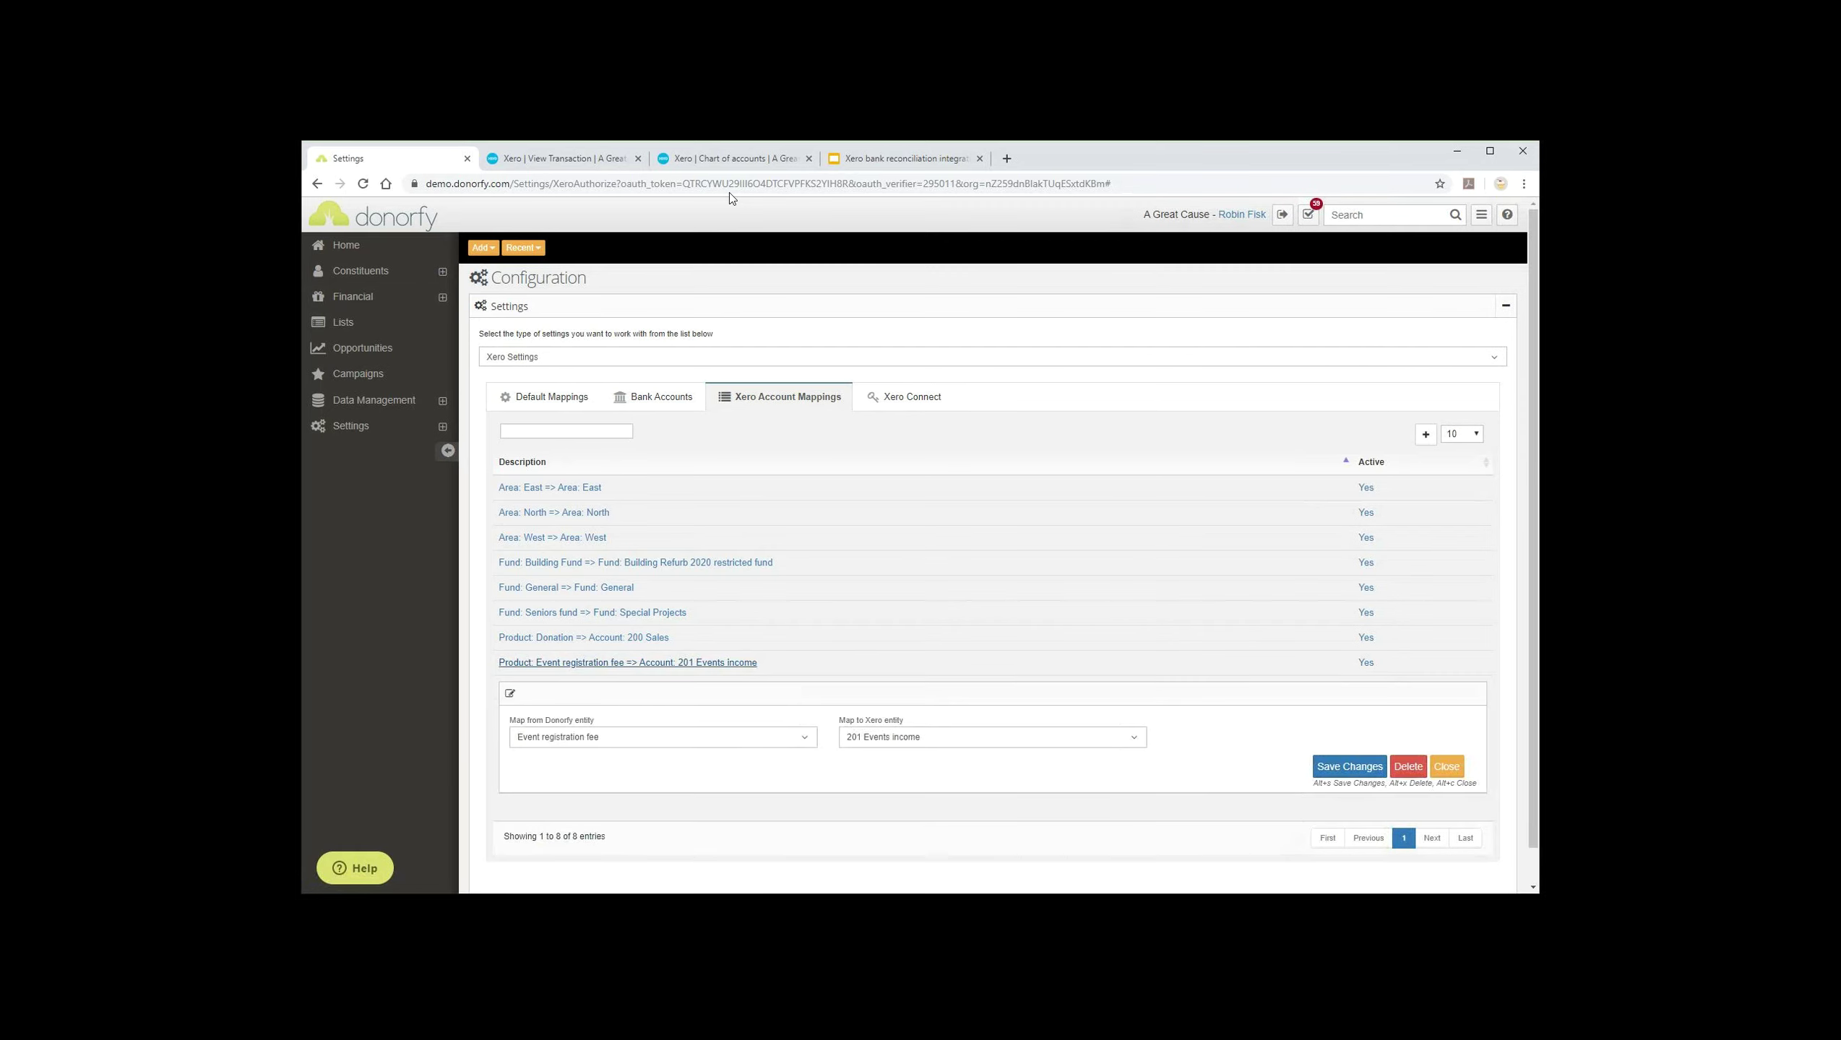
click(663, 738)
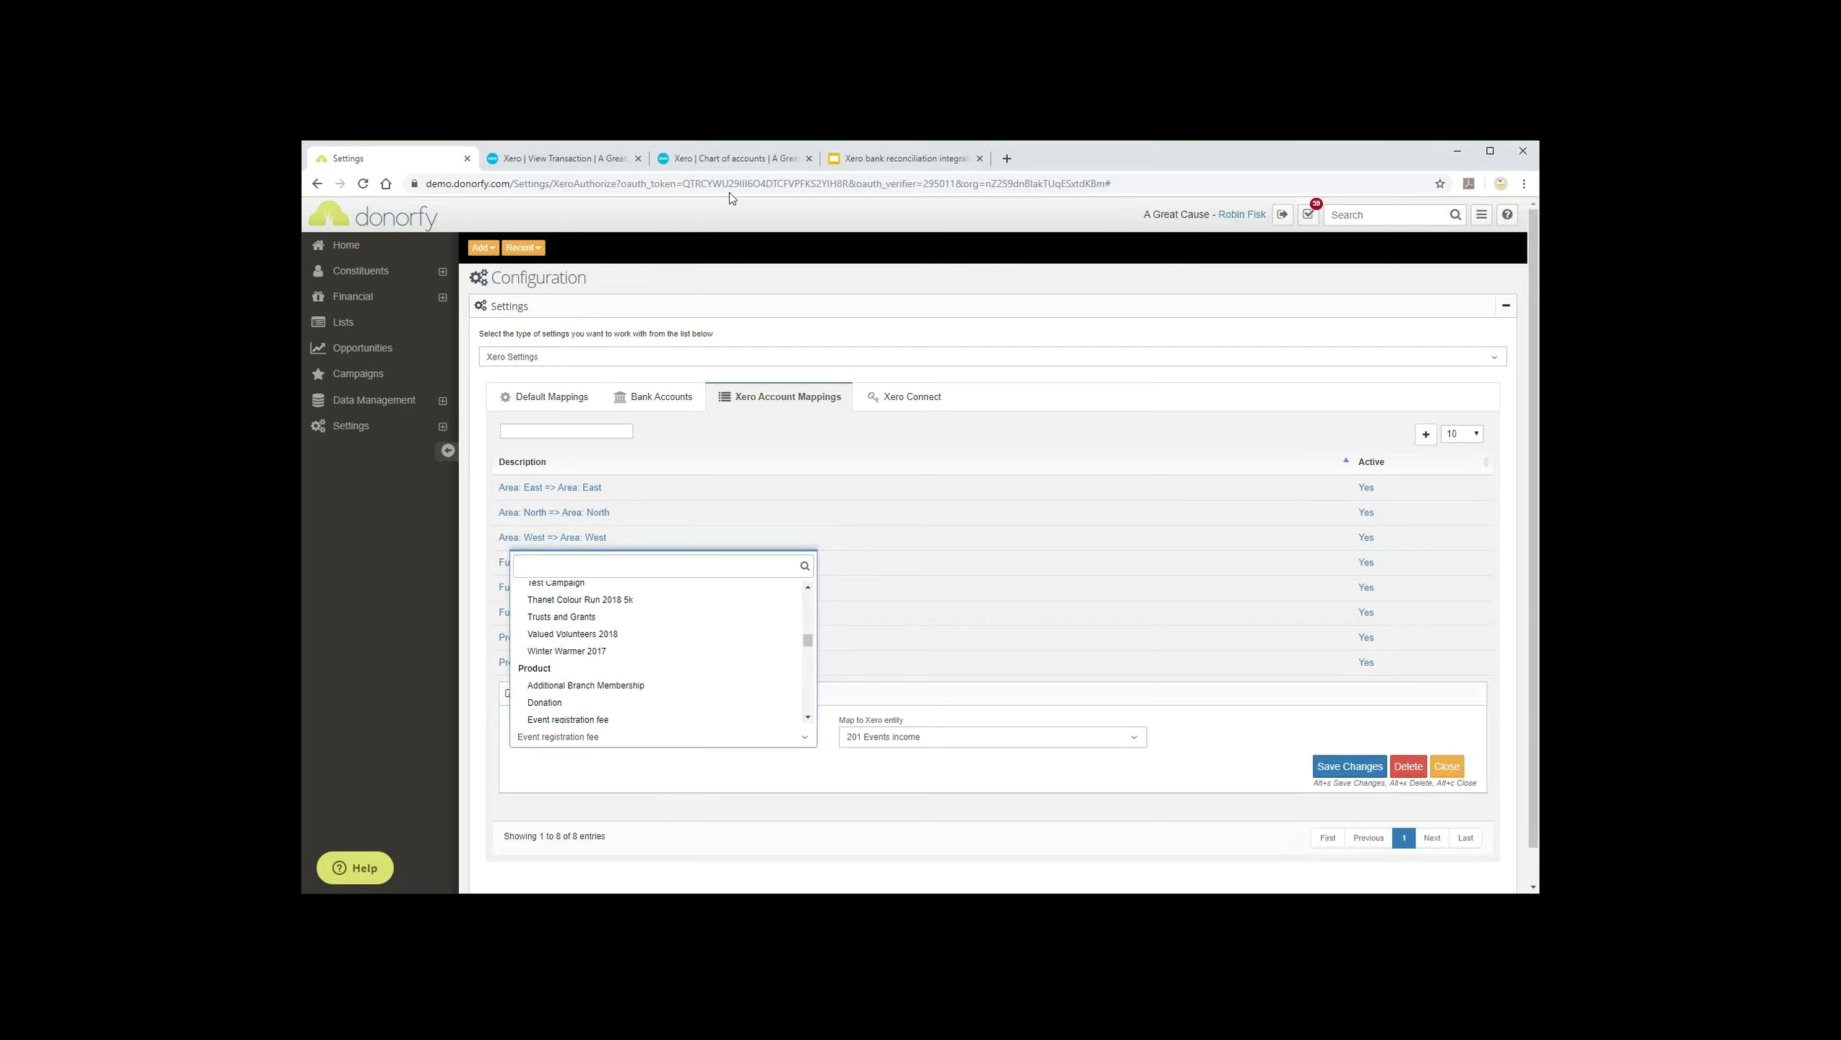
key(Escape)
click(992, 738)
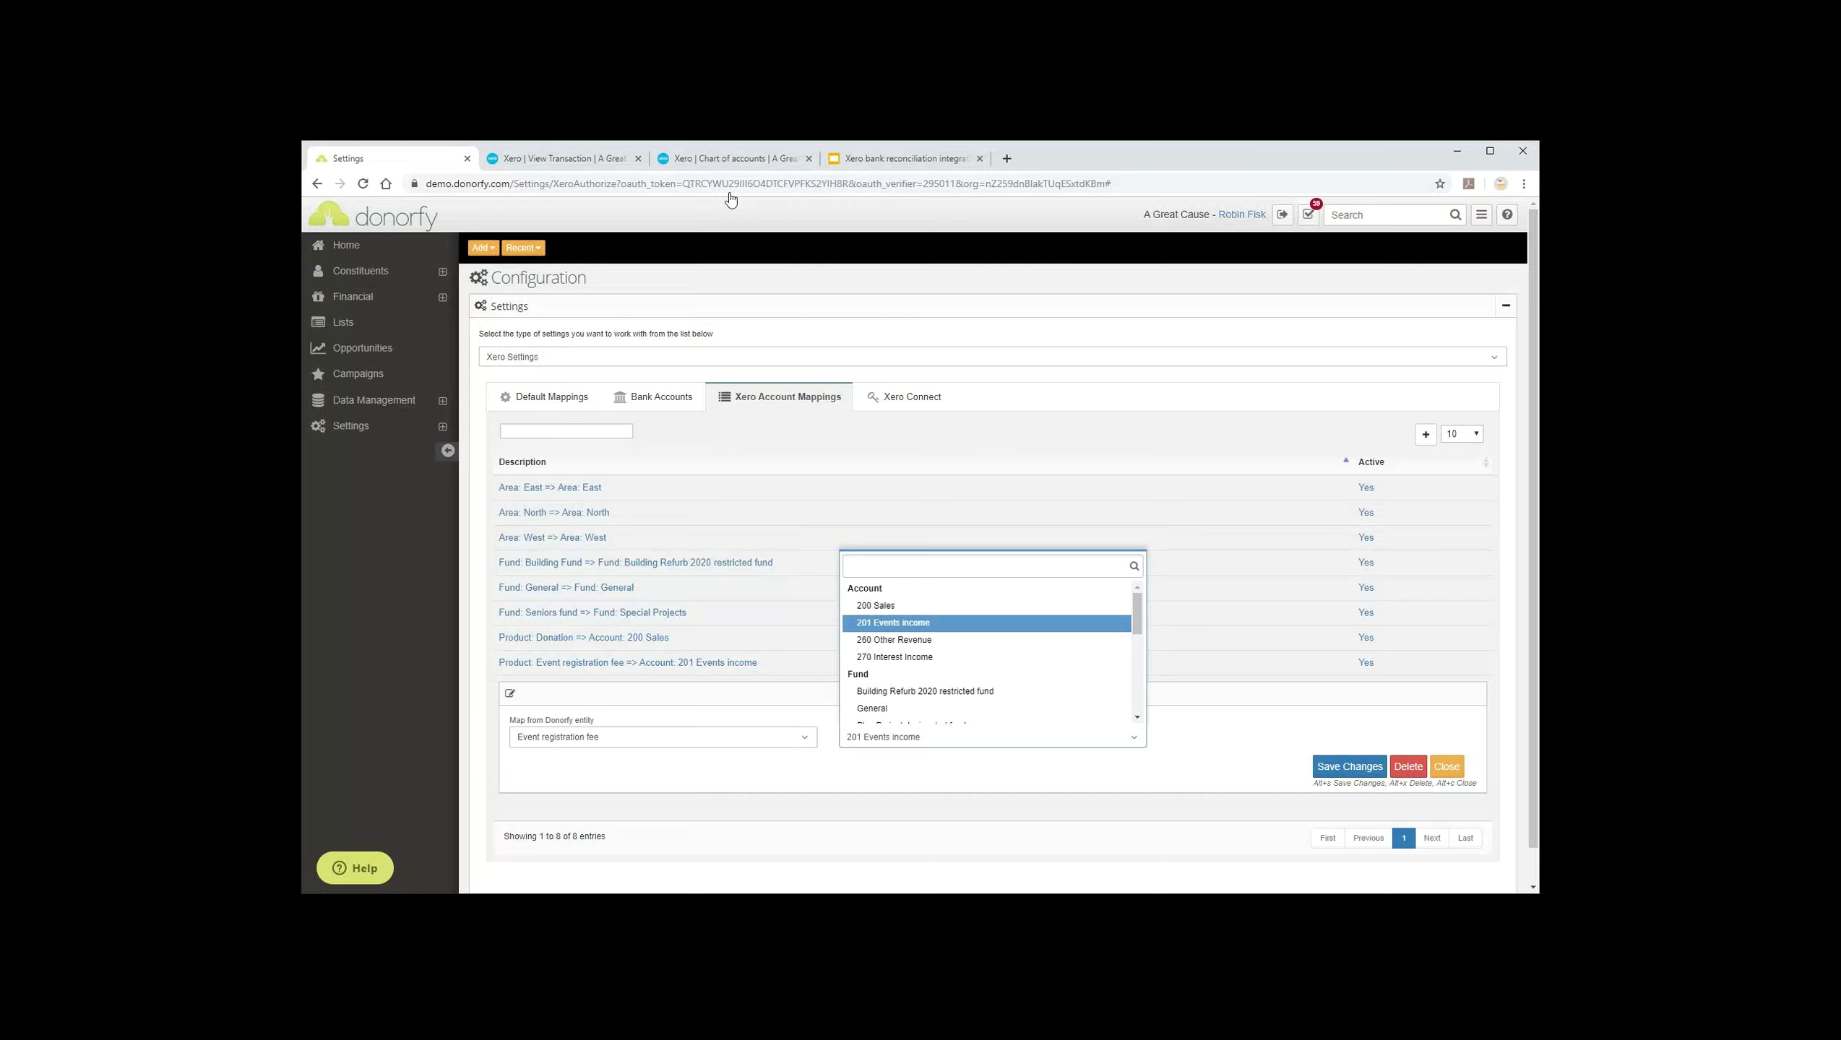
click(893, 623)
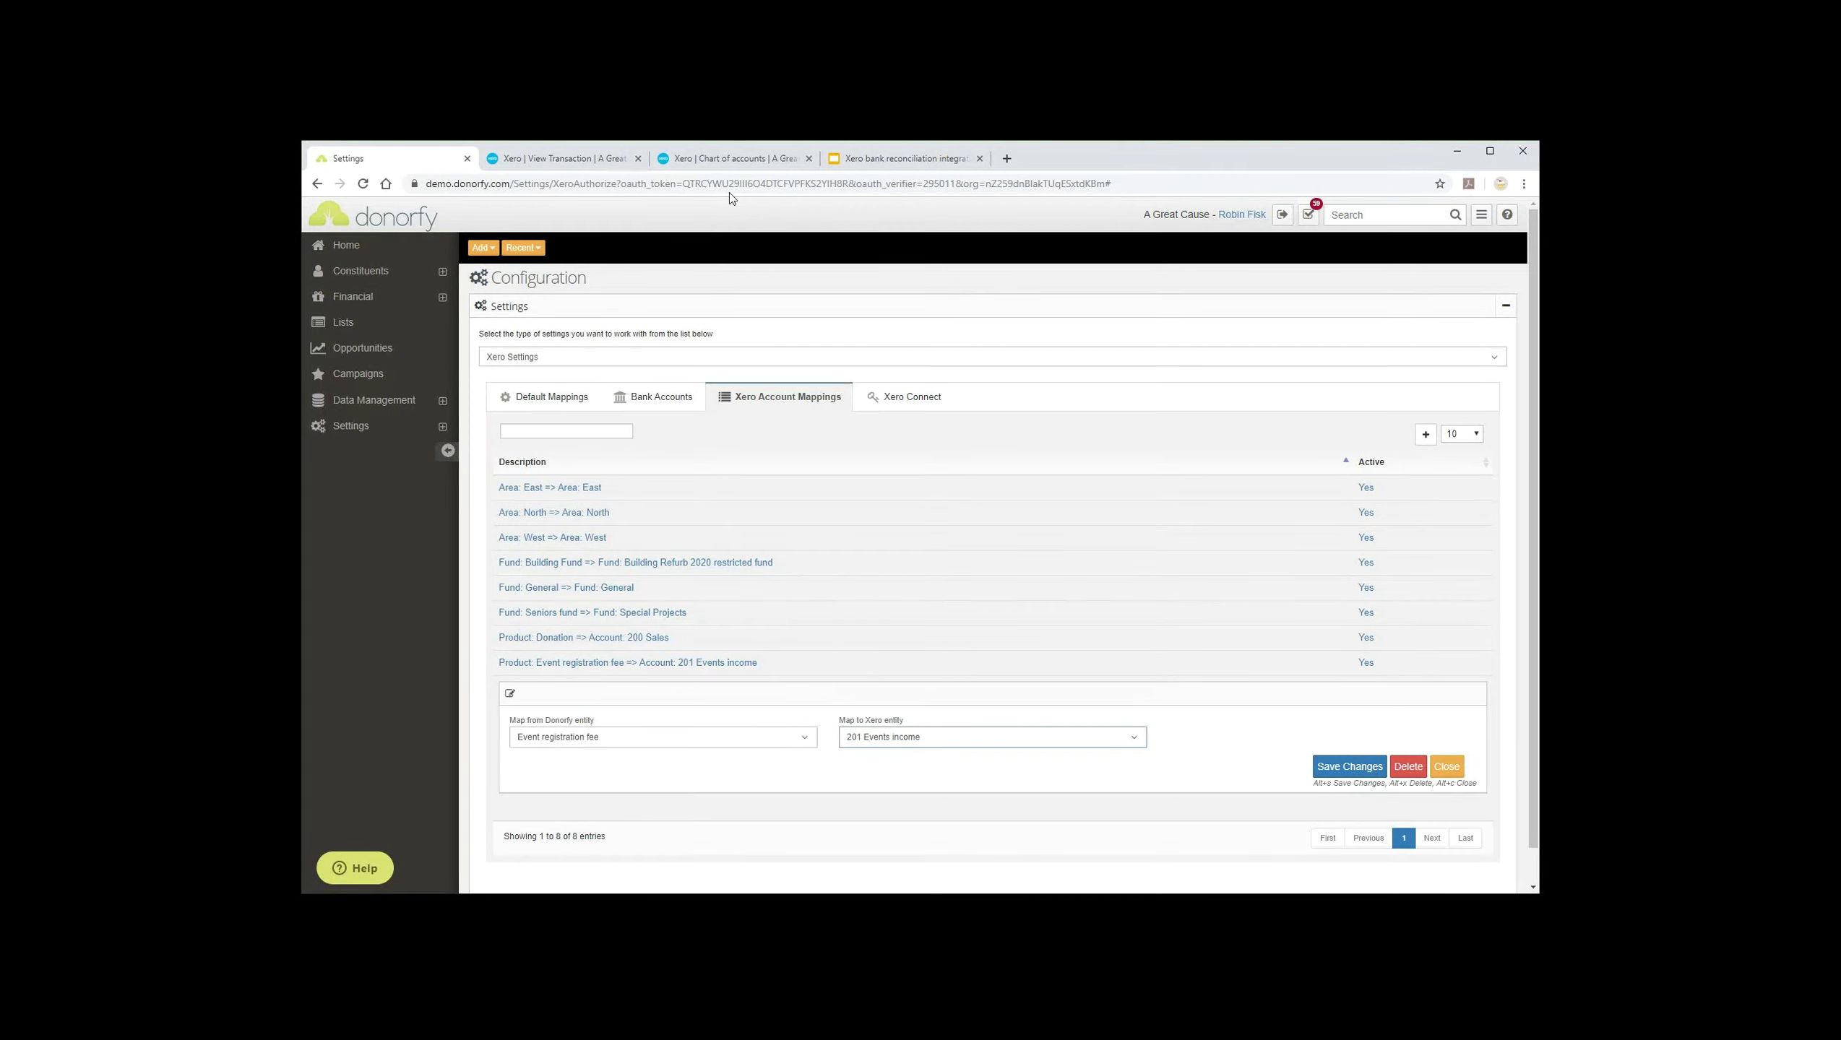
key(alt+s)
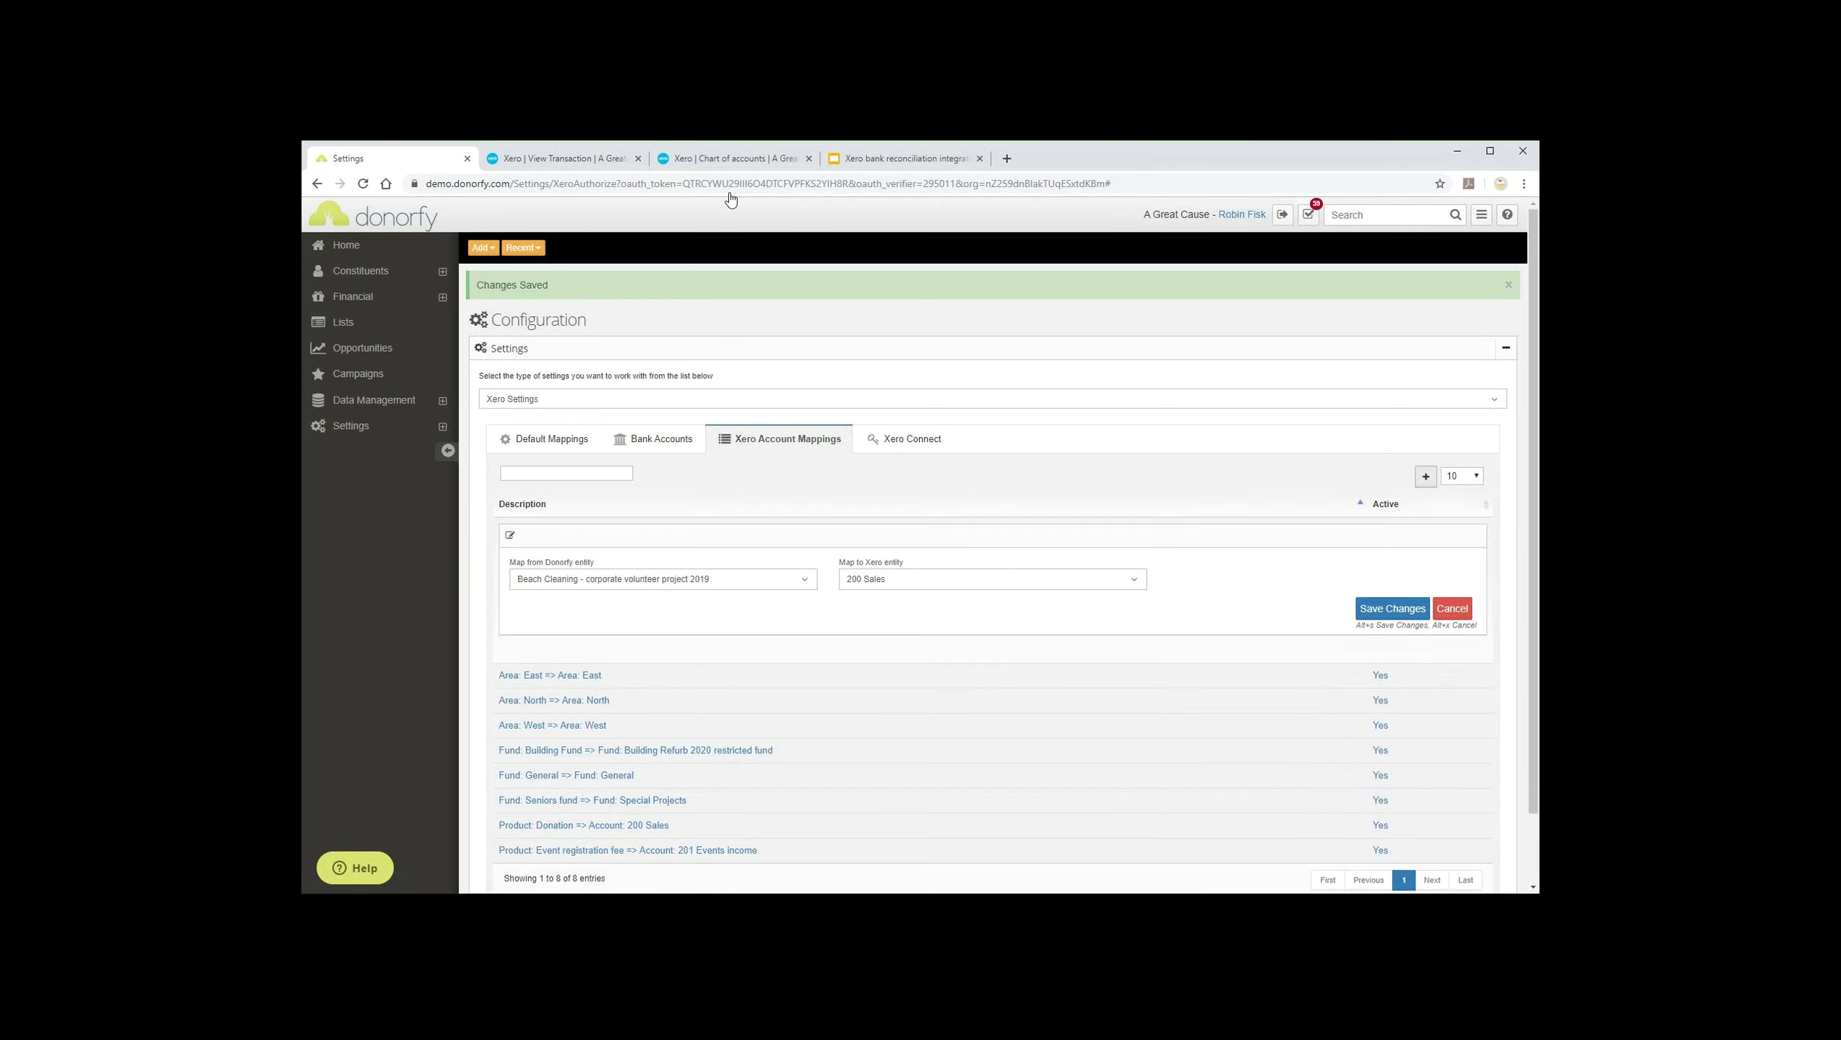
Step: Add an account mapping from the campaign Beach Cleaning - corporate volunteer project 2019 to 200 Sales and save it
click(662, 580)
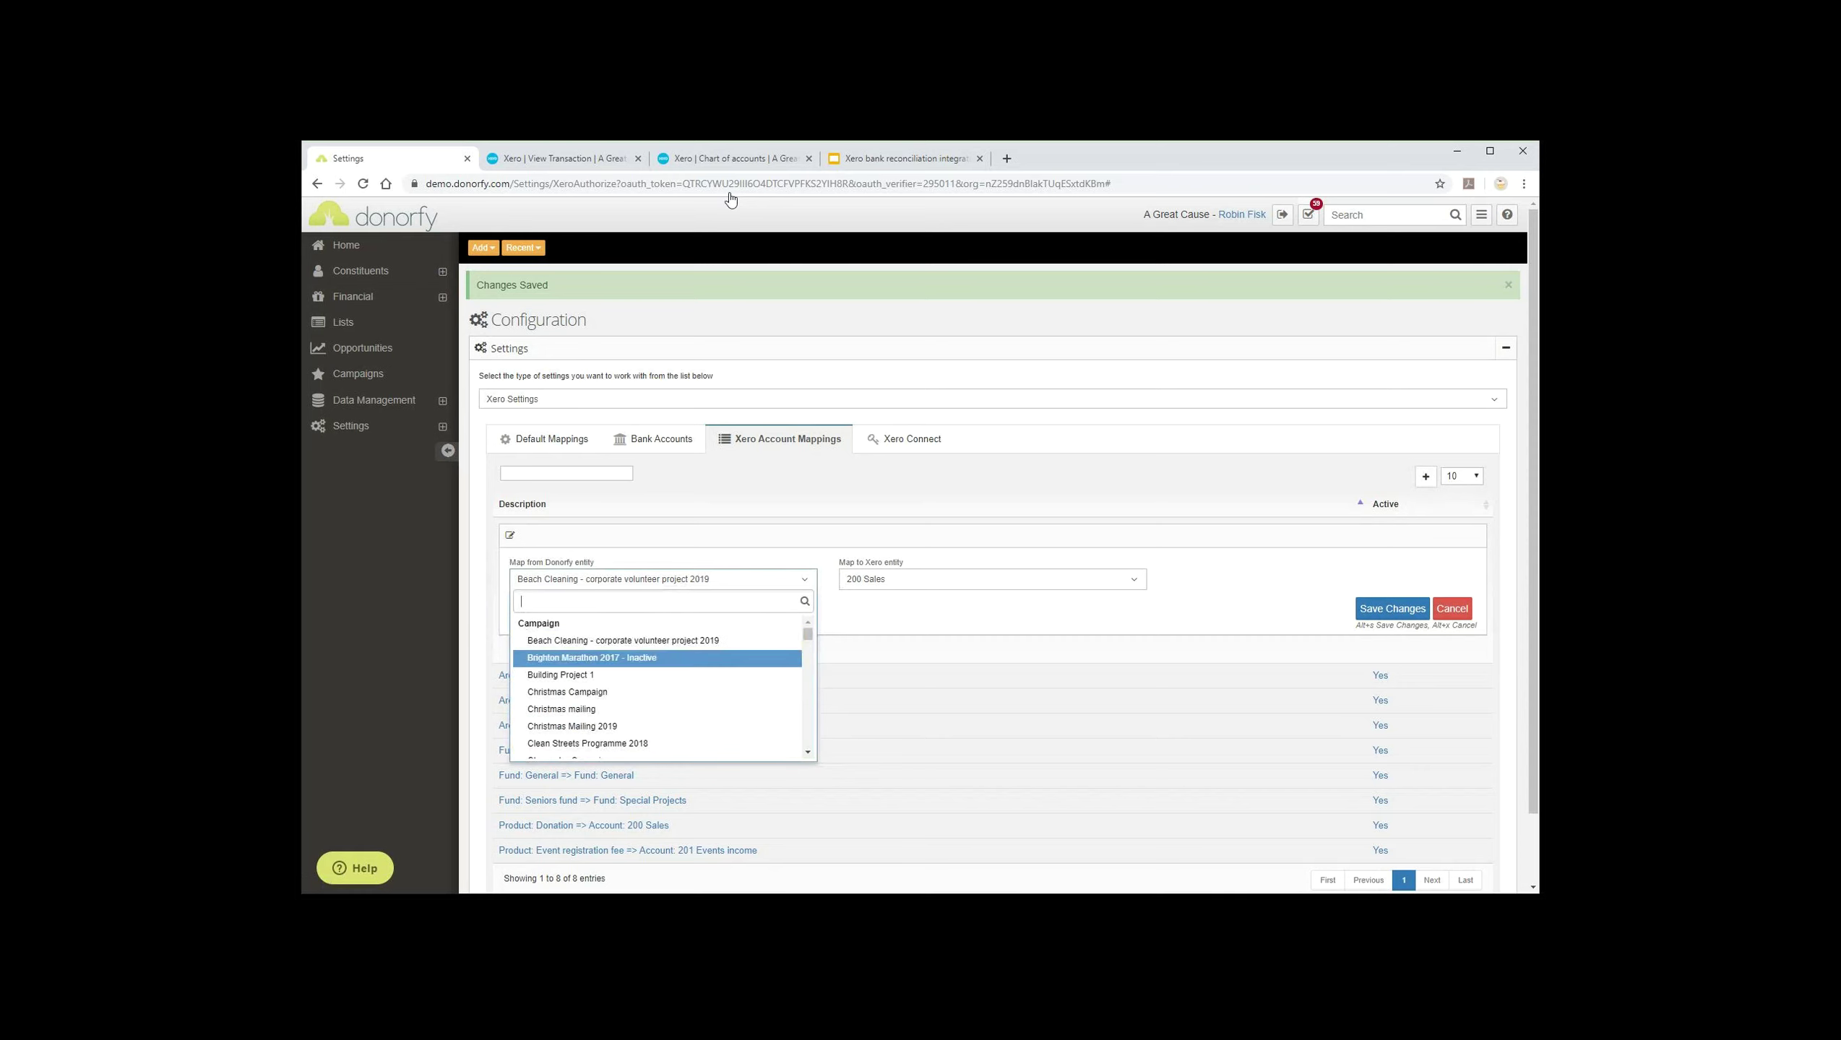
mouse_move(808, 635)
mouse_down()
mouse_move(808, 740)
mouse_move(807, 632)
mouse_up()
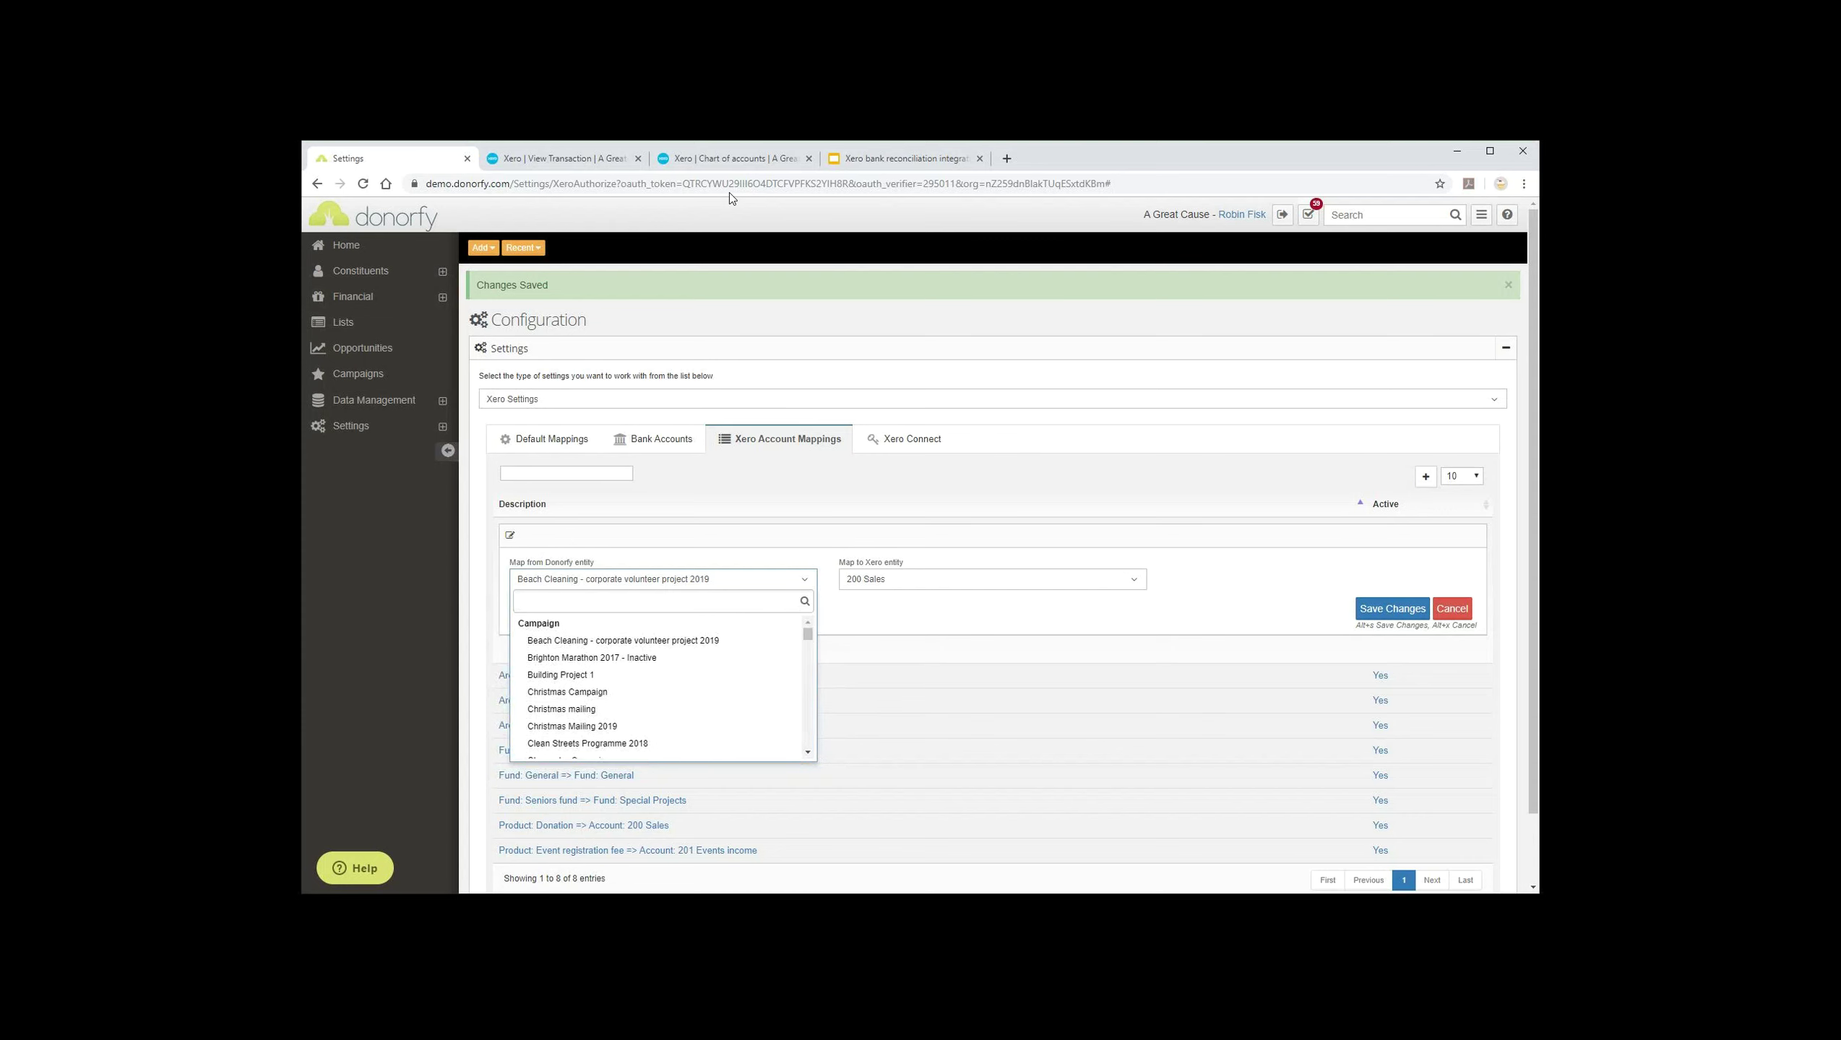
click(804, 580)
click(1133, 580)
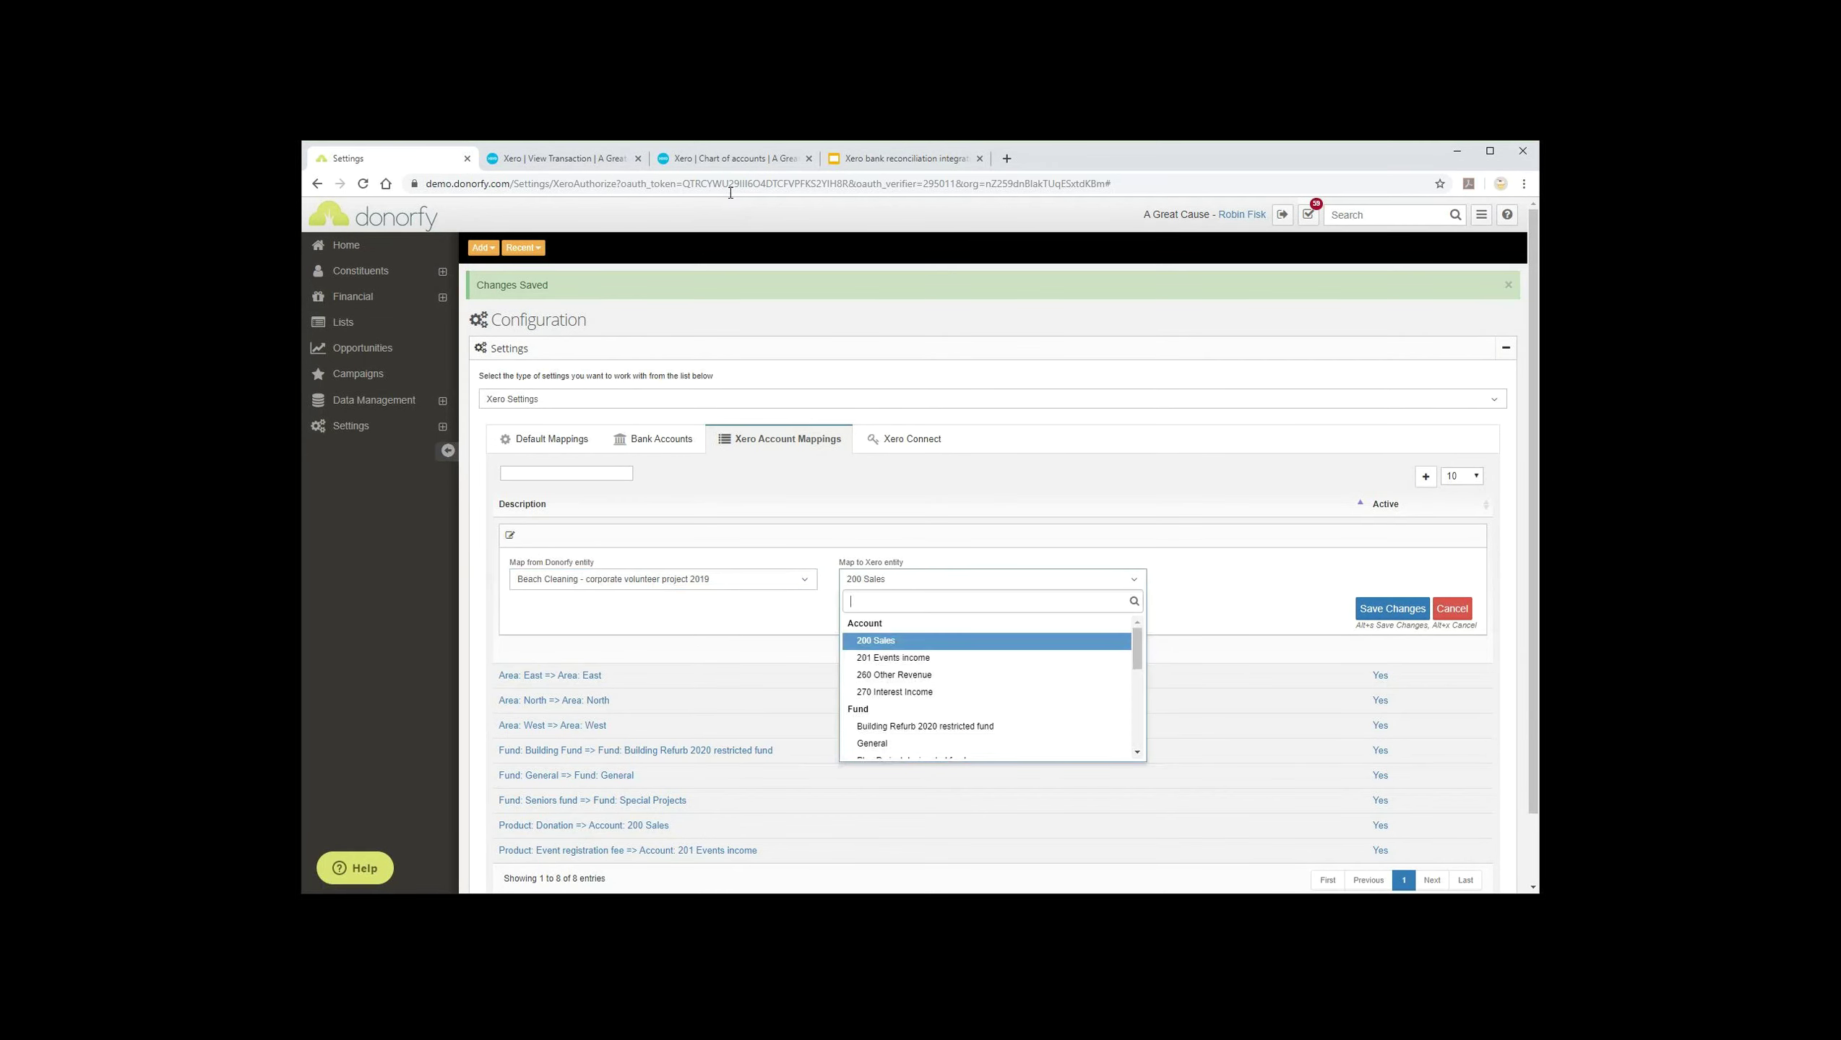
mouse_move(1137, 648)
mouse_down()
mouse_move(1136, 695)
mouse_move(1137, 674)
mouse_up()
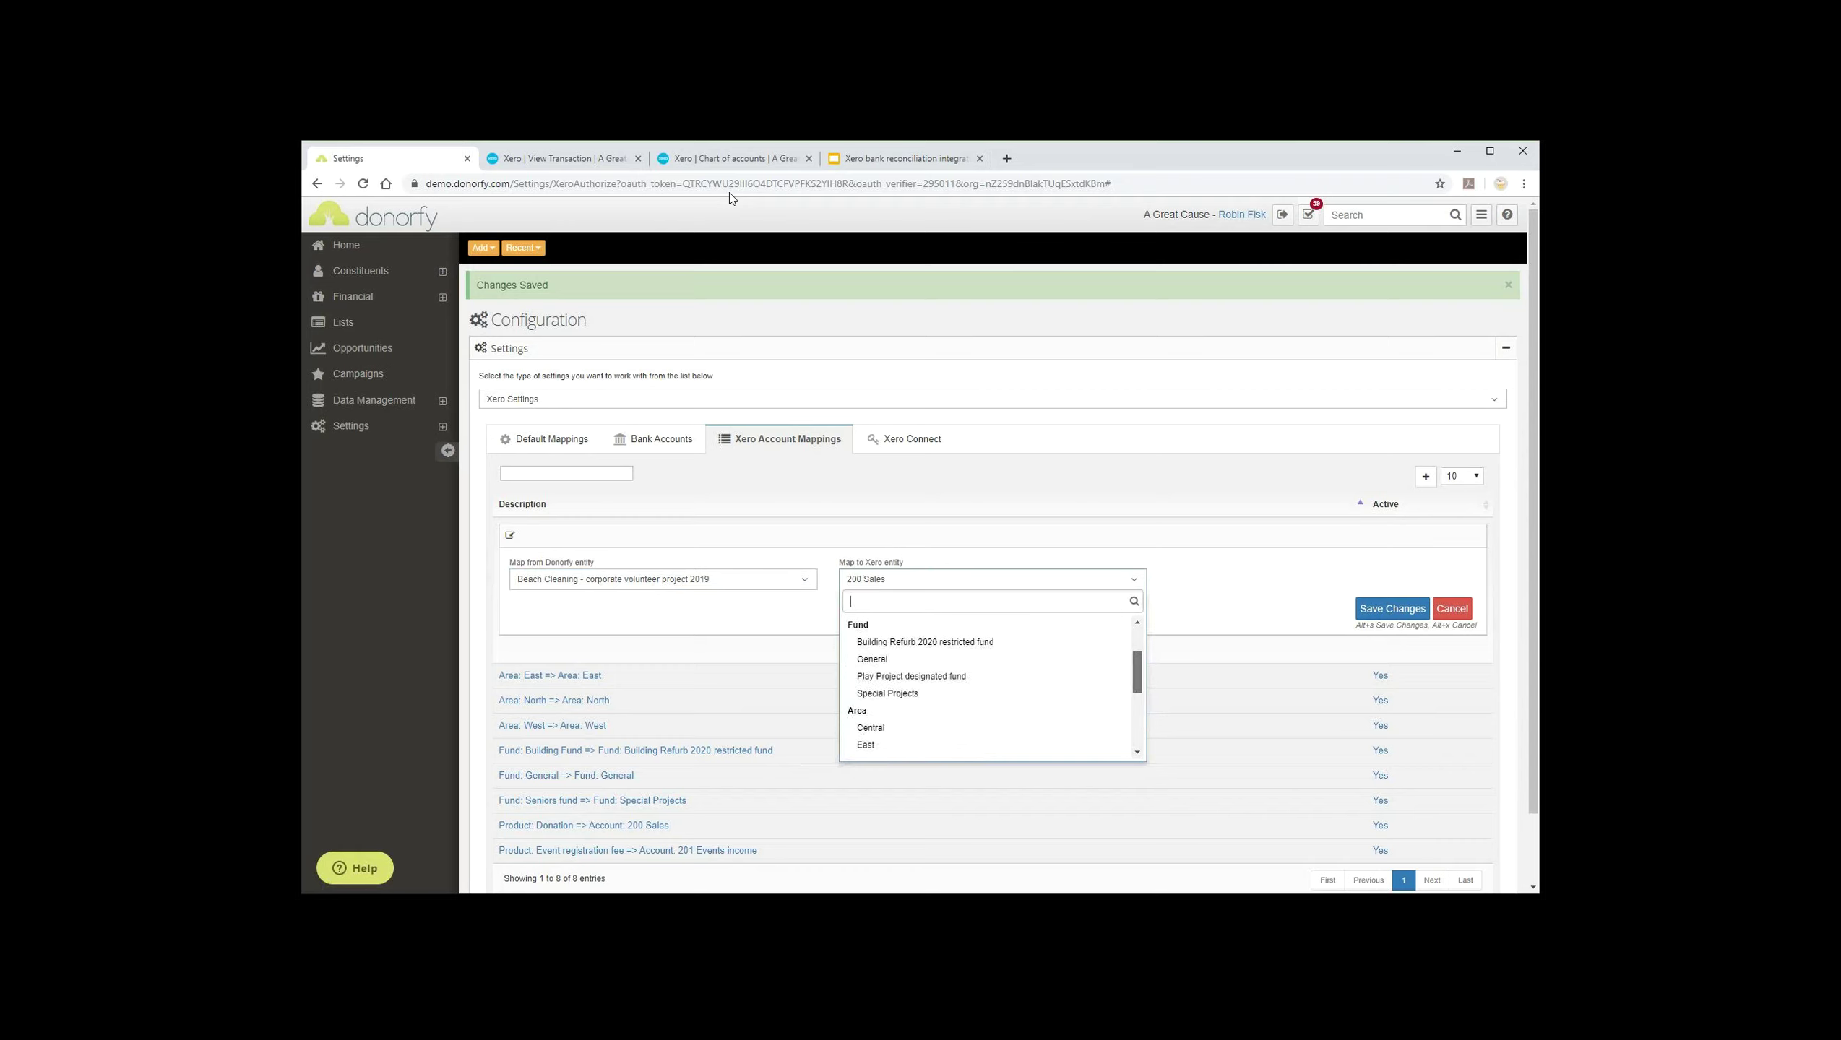
mouse_move(1137, 673)
mouse_down()
mouse_move(1136, 727)
mouse_move(1136, 649)
mouse_up()
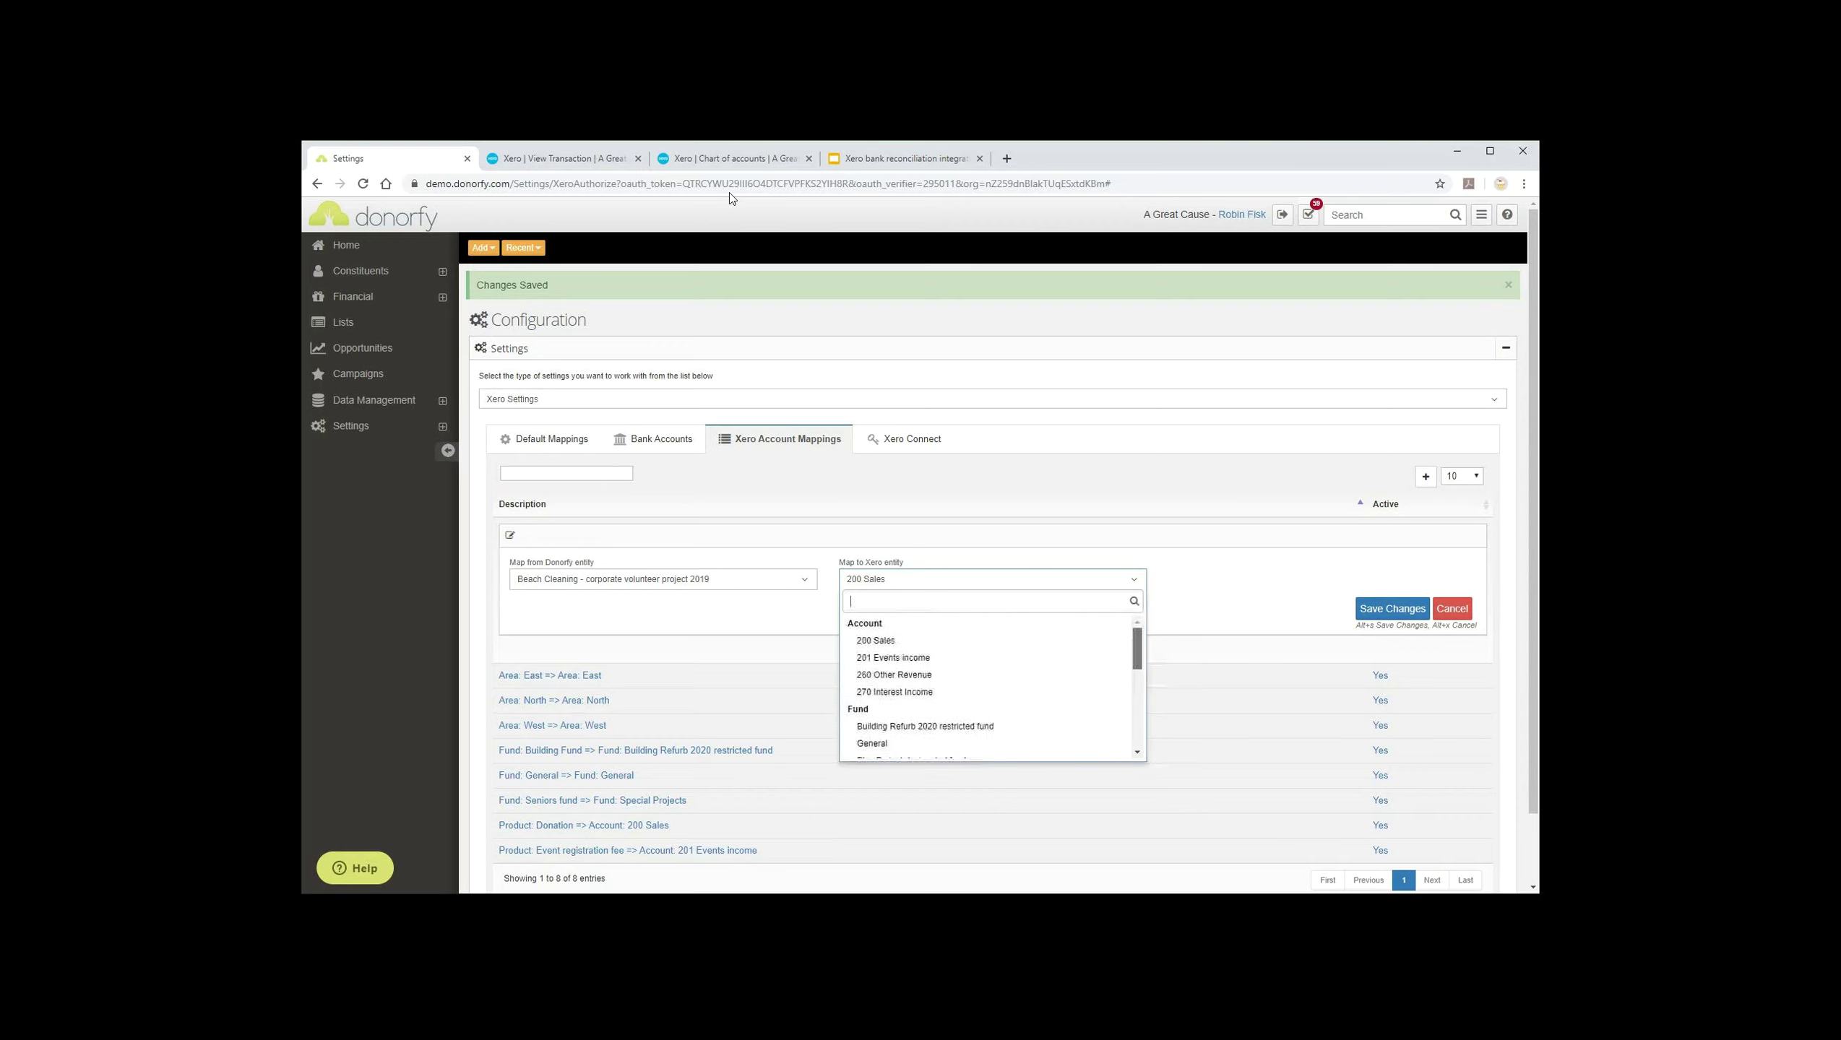
key(Escape)
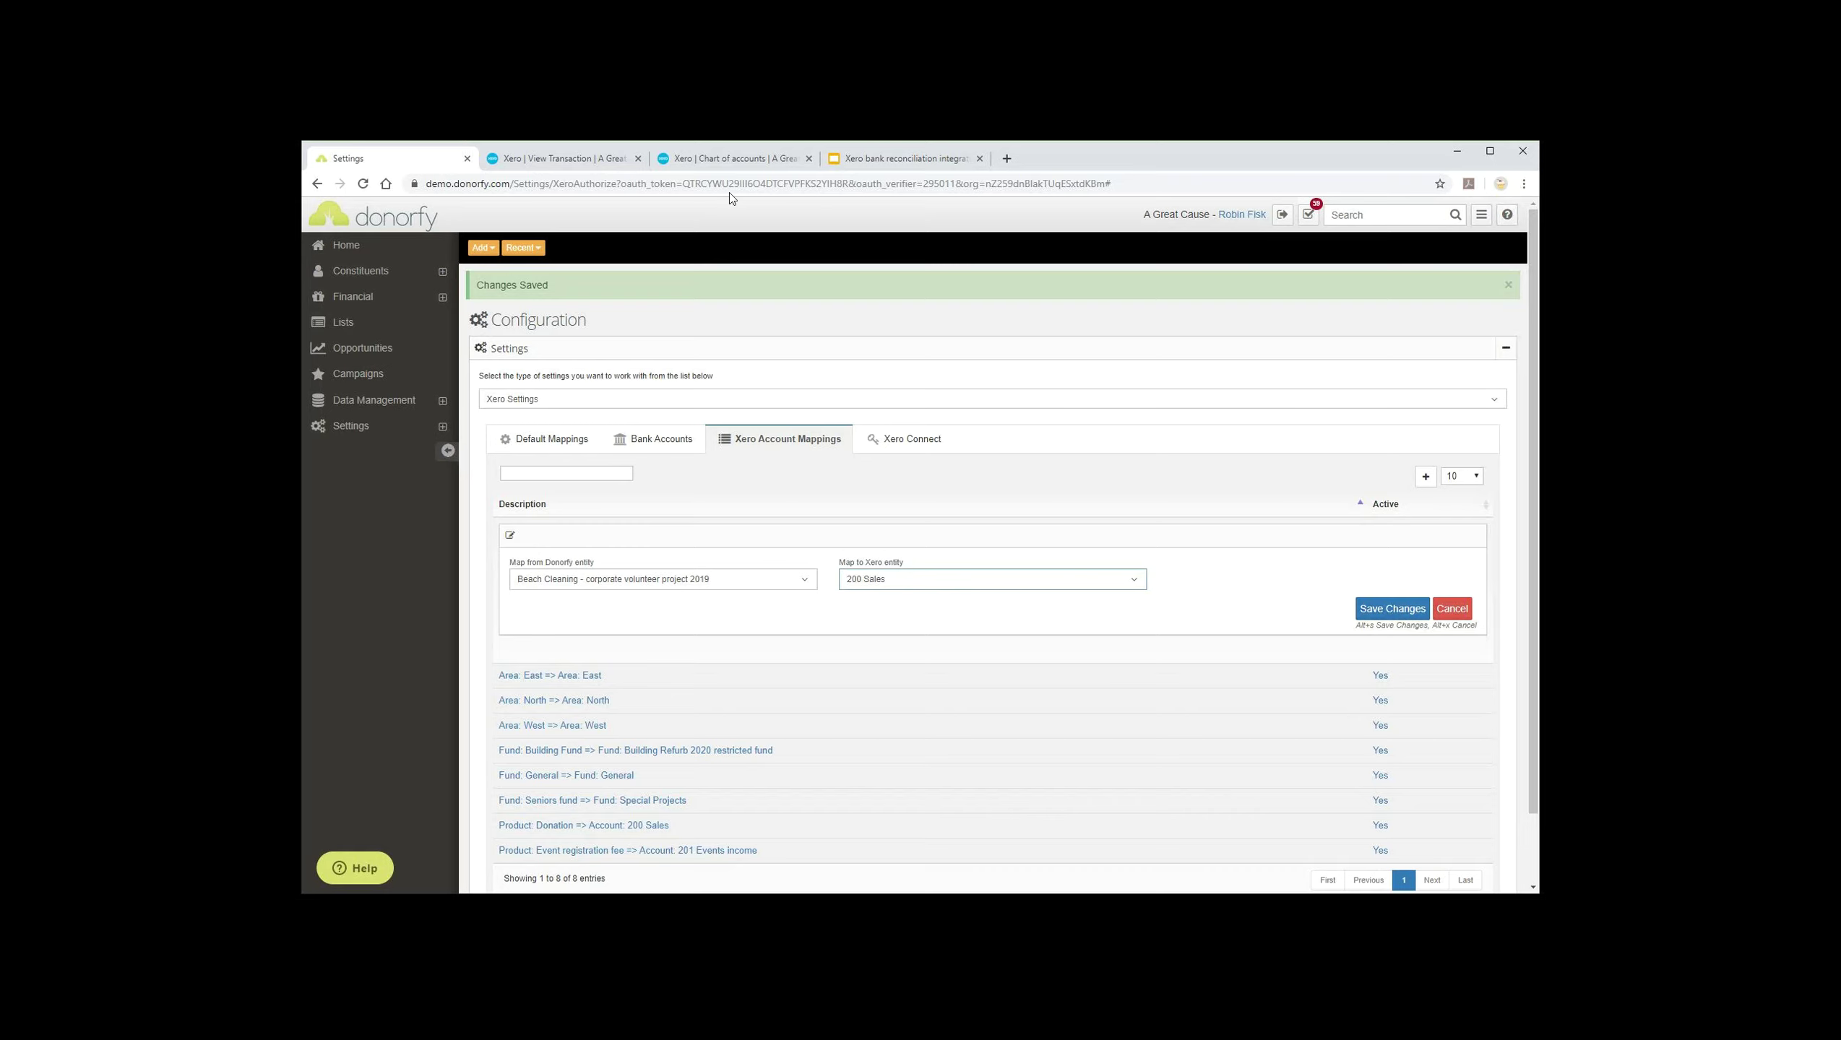
key(alt+s)
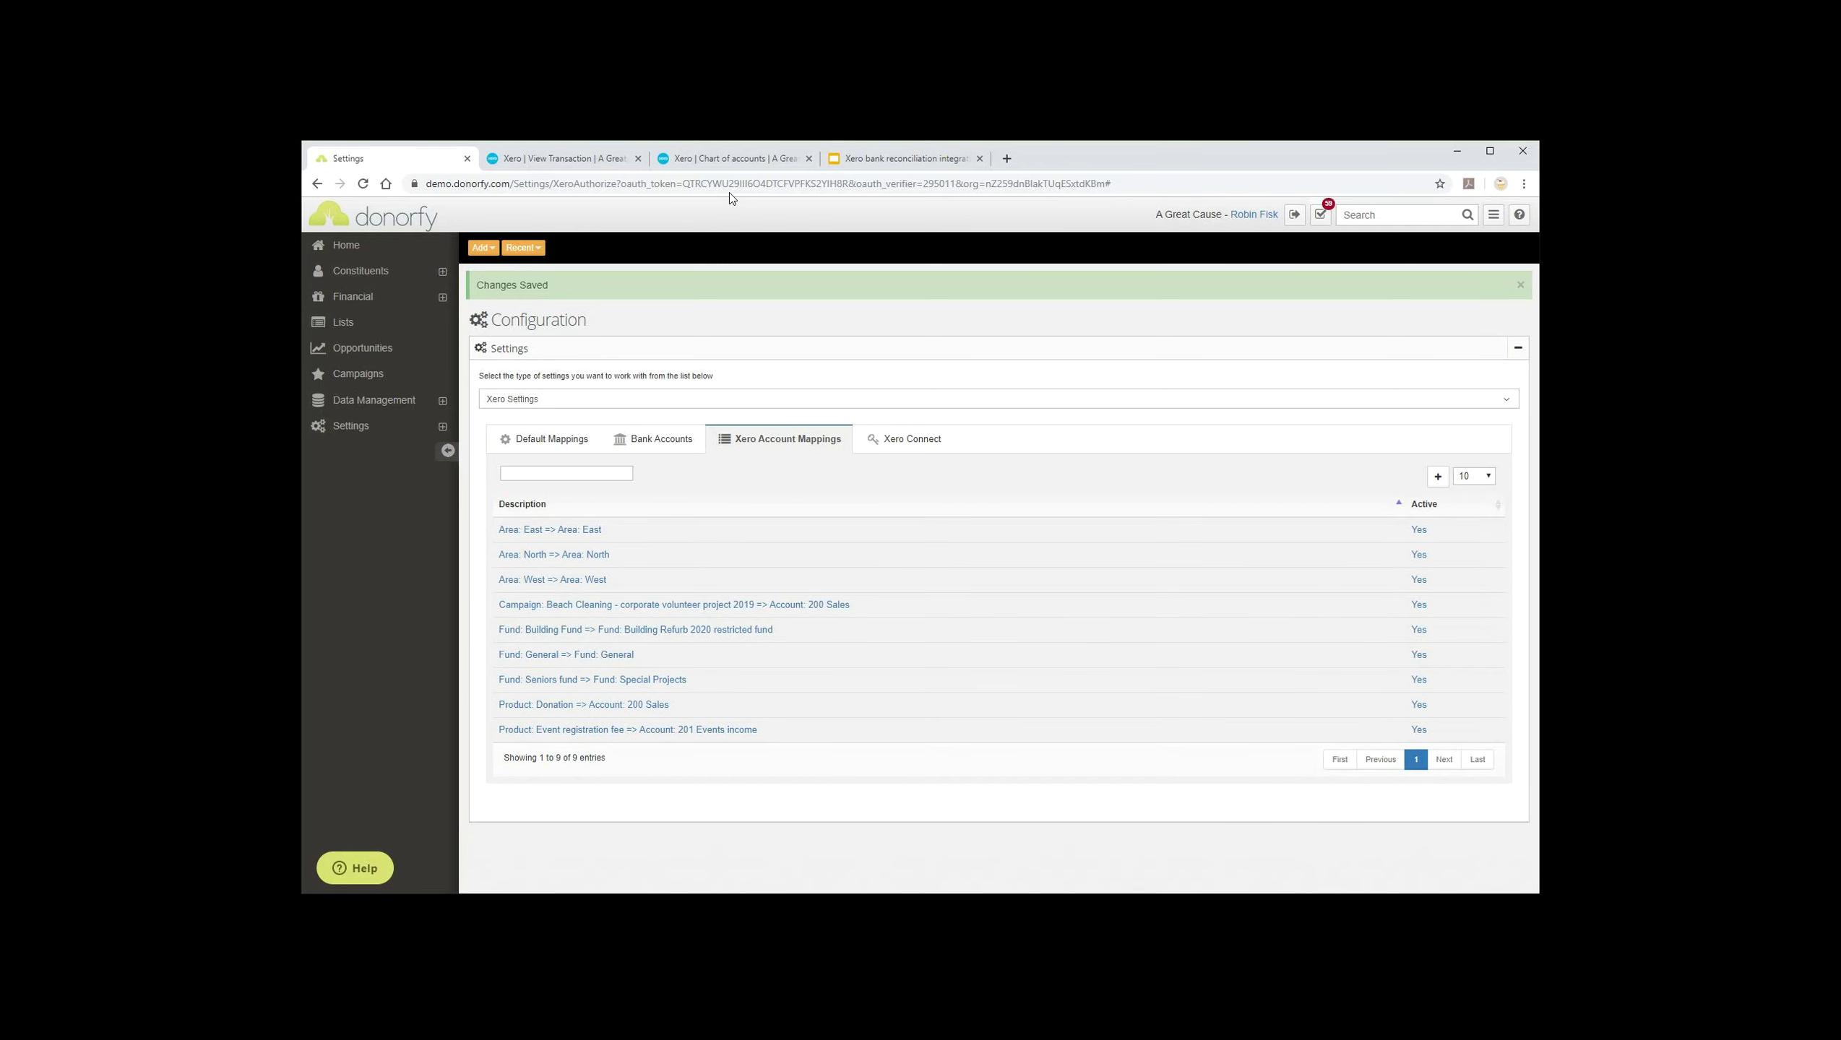
Step: Switch to Xero and examine the A Great Cause dashboard and its organisation options
key(ctrl+4)
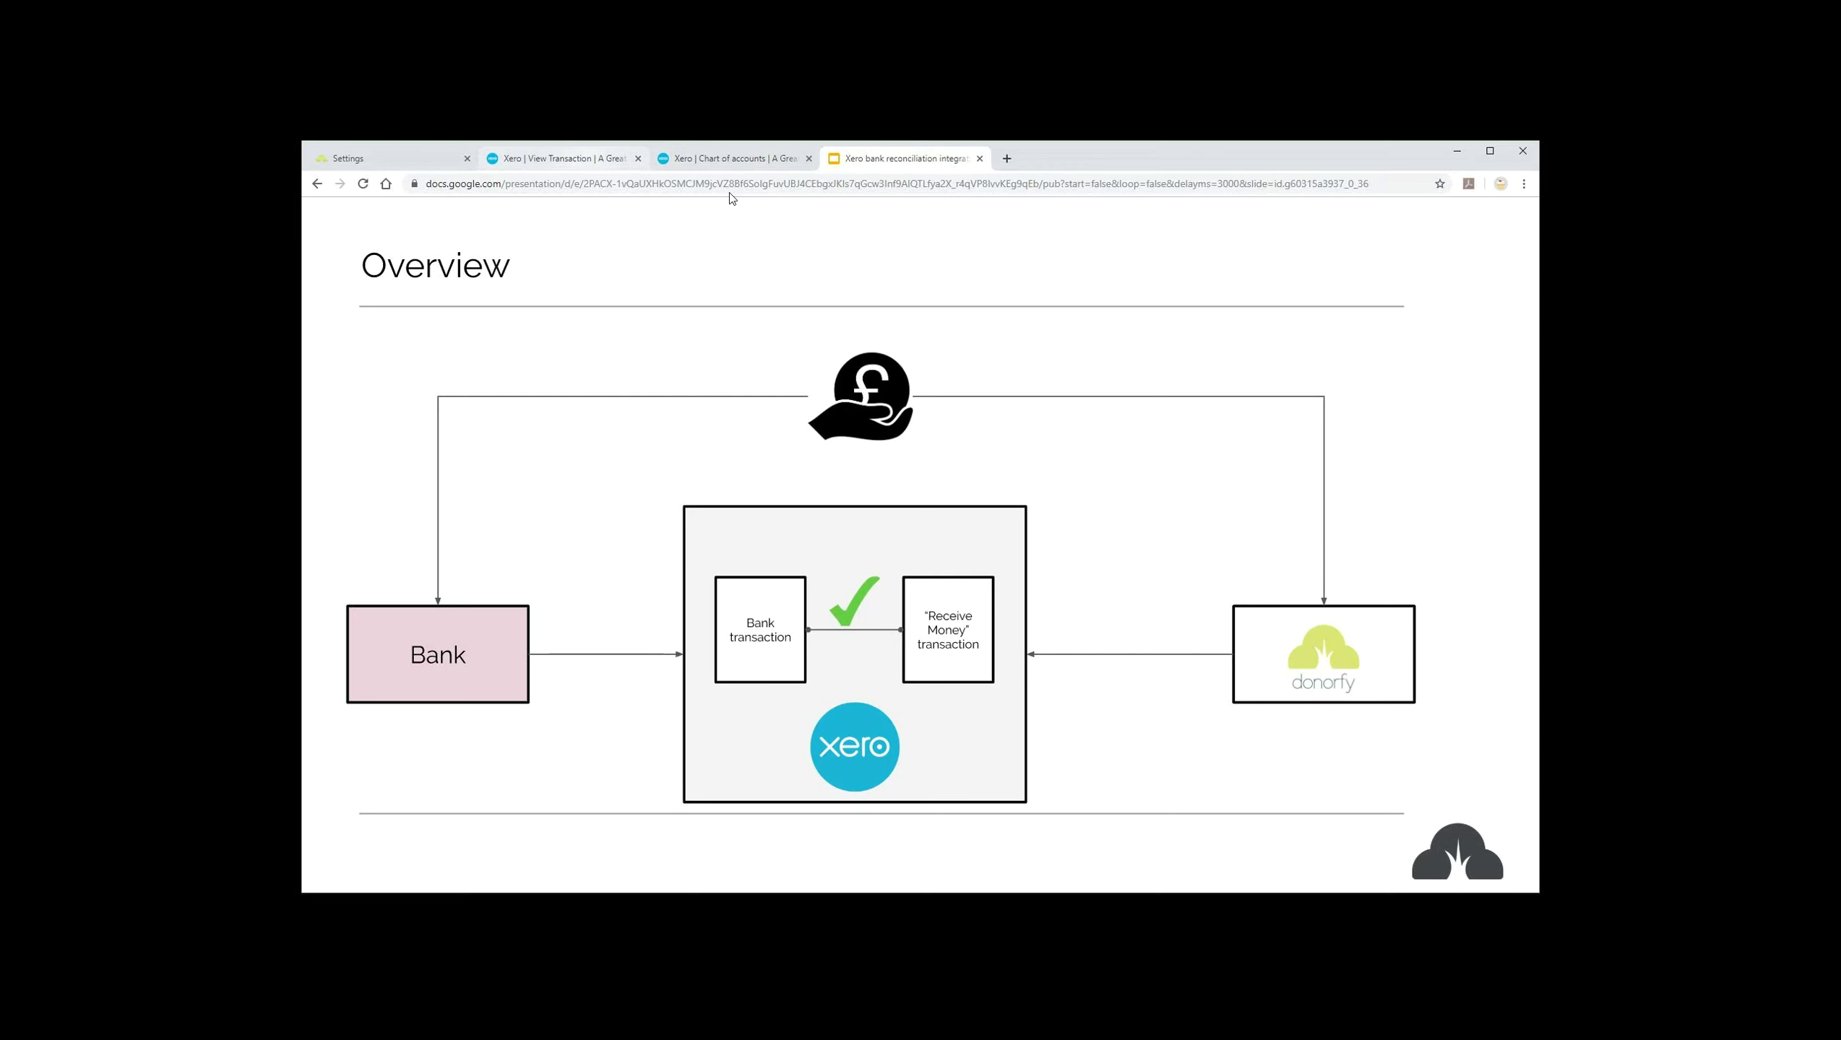
key(ctrl+2)
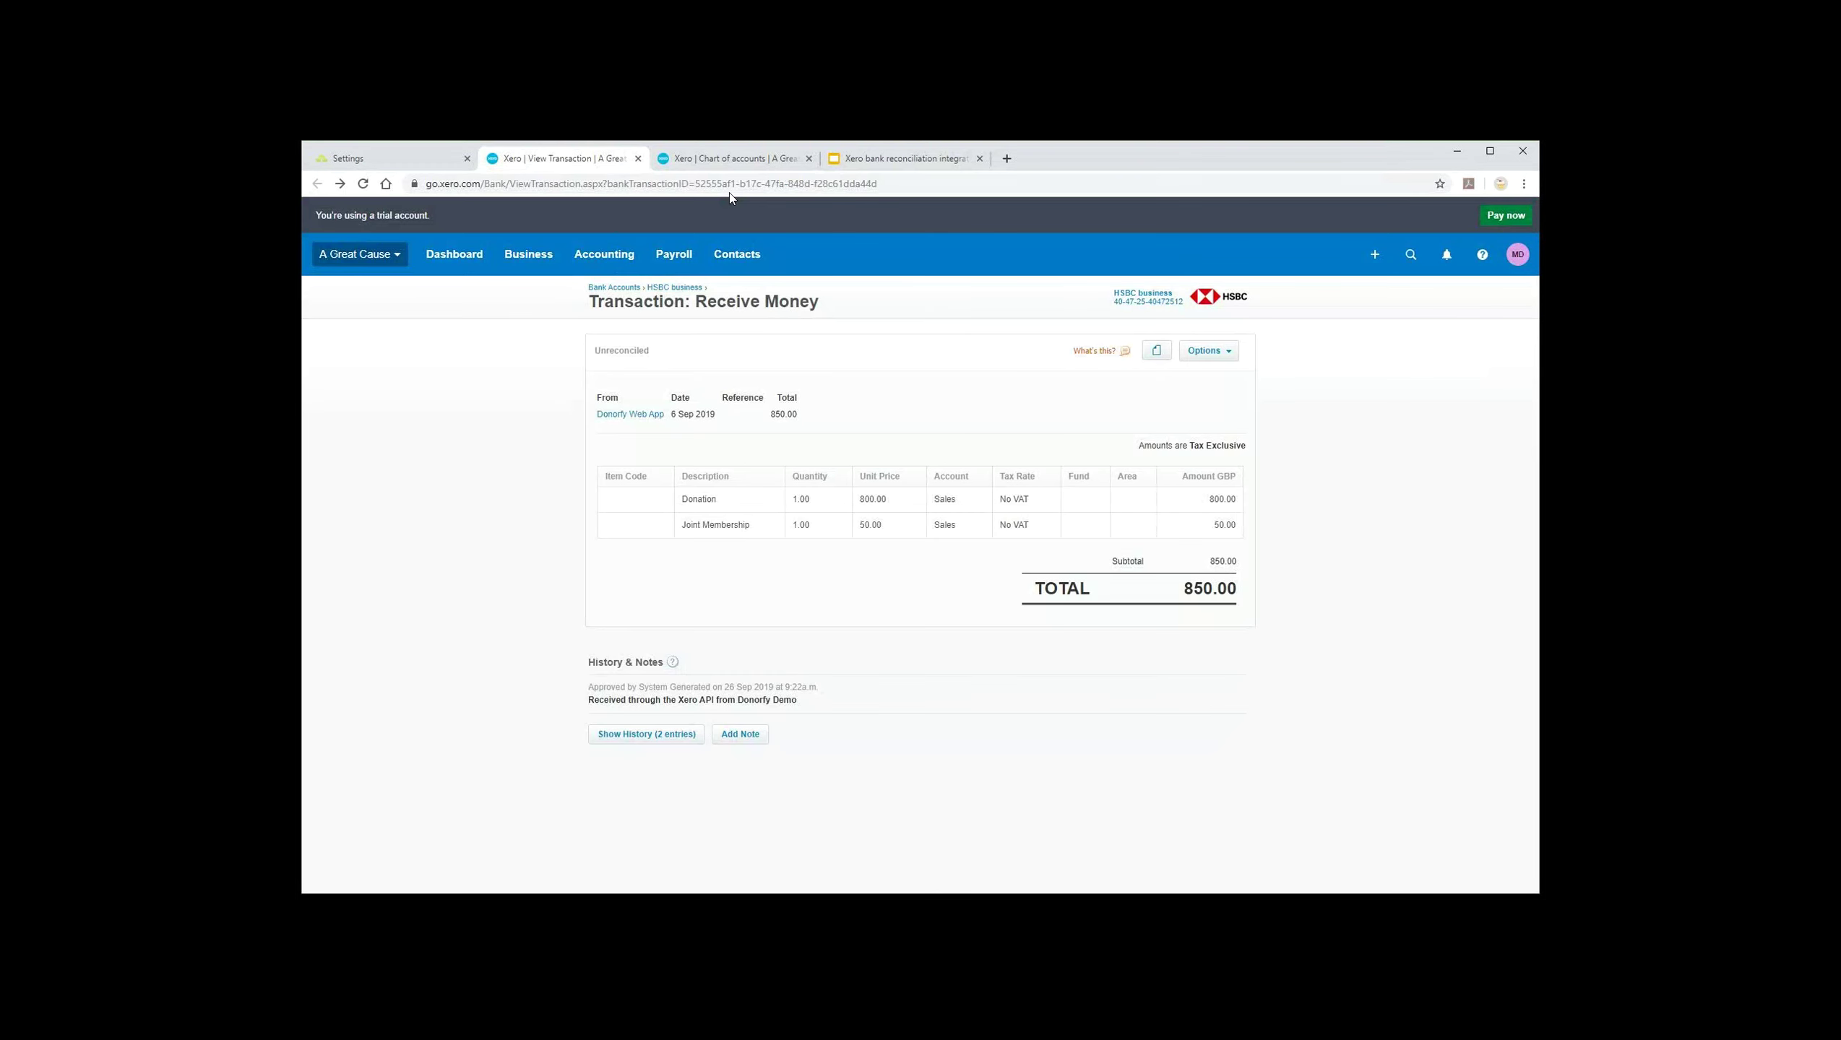
click(454, 254)
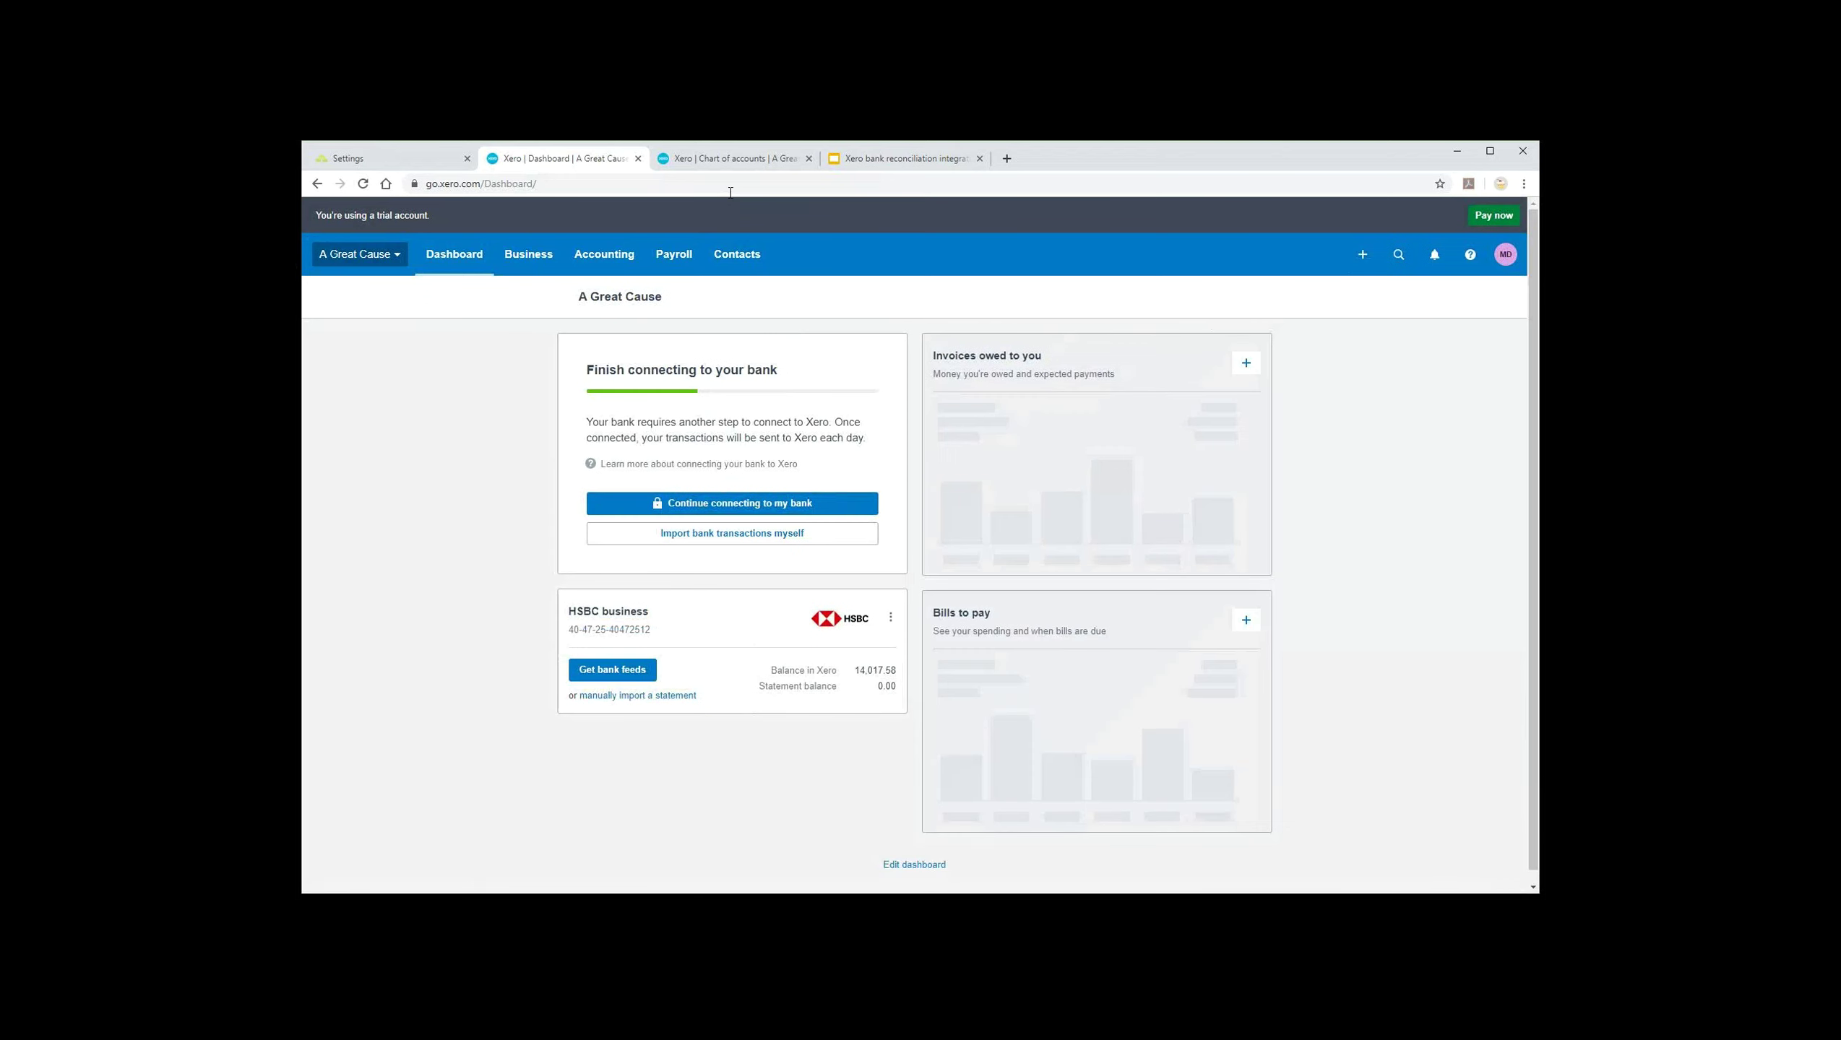
click(360, 254)
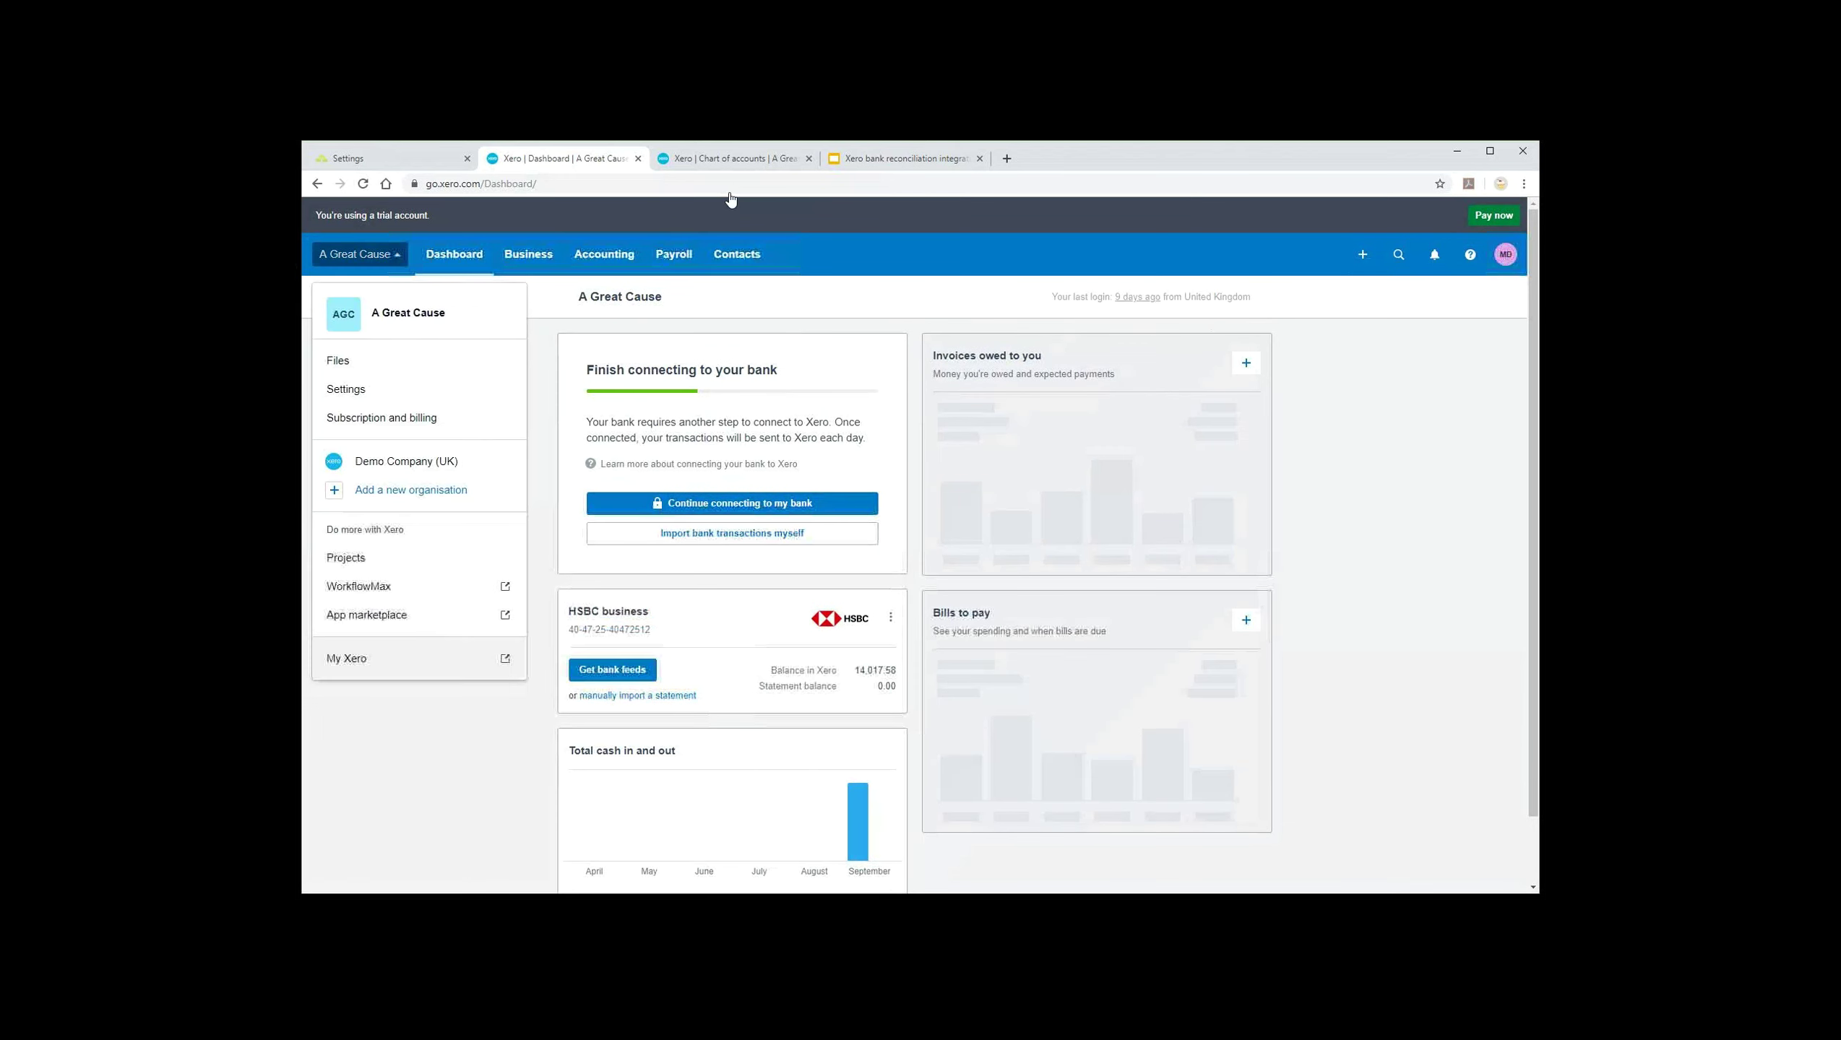
click(360, 254)
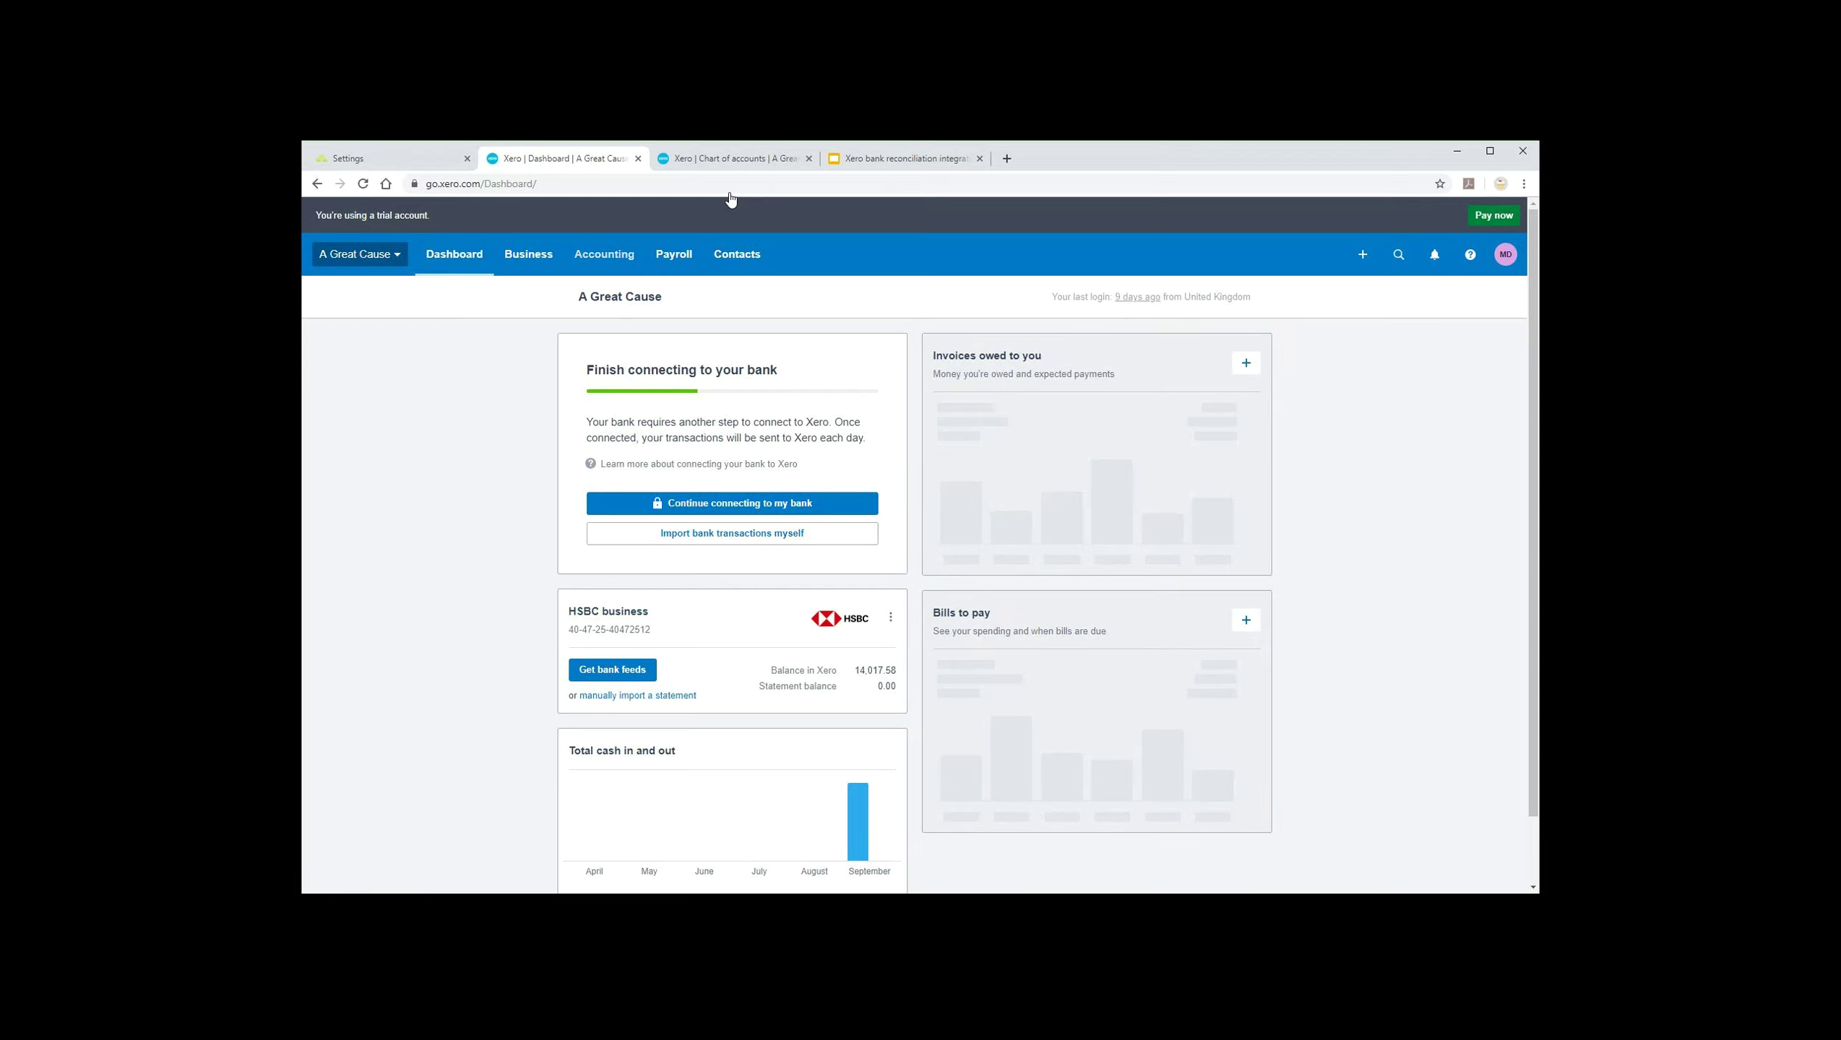
Step: Open Xero's chart of accounts and examine the code and name of the Events income account
click(604, 254)
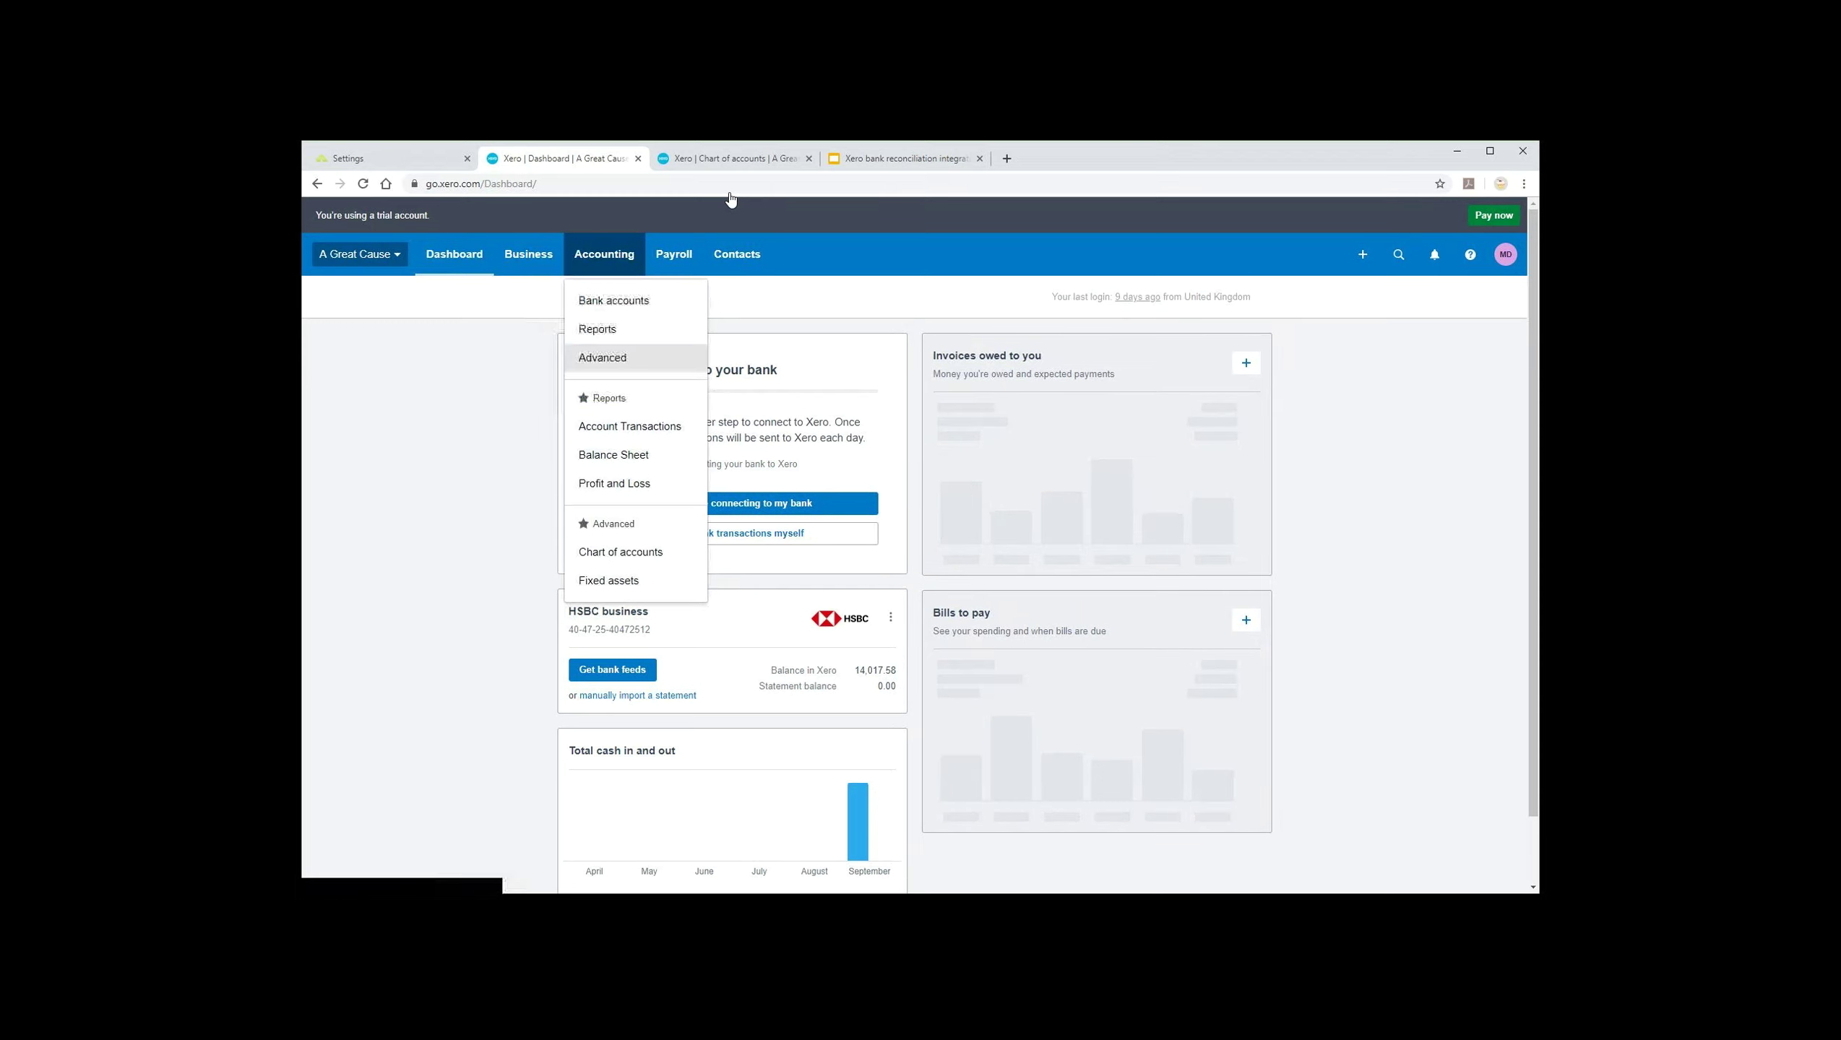
click(620, 552)
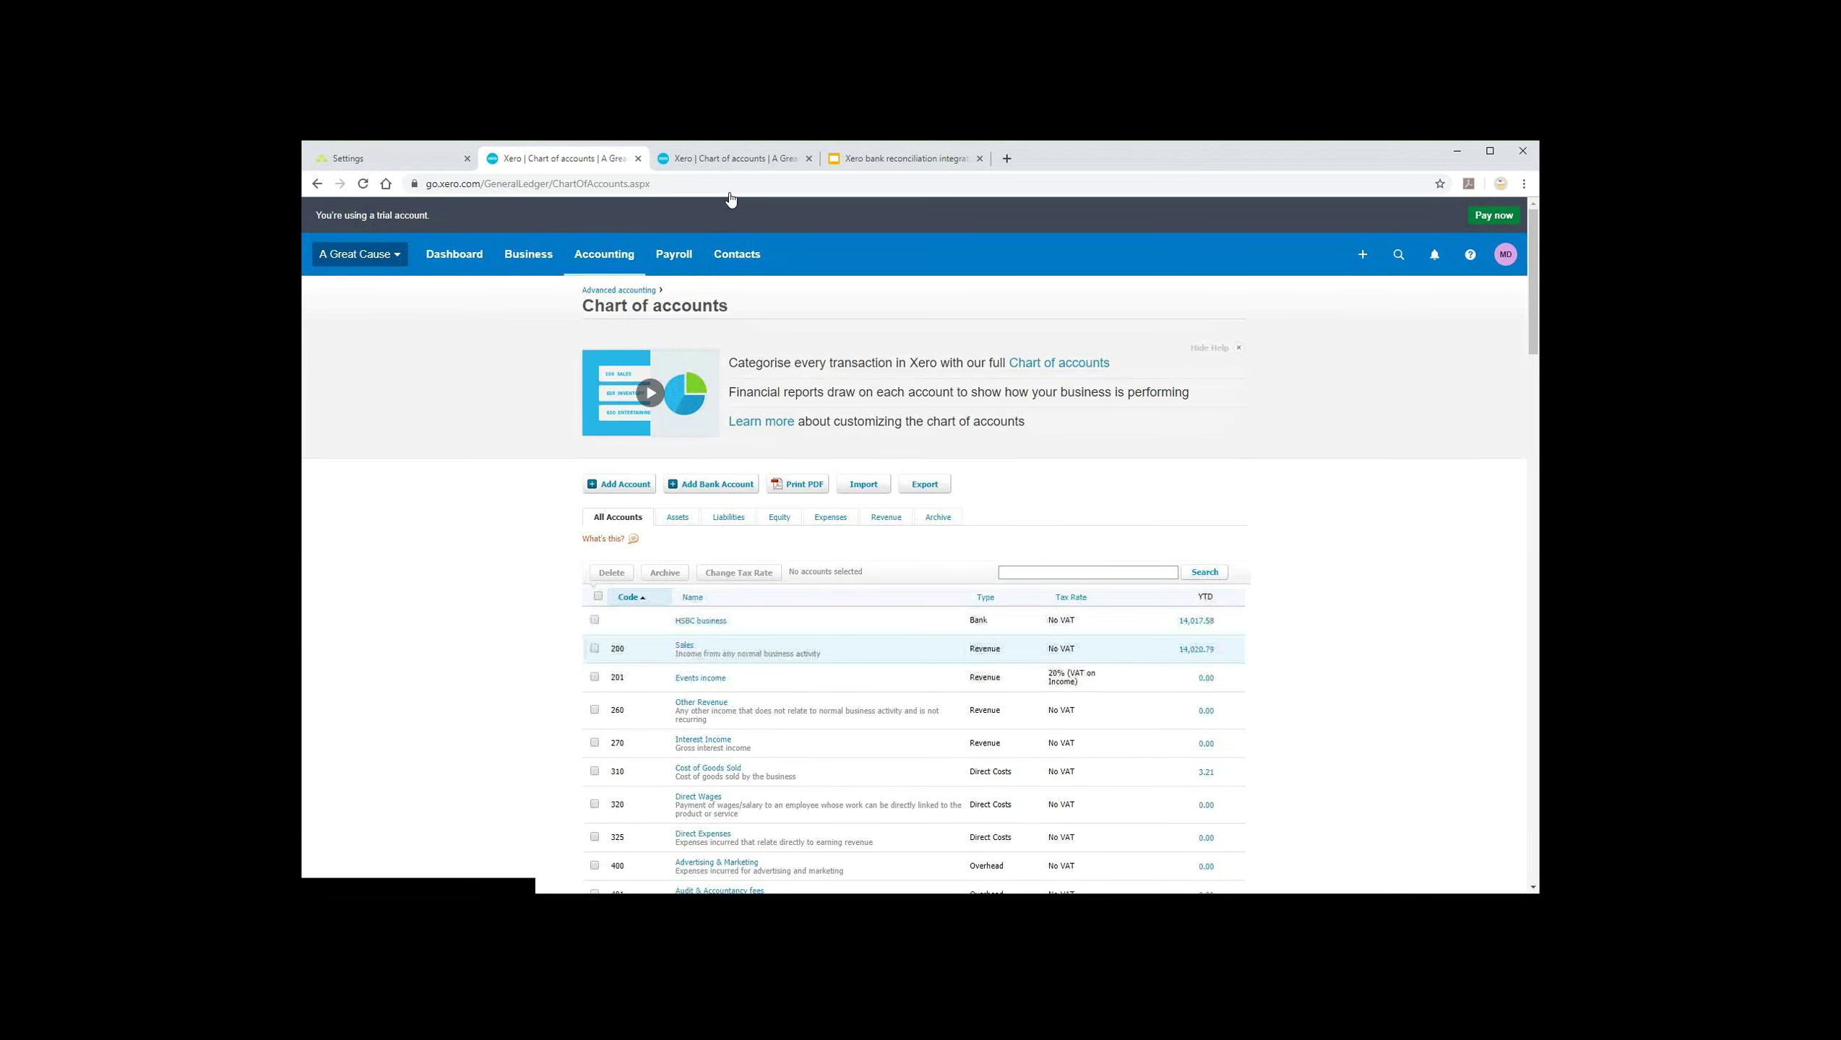
double_click(618, 678)
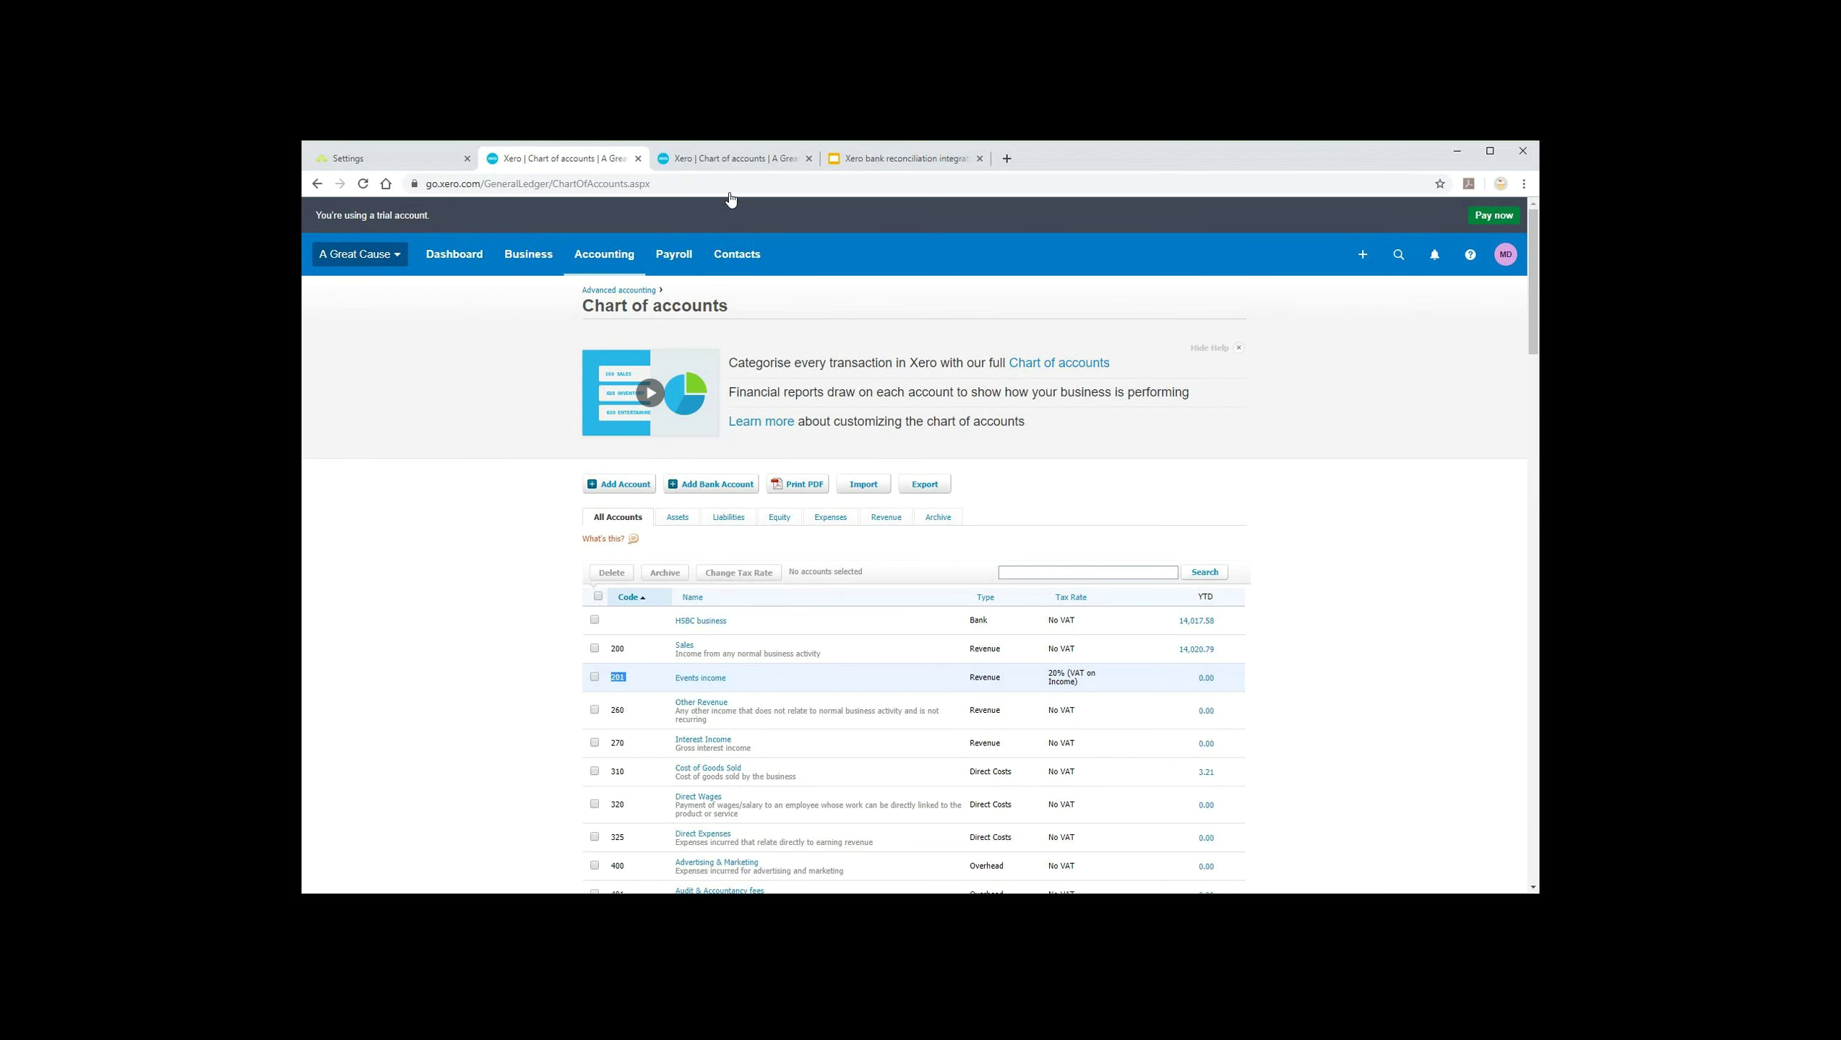
click(700, 678)
click(868, 705)
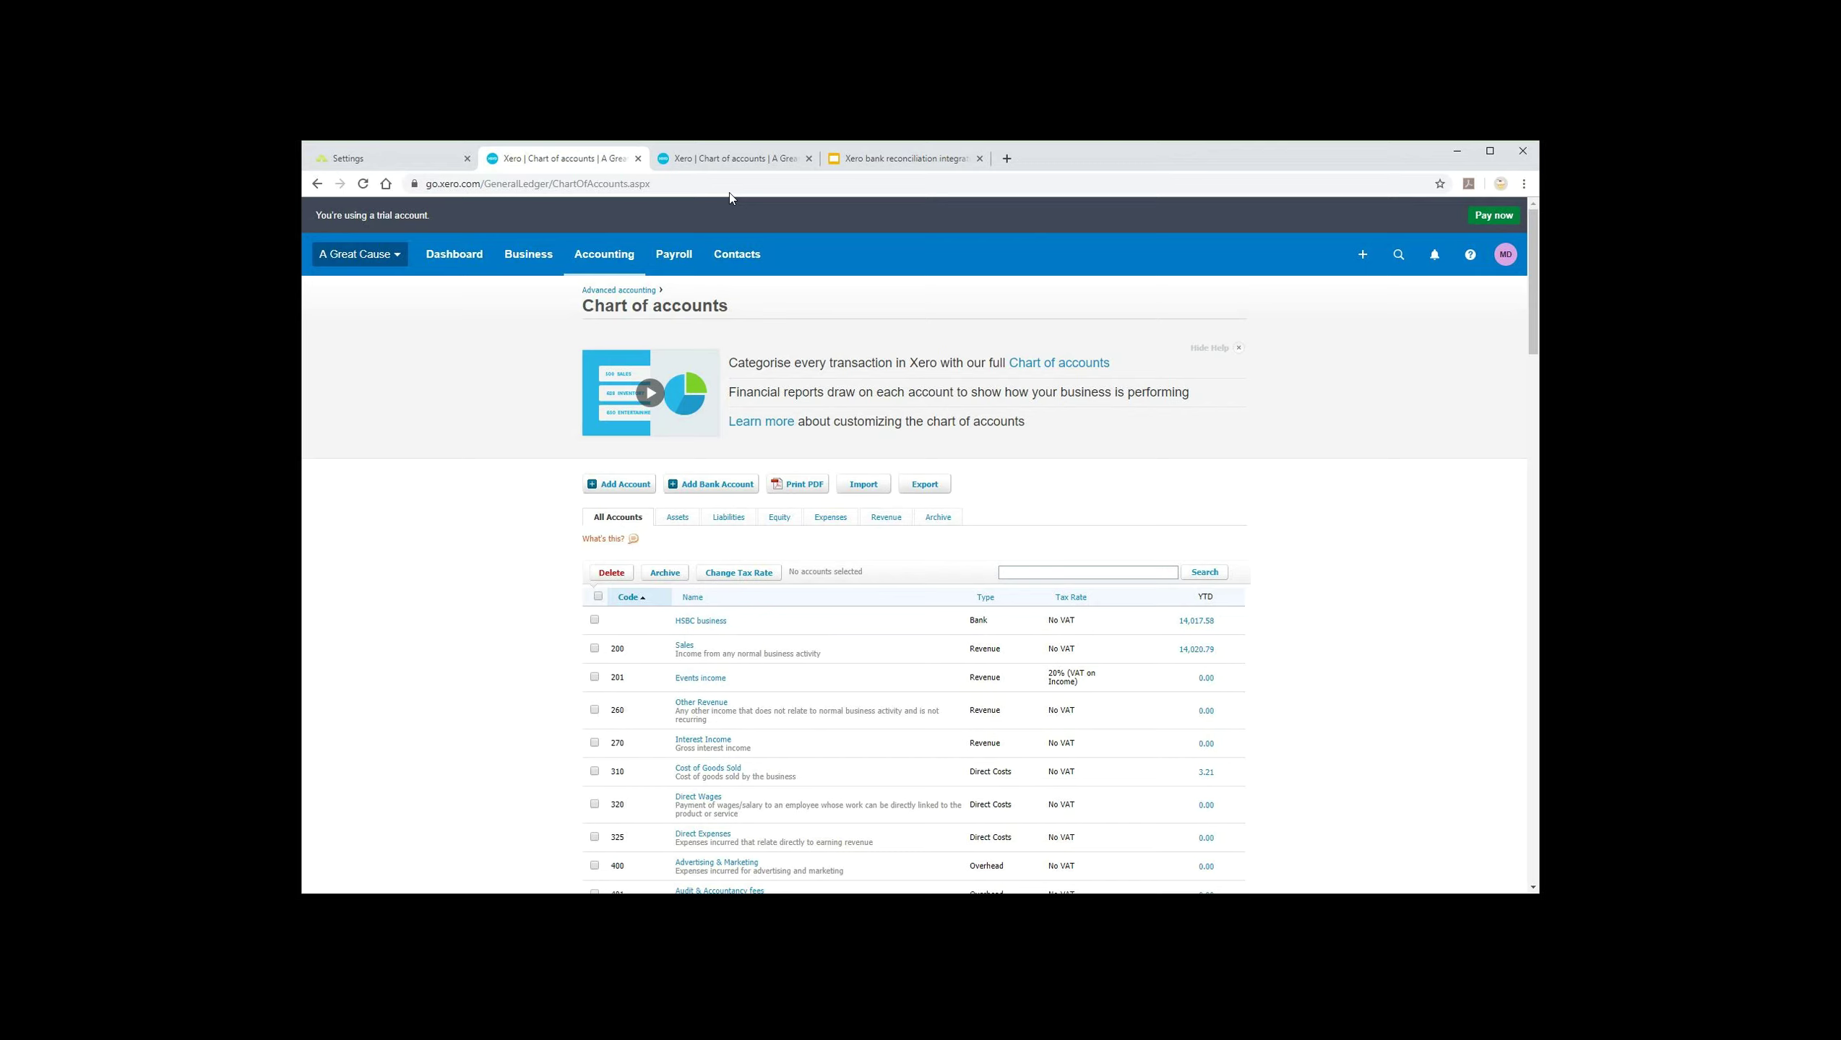
Step: Switch back to Donorfy and open the financial page for sending transactions to Xero, checking the option for all unsent transactions
key(ctrl+4)
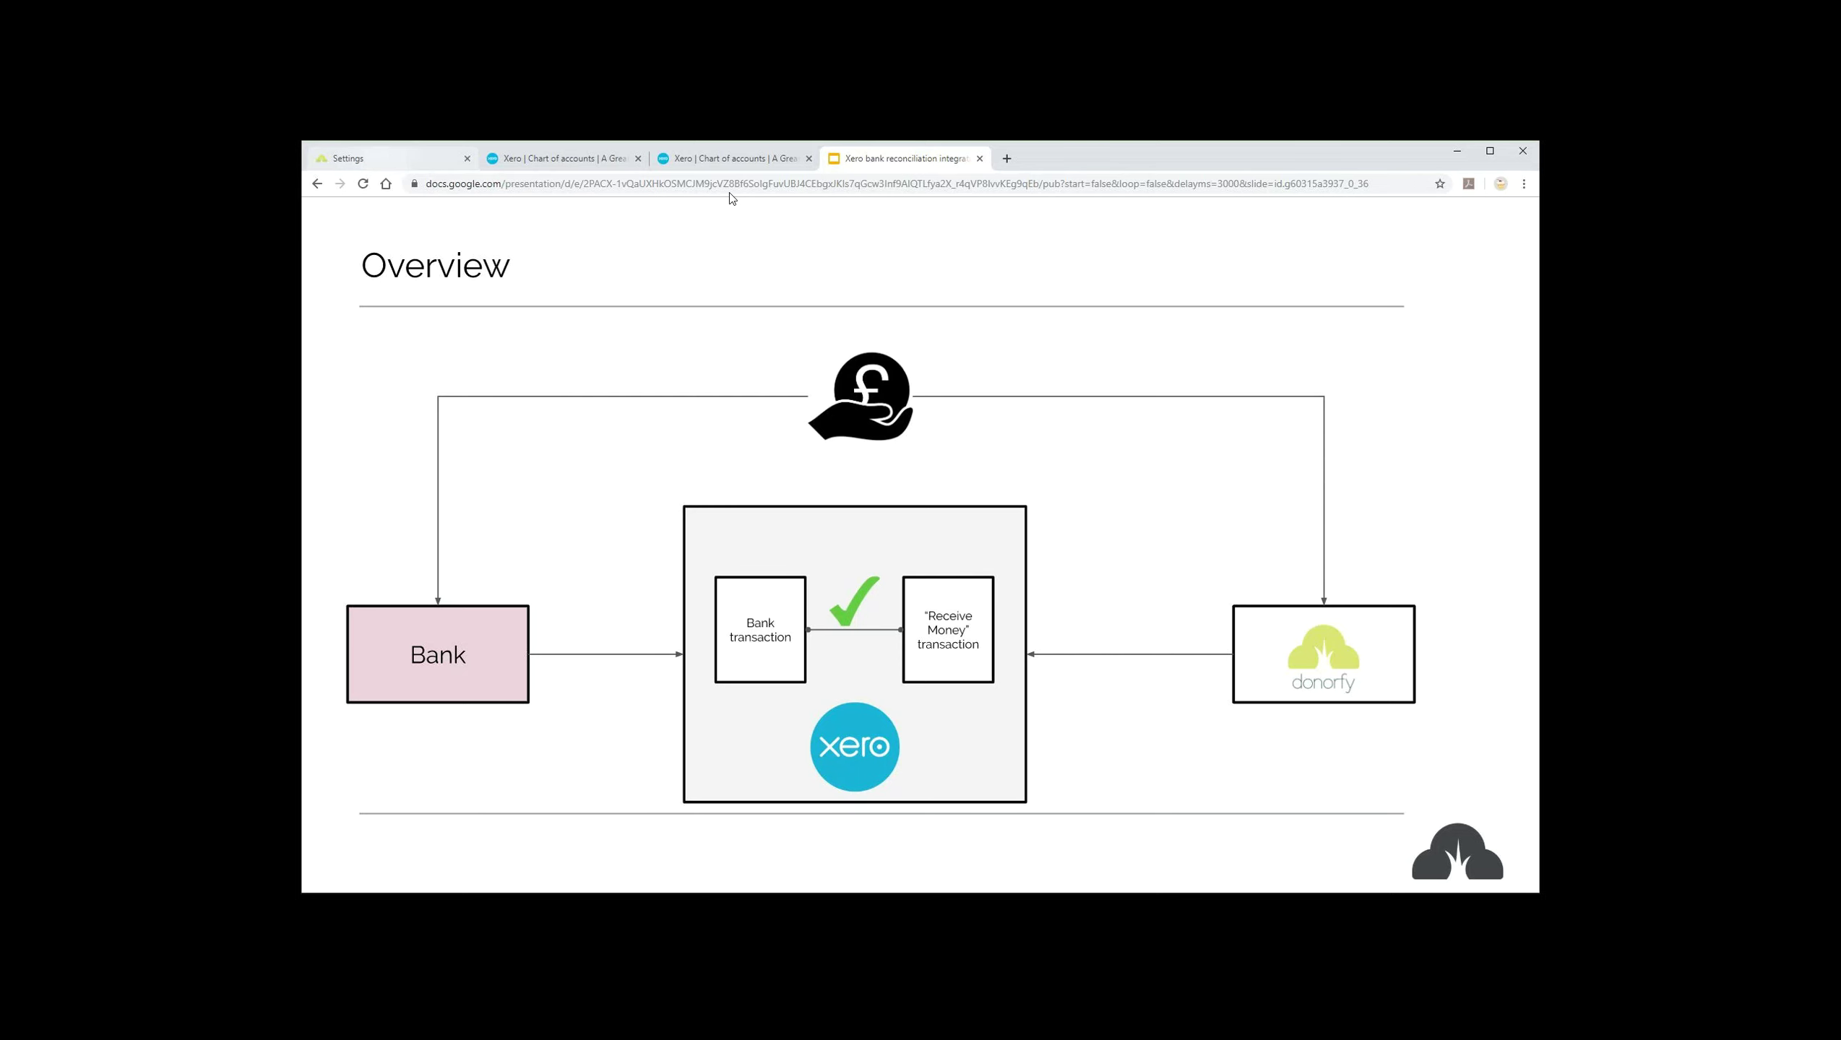
key(ctrl+1)
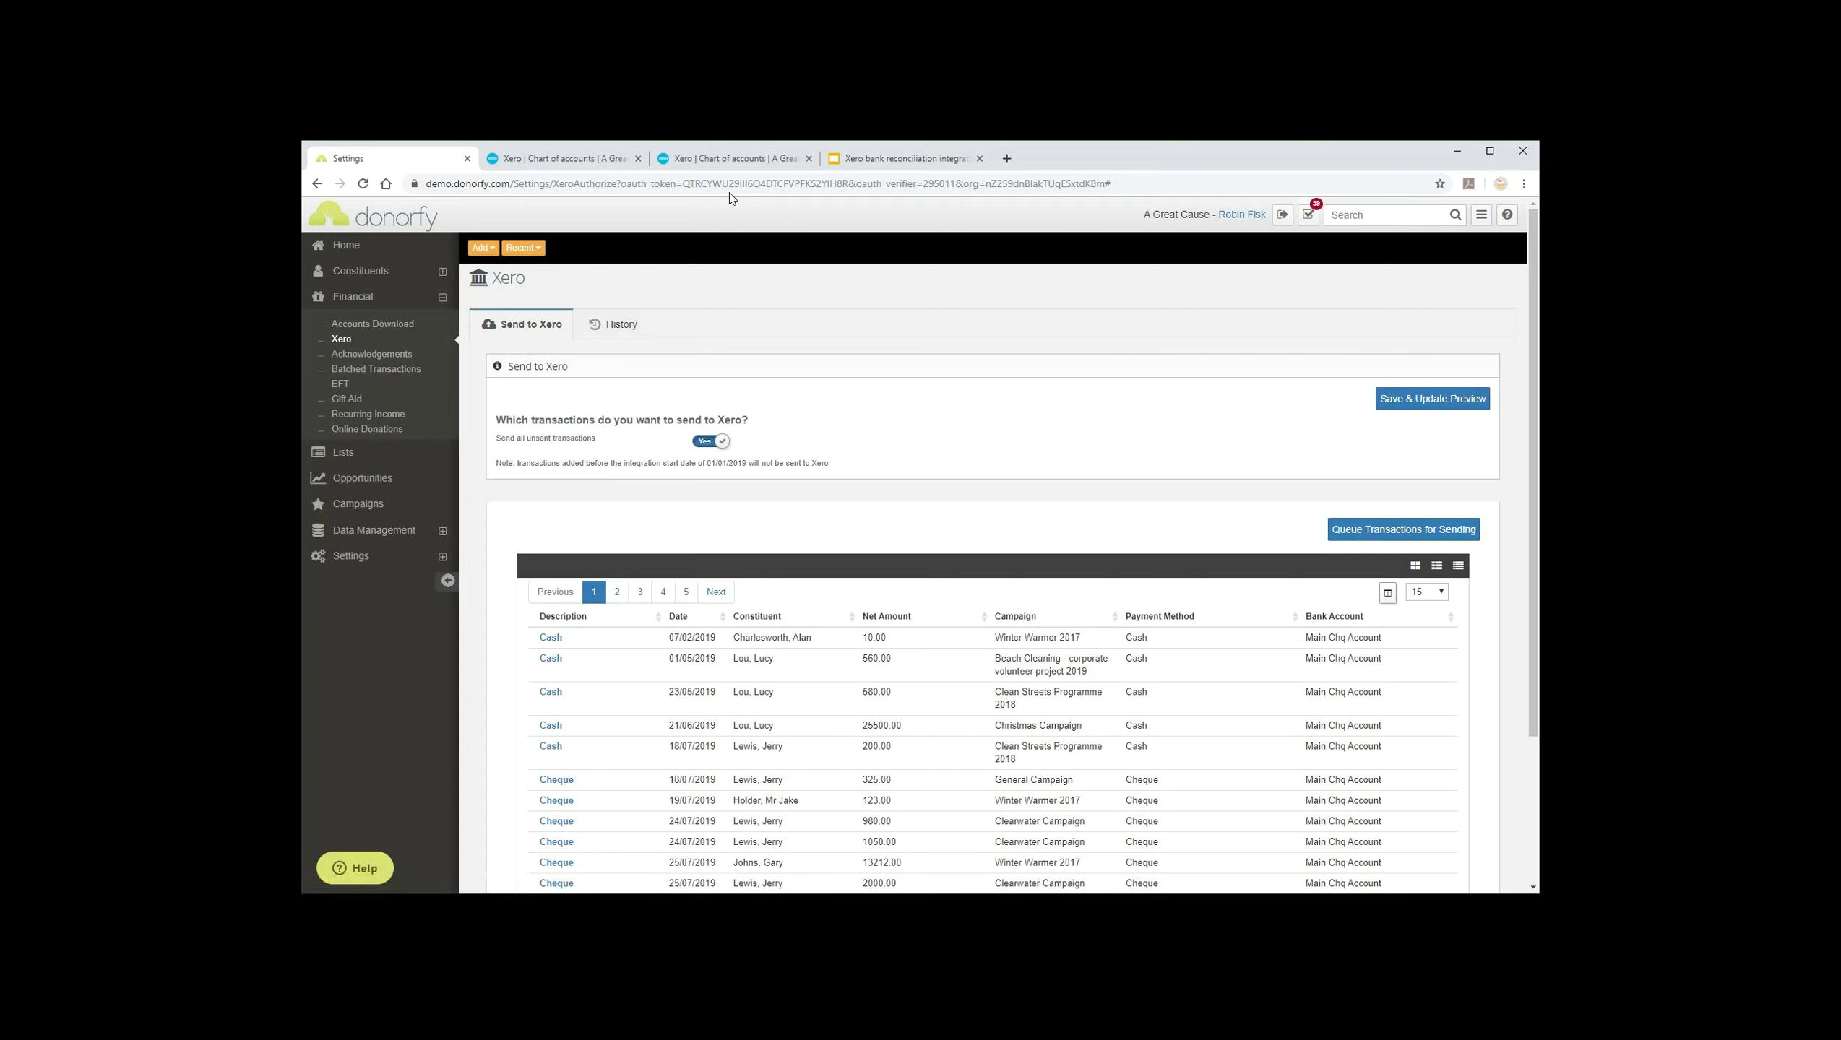
drag(496, 438, 595, 439)
click(731, 198)
Step: Turn off sending all unsent transactions to view the date range fields, and turn it back on
click(711, 441)
key(Tab)
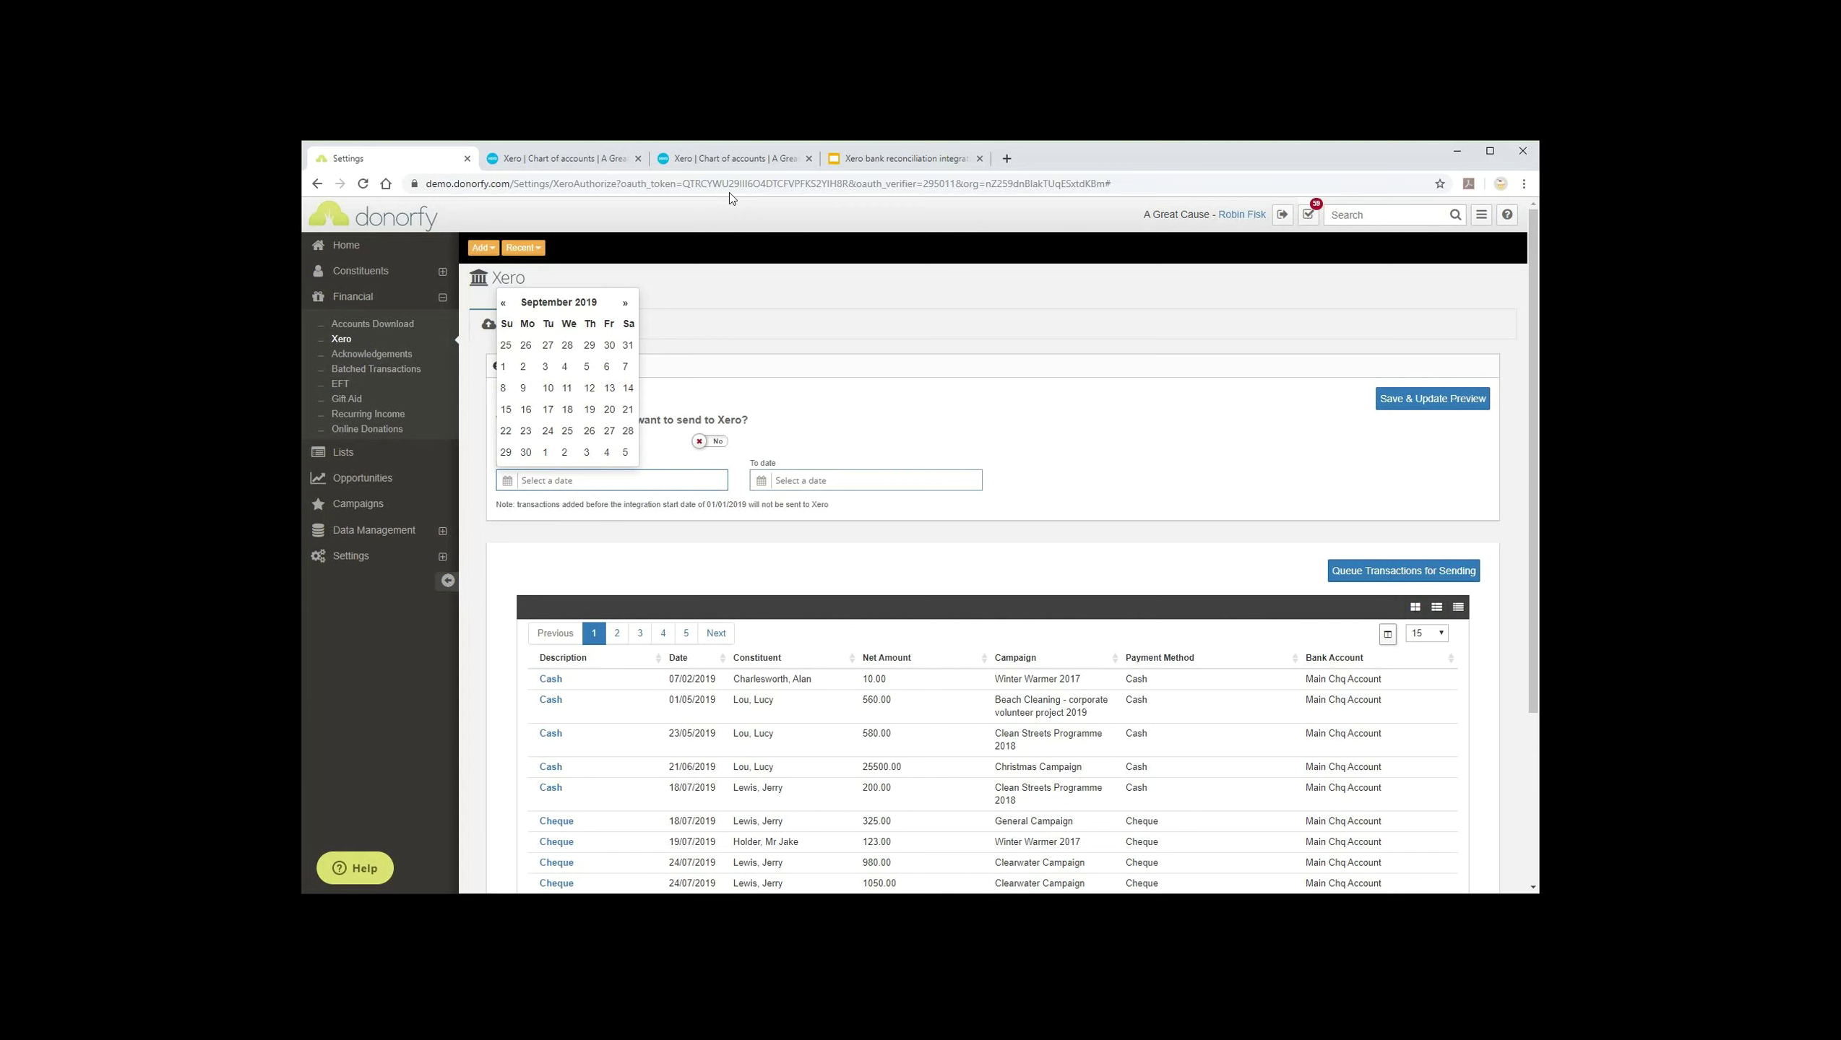
key(Escape)
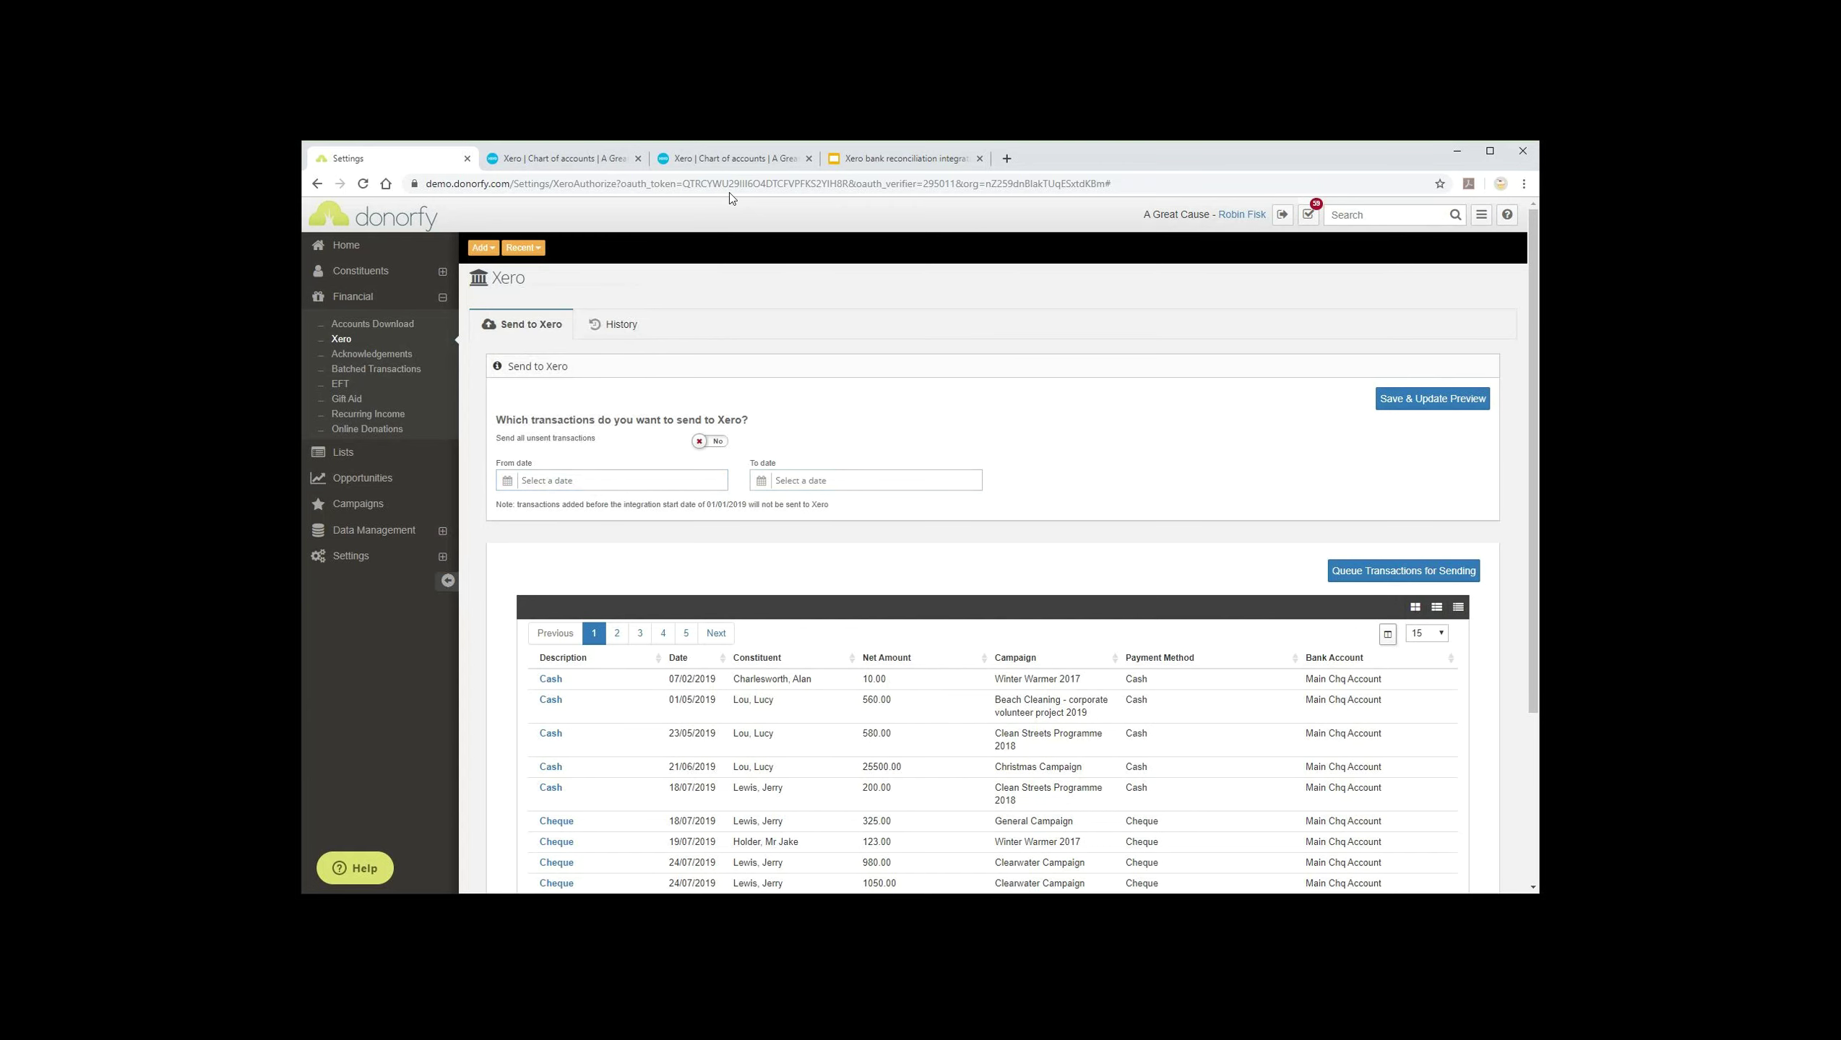
click(710, 441)
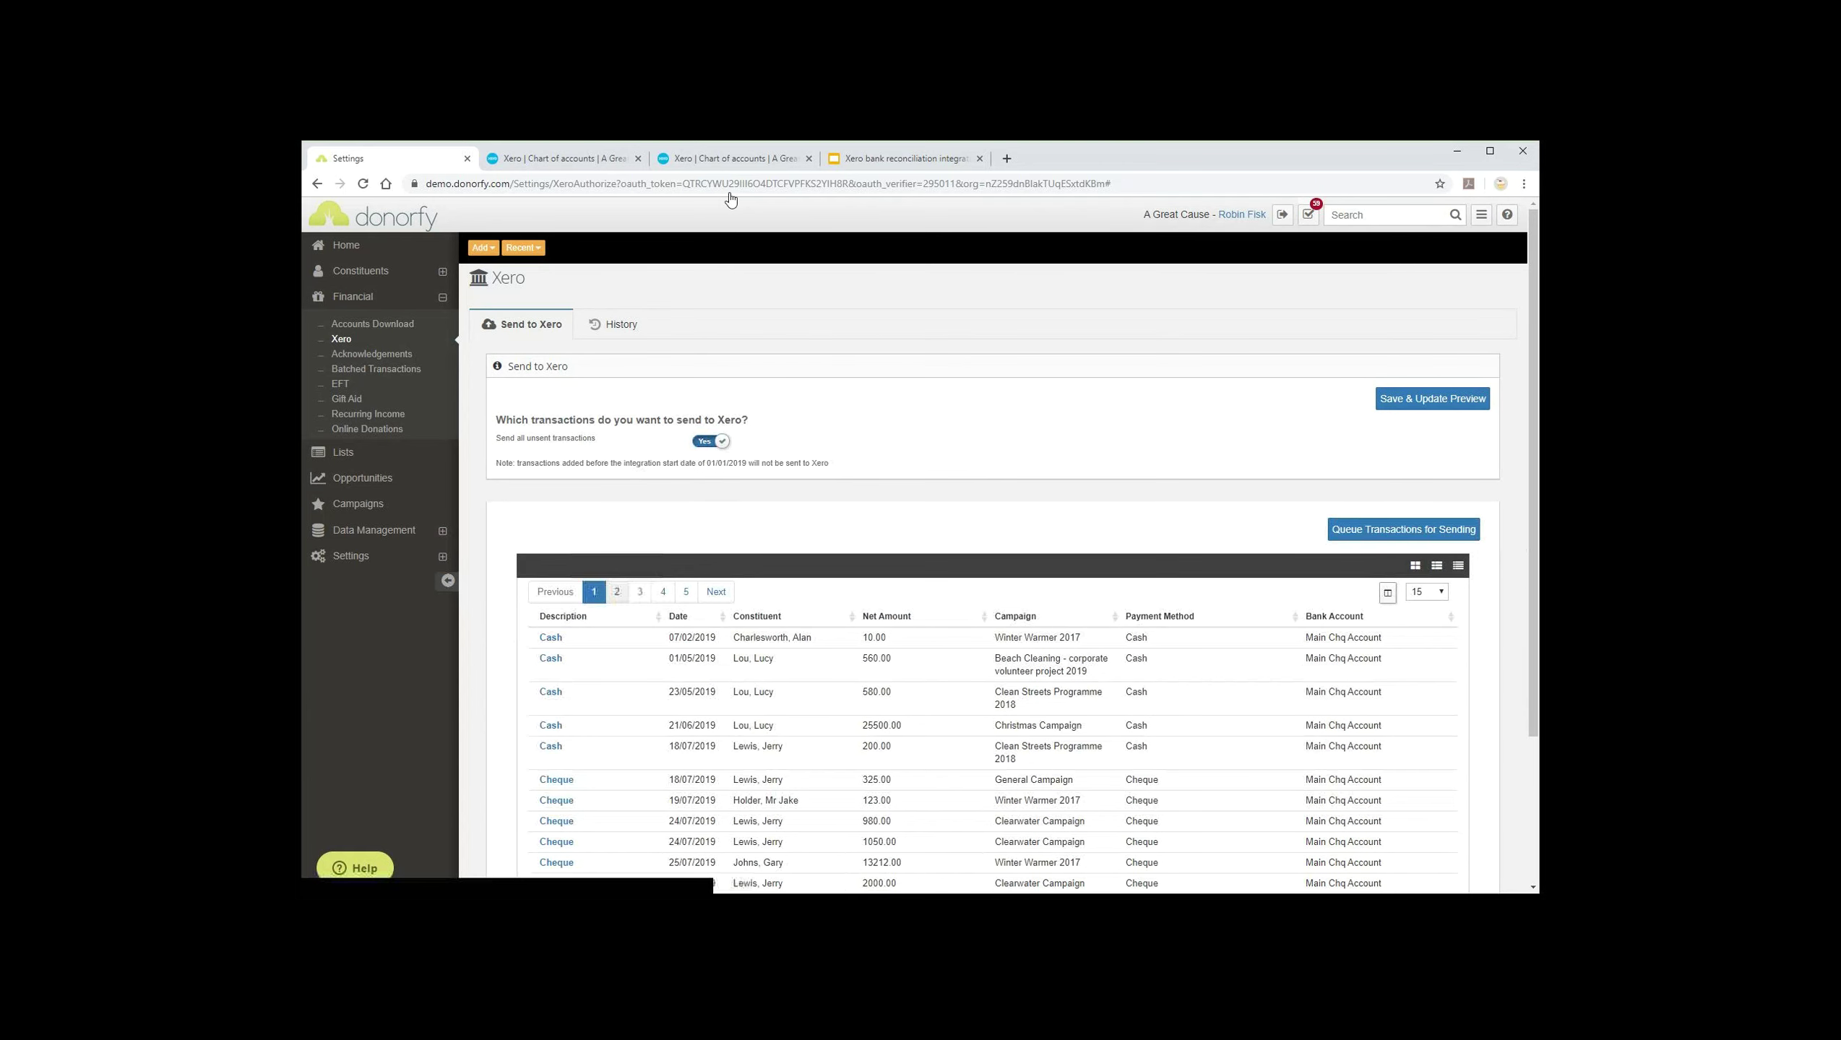
Step: Check the preview list of unsent transactions and queue them for sending to Xero
scroll(731, 200, down, 3)
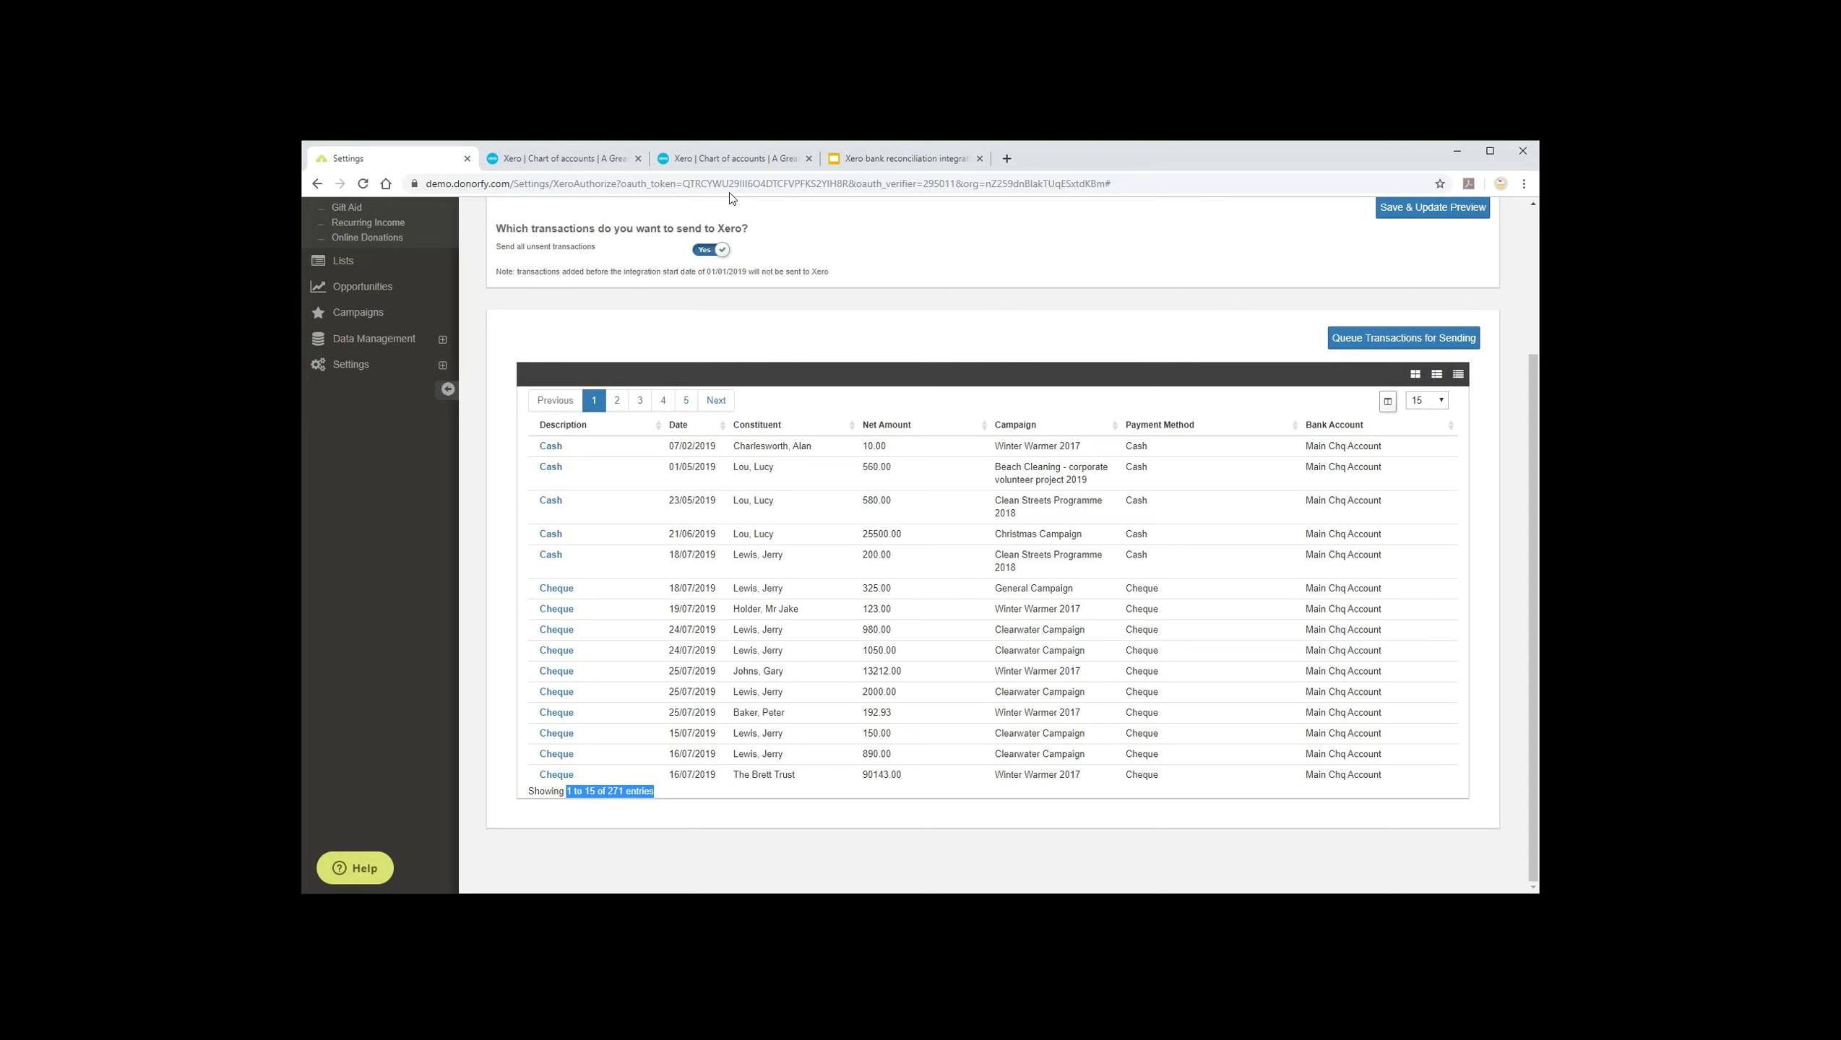
scroll(731, 198, up, 3)
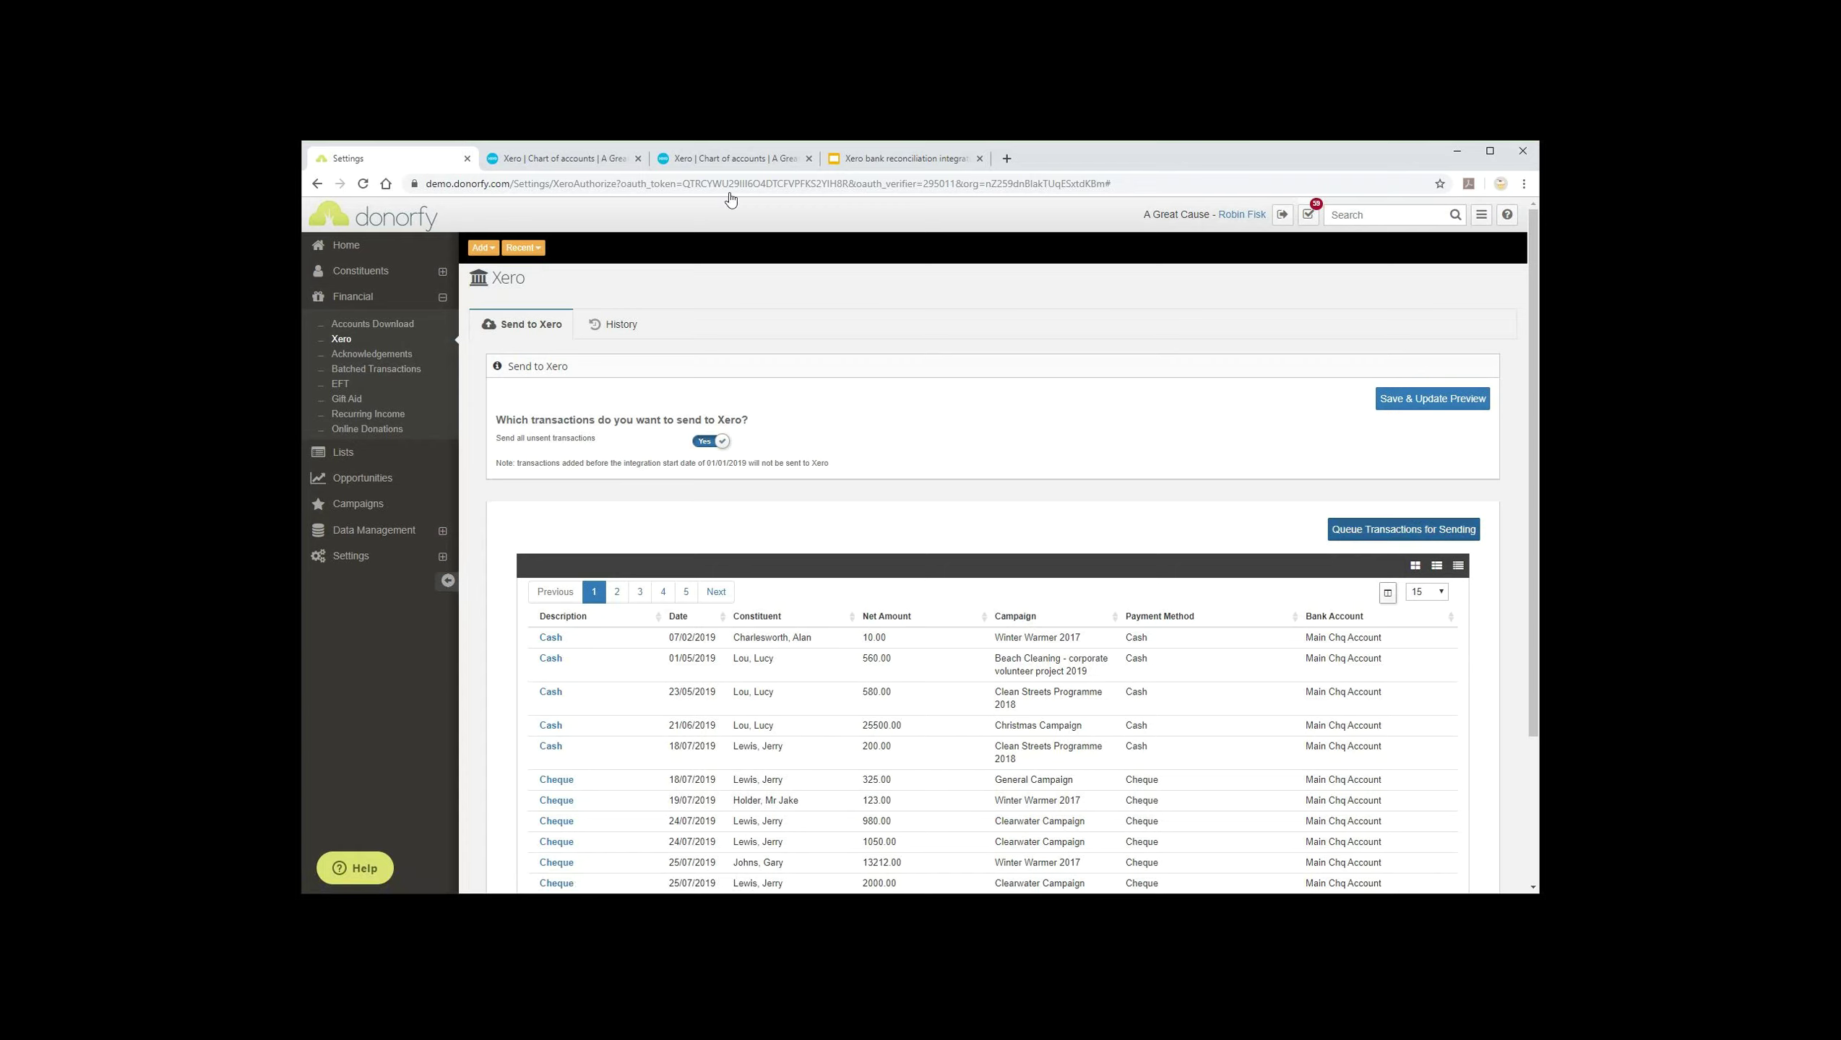
click(1403, 529)
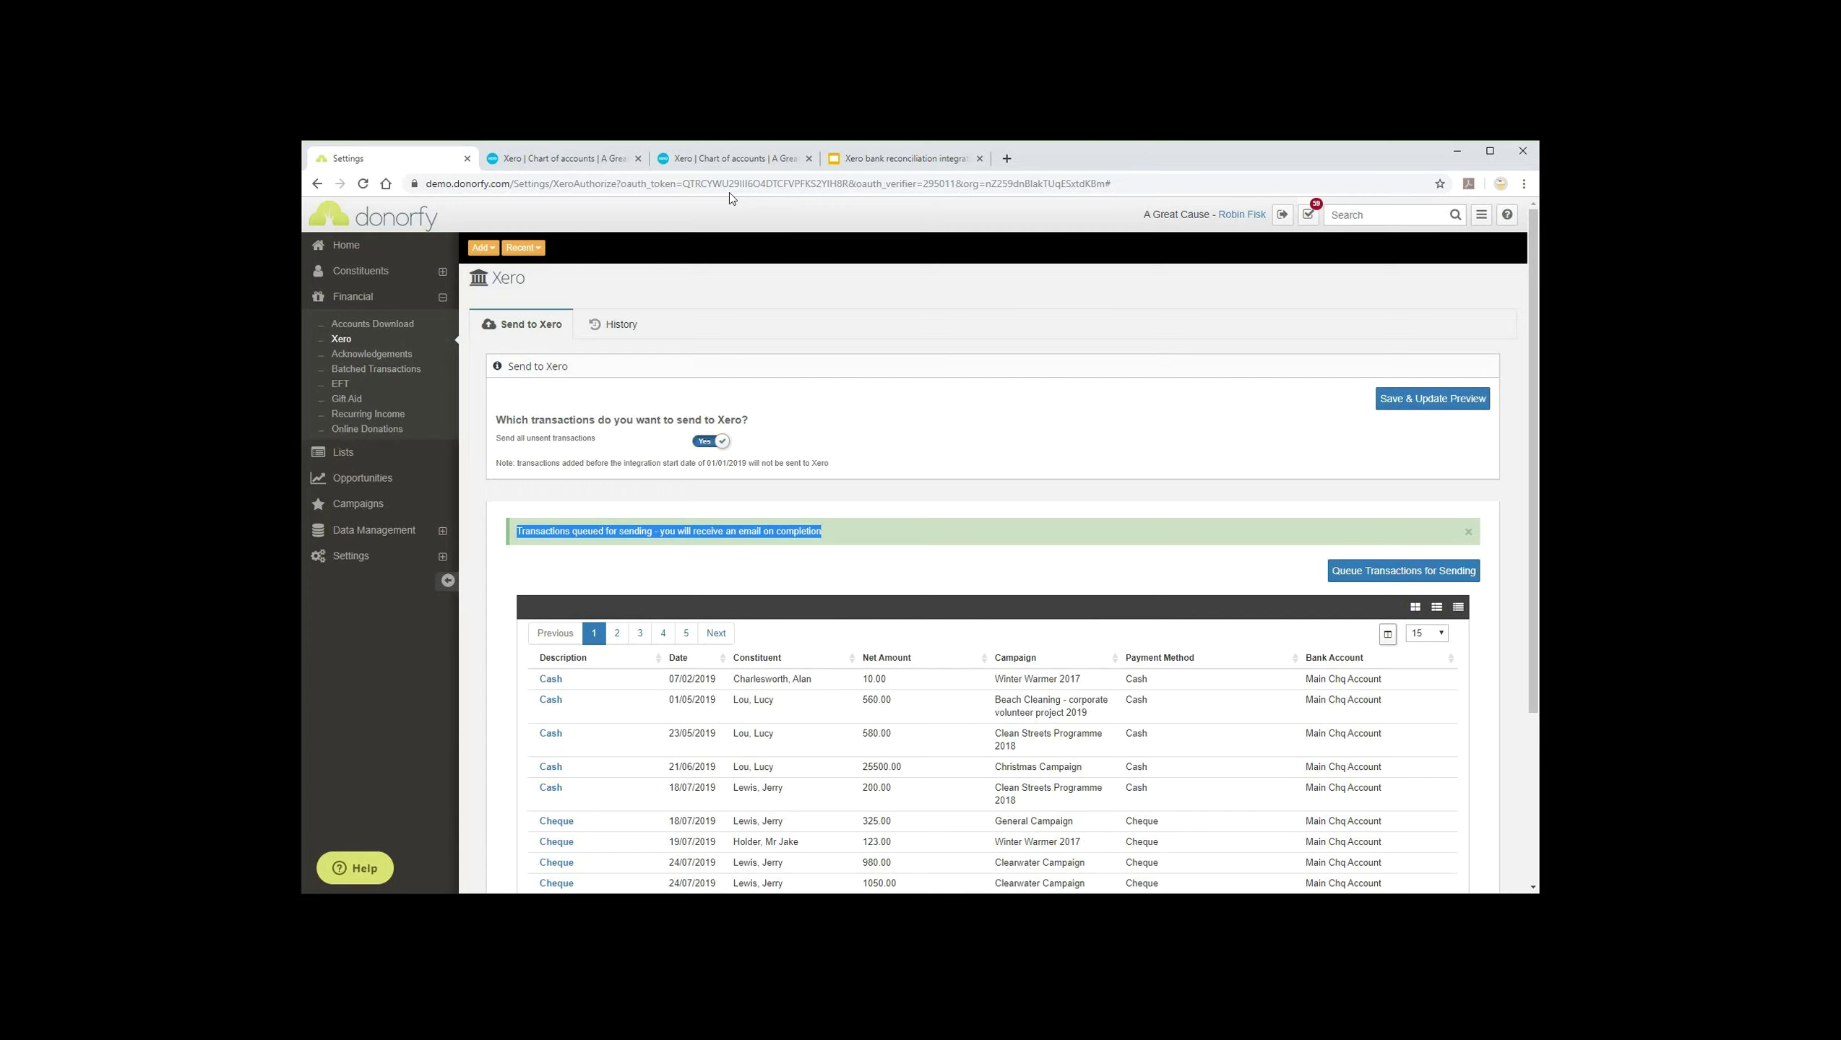
Step: Check the Send to Xero notification email in Gmail, highlighting its message text, and return to Donorfy
click(731, 198)
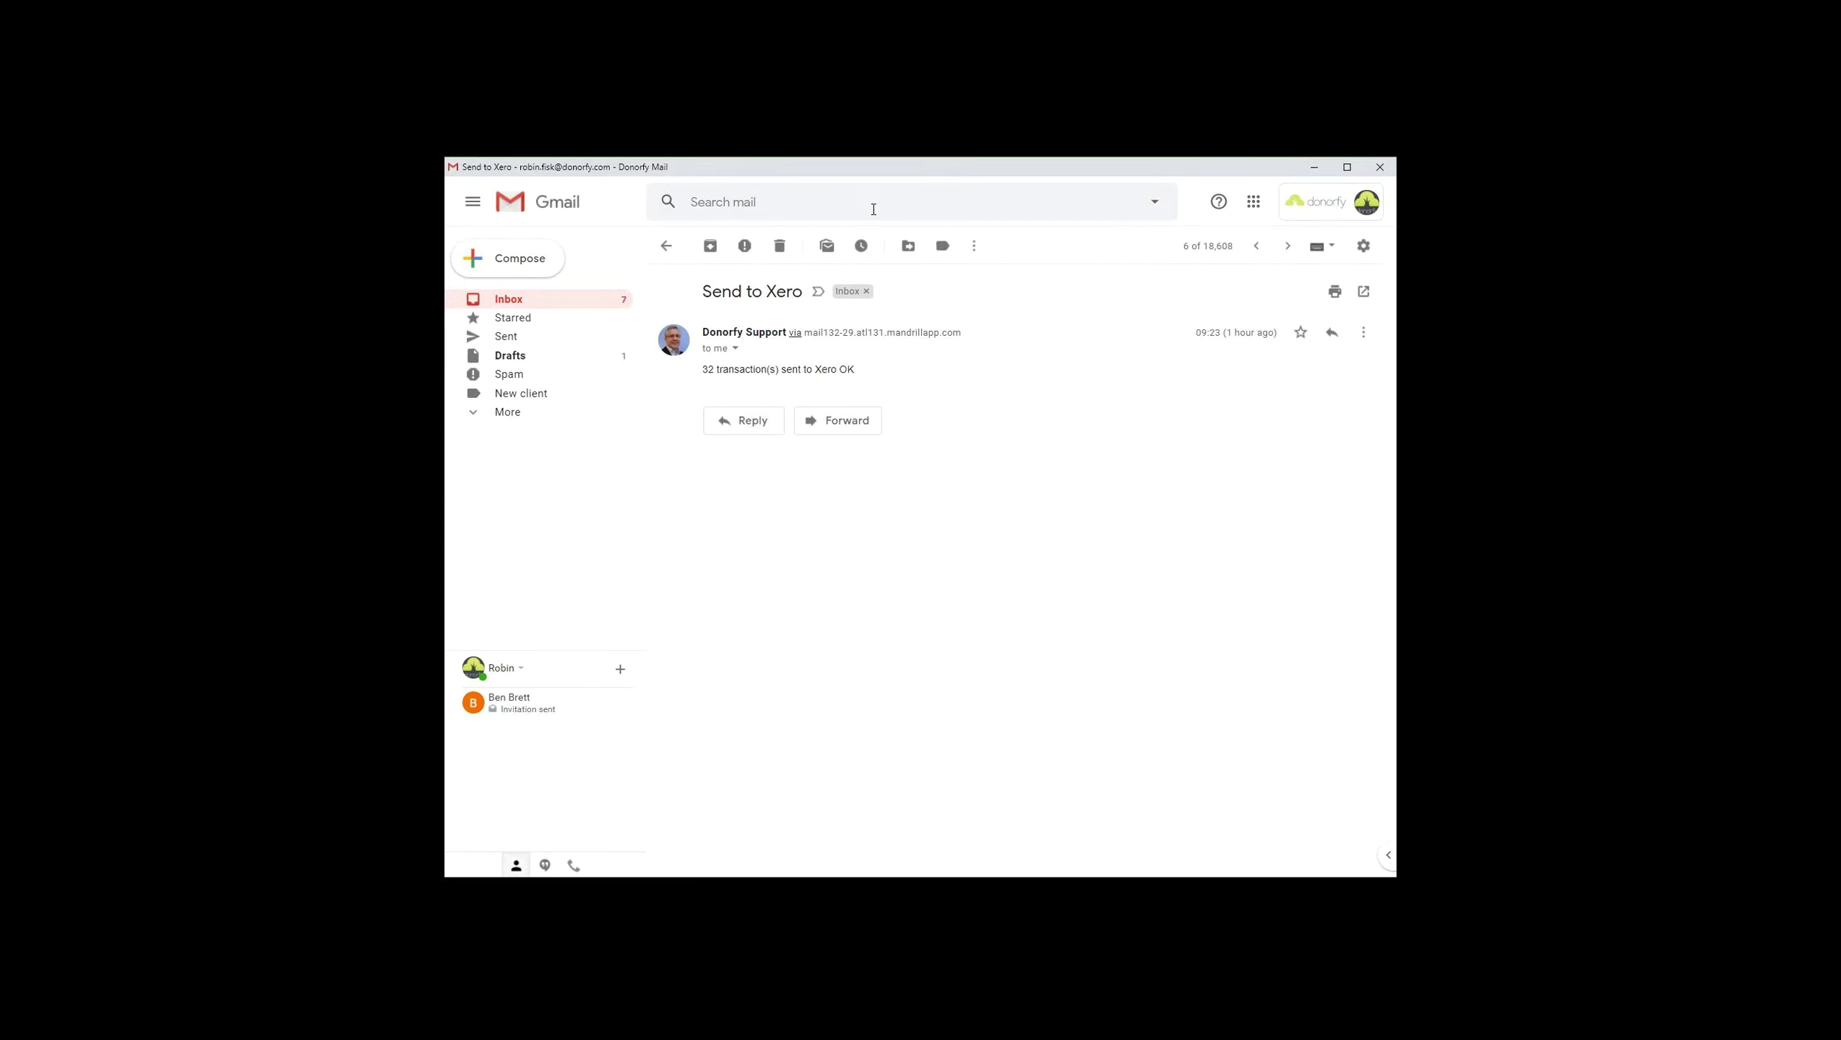
drag(702, 370, 855, 370)
key(alt+Tab)
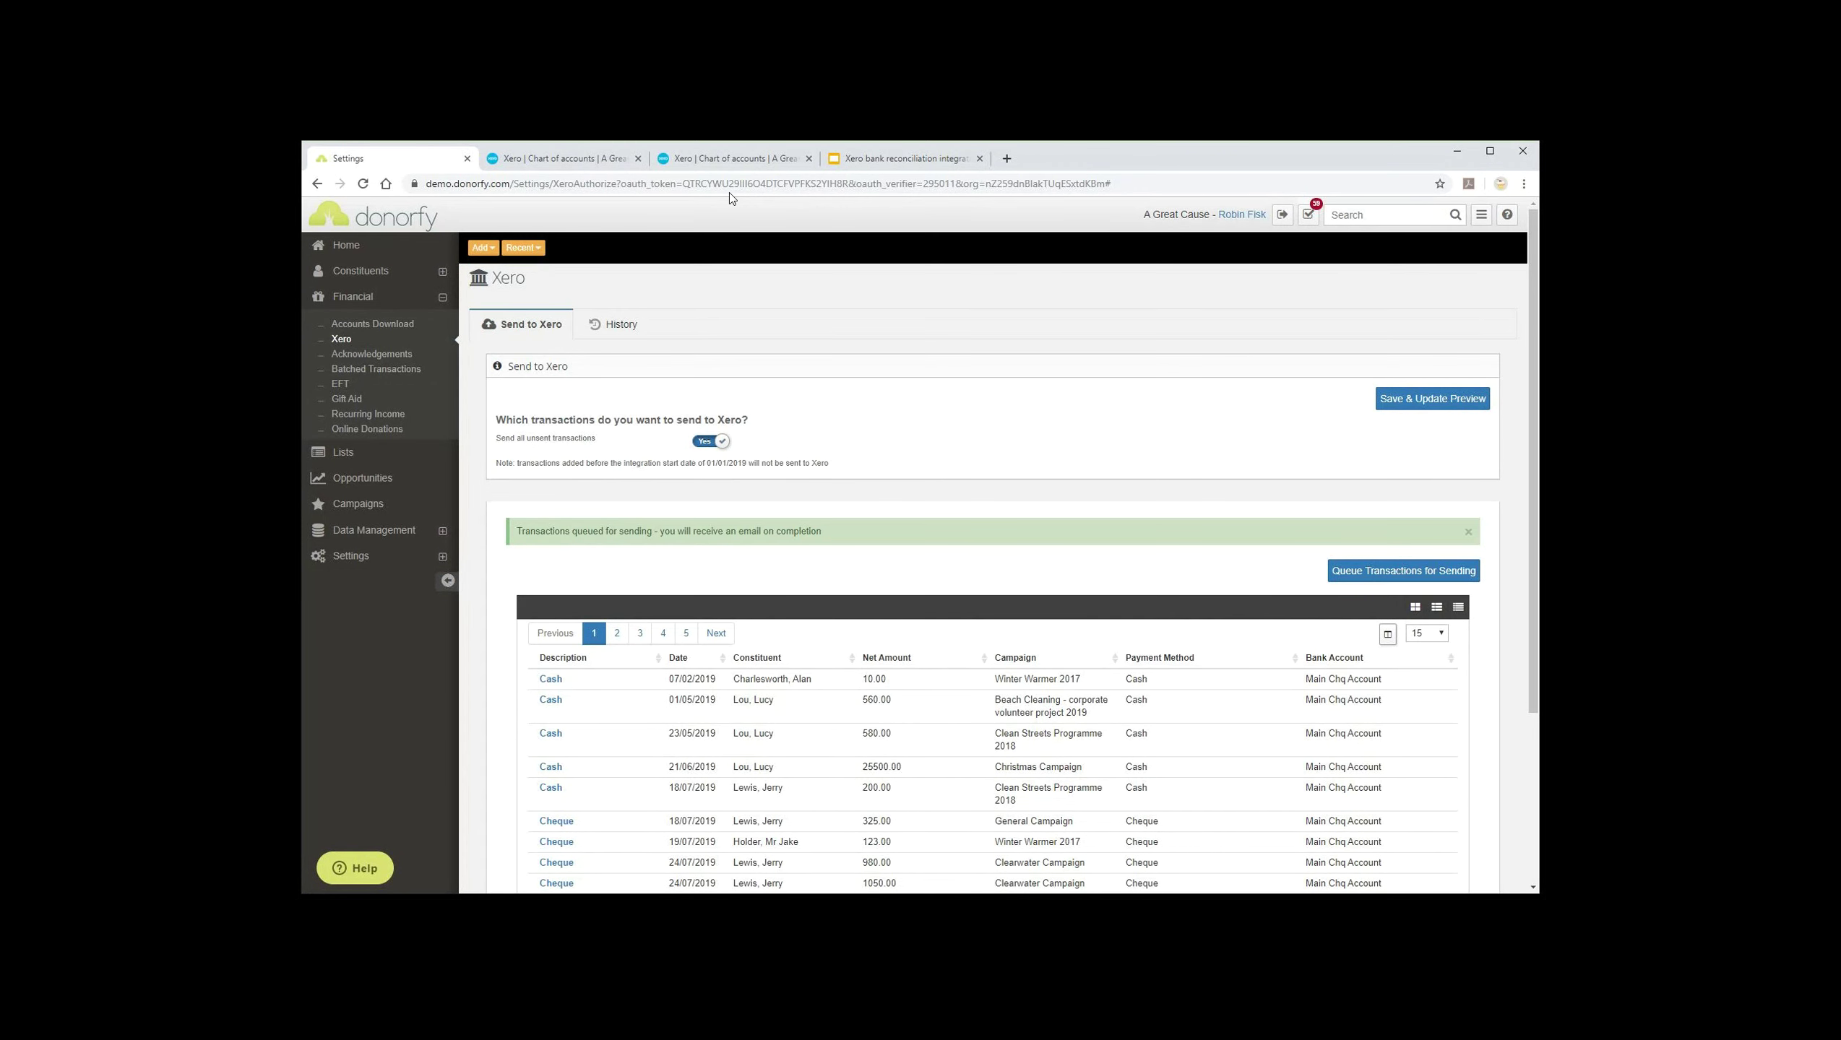
Step: Switch to the bank reconciliation presentation's Overview slide and close the duplicate Xero chart of accounts page
key(ctrl+shift+Tab)
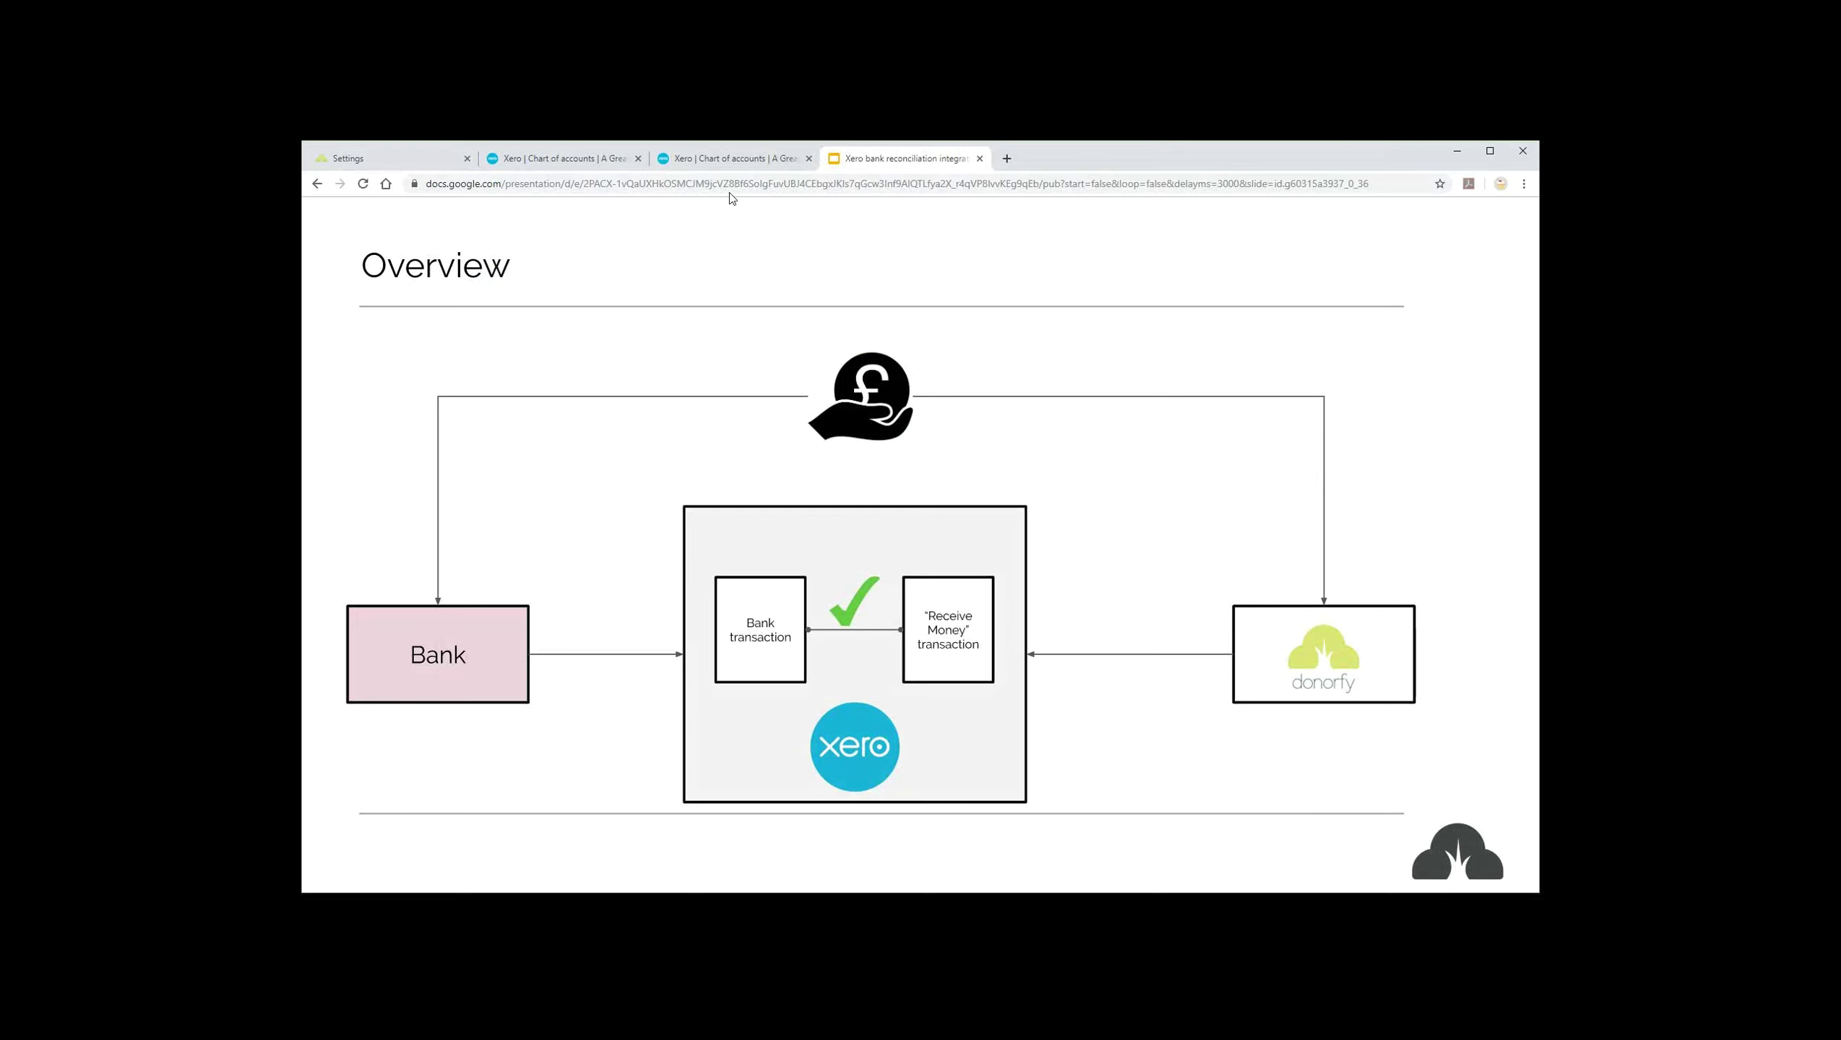
key(Right)
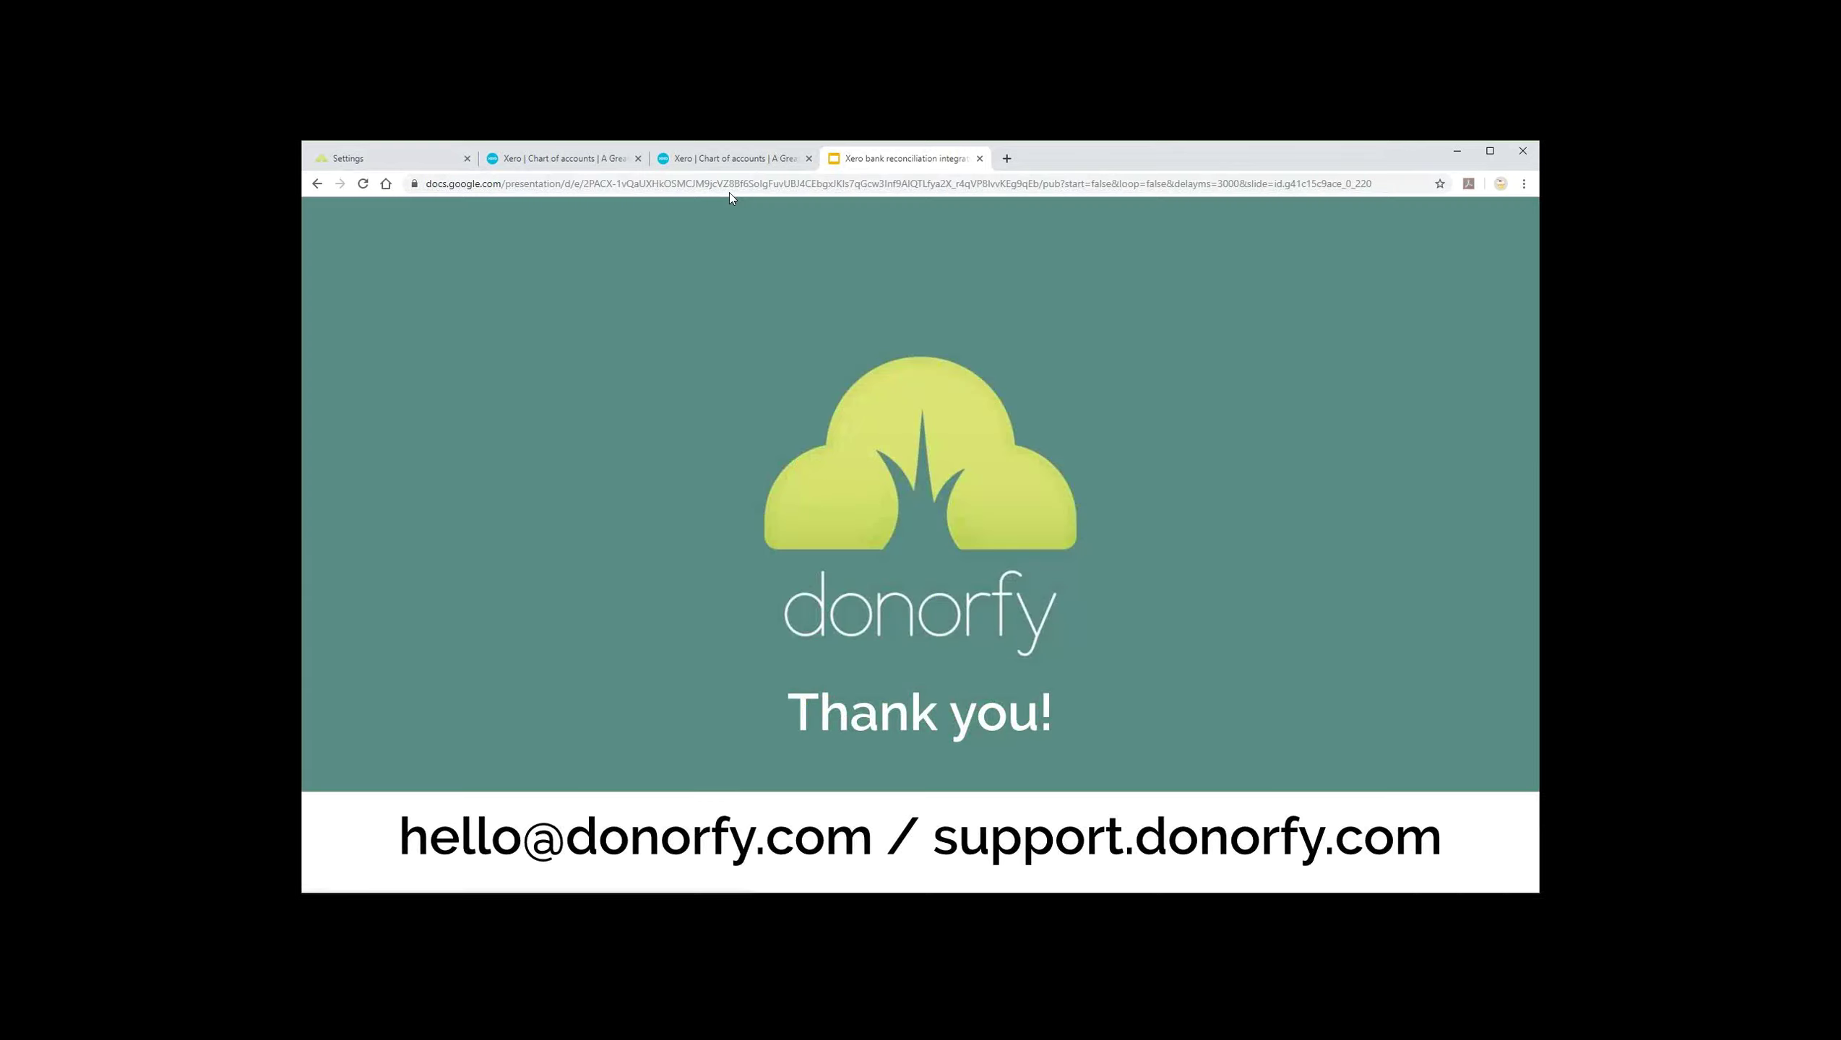
key(ctrl+shift+Tab)
key(ctrl+Tab)
key(Left)
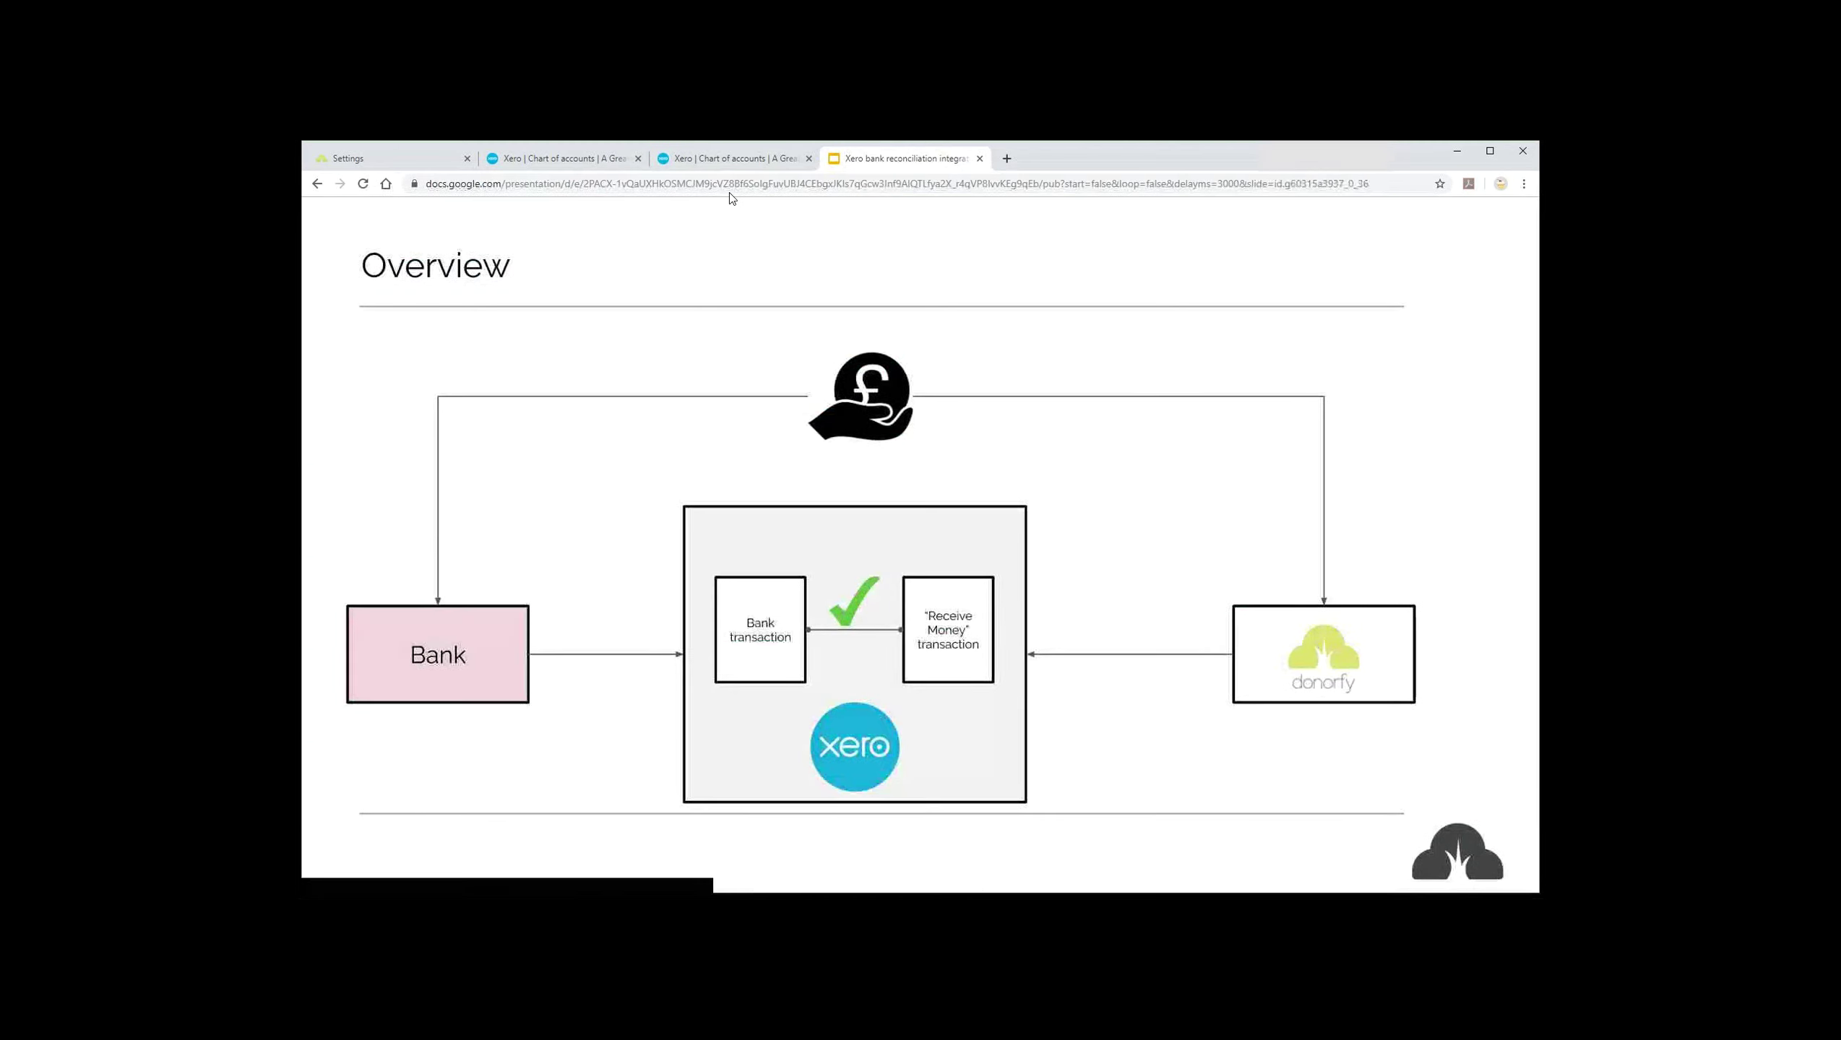
key(ctrl+shift+Tab)
key(ctrl+w)
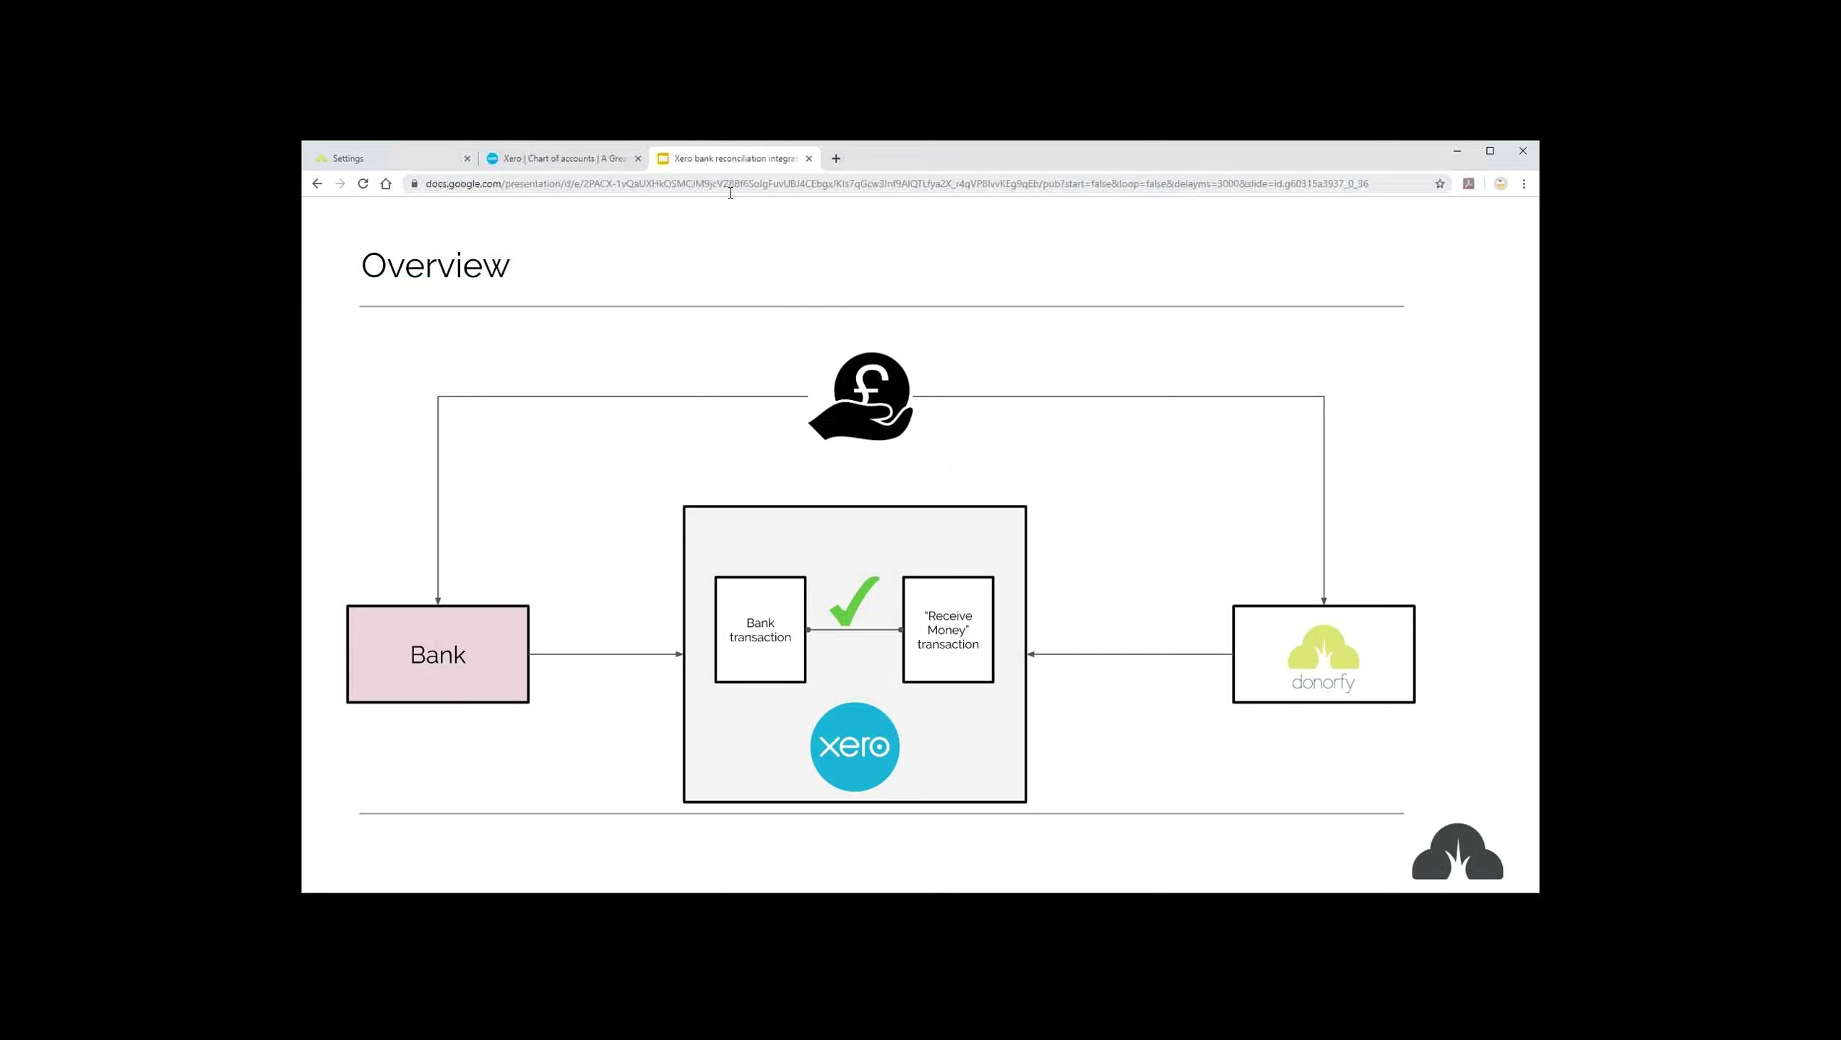
Step: Return to Donorfy's Xero history, expand the 850.00 transaction dated 06/09/2019, and open its constituent record in a new tab
key(ctrl+1)
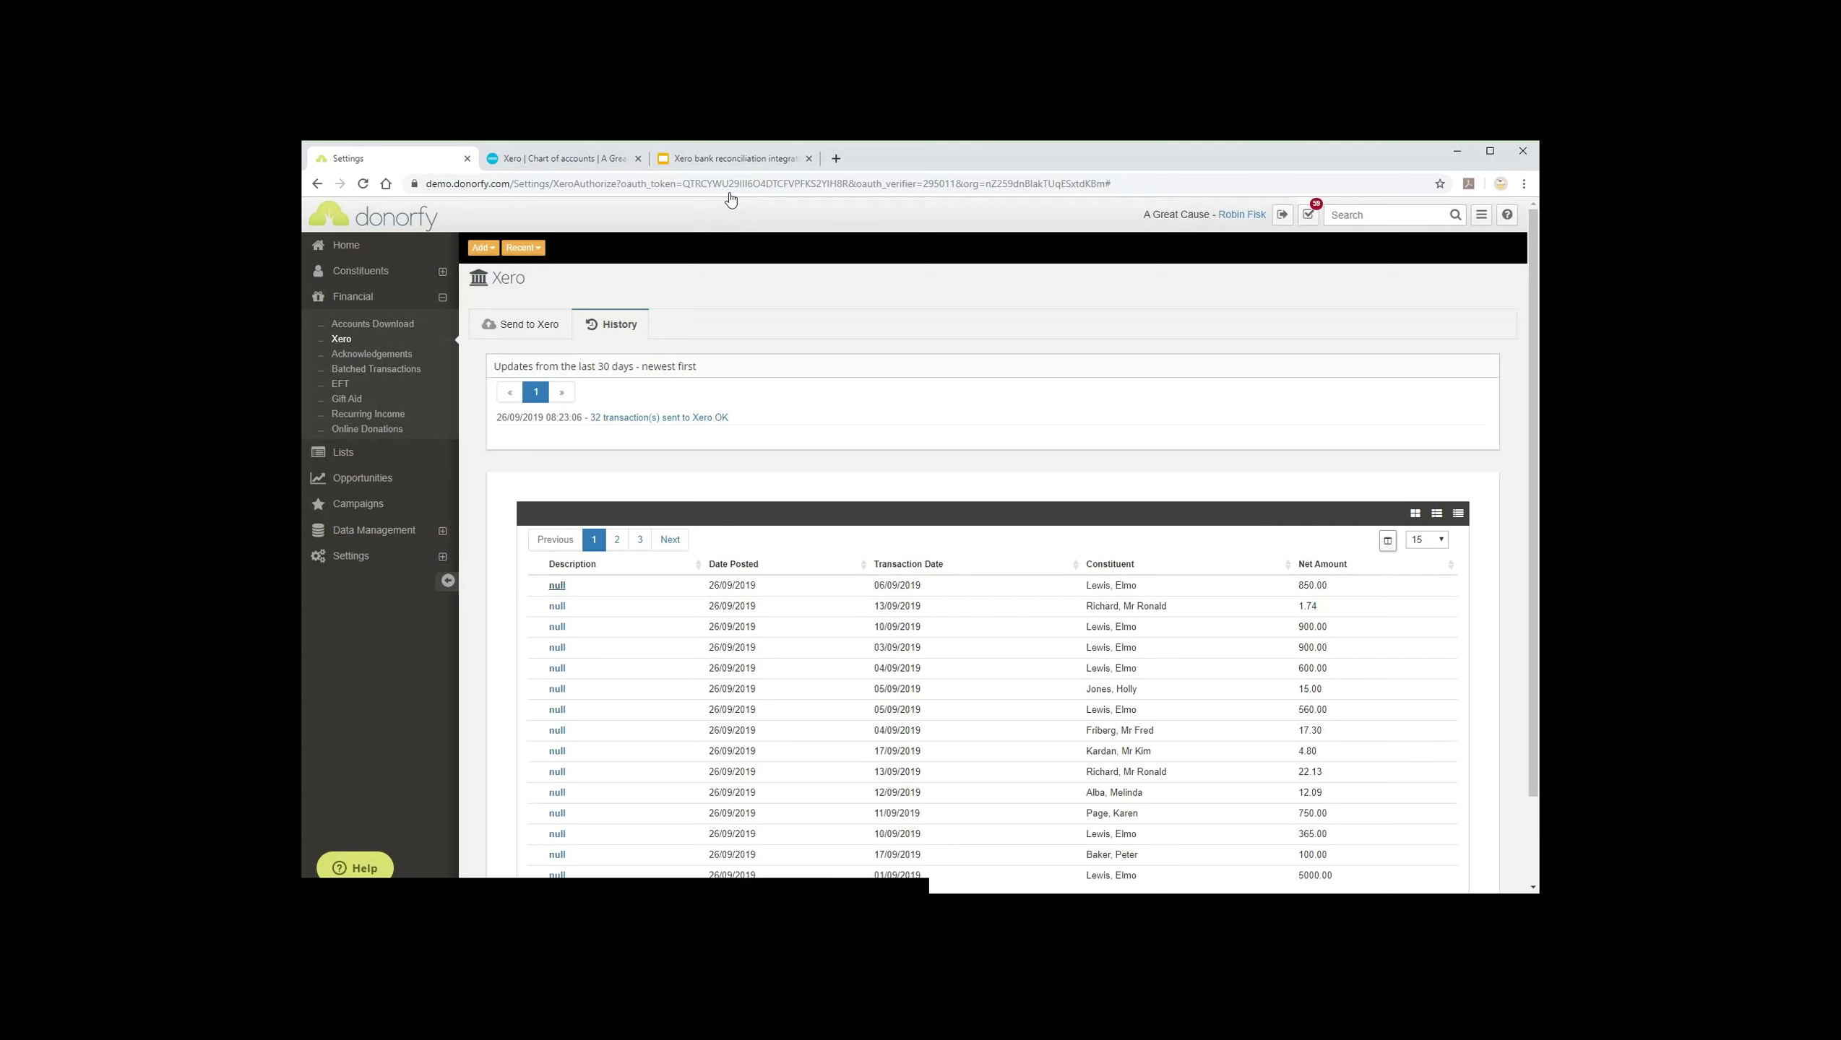
click(557, 586)
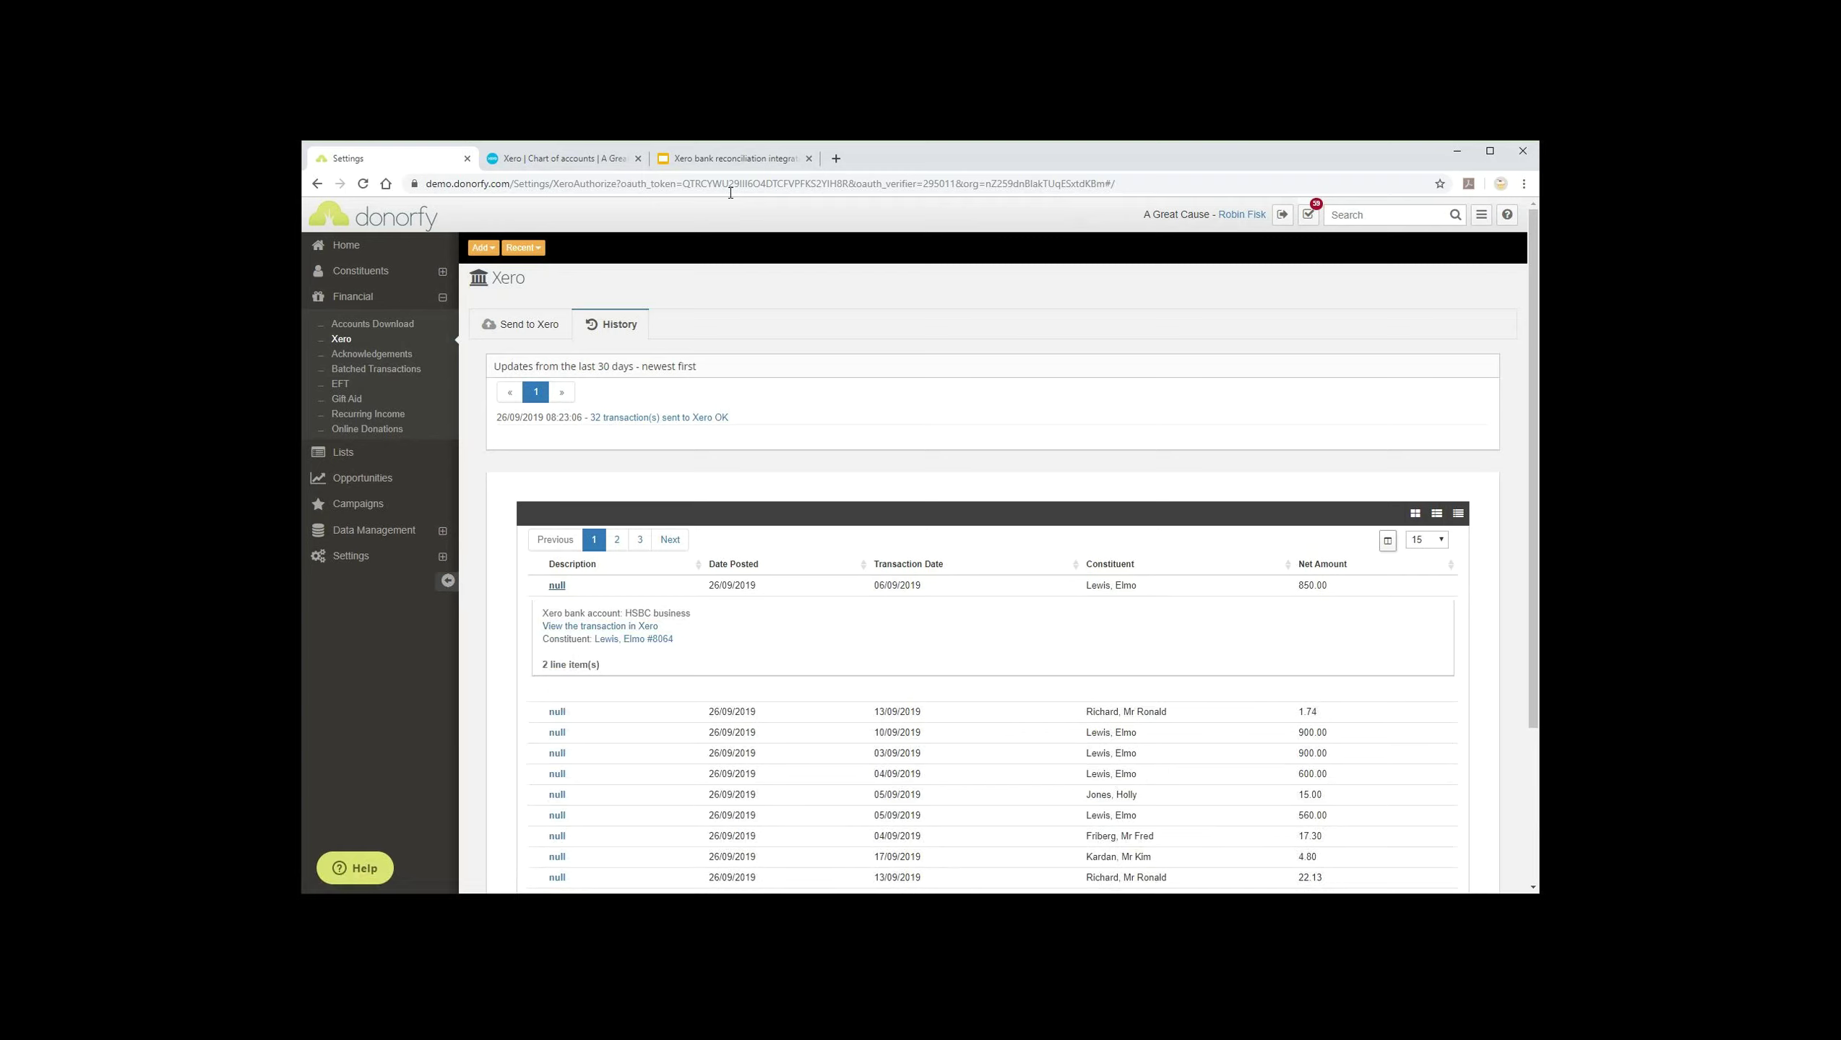
drag(674, 640, 594, 639)
click(703, 644)
right_click(654, 640)
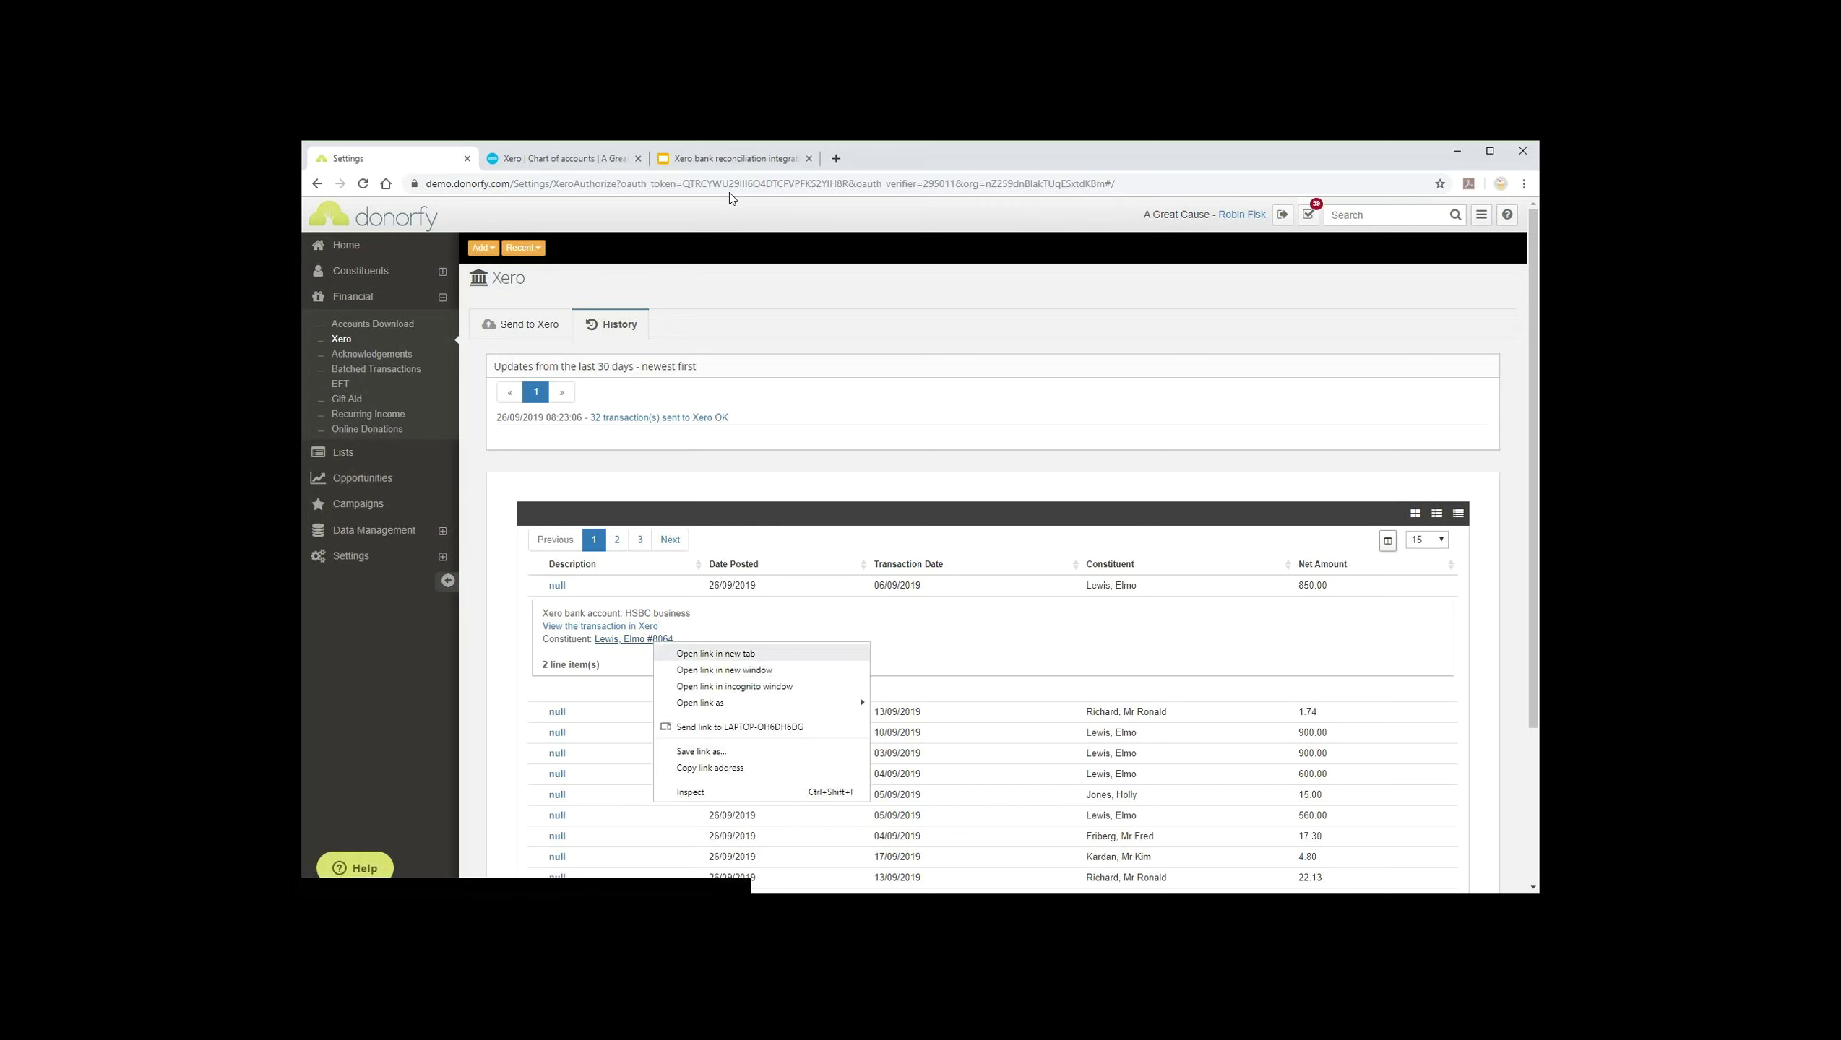
click(715, 654)
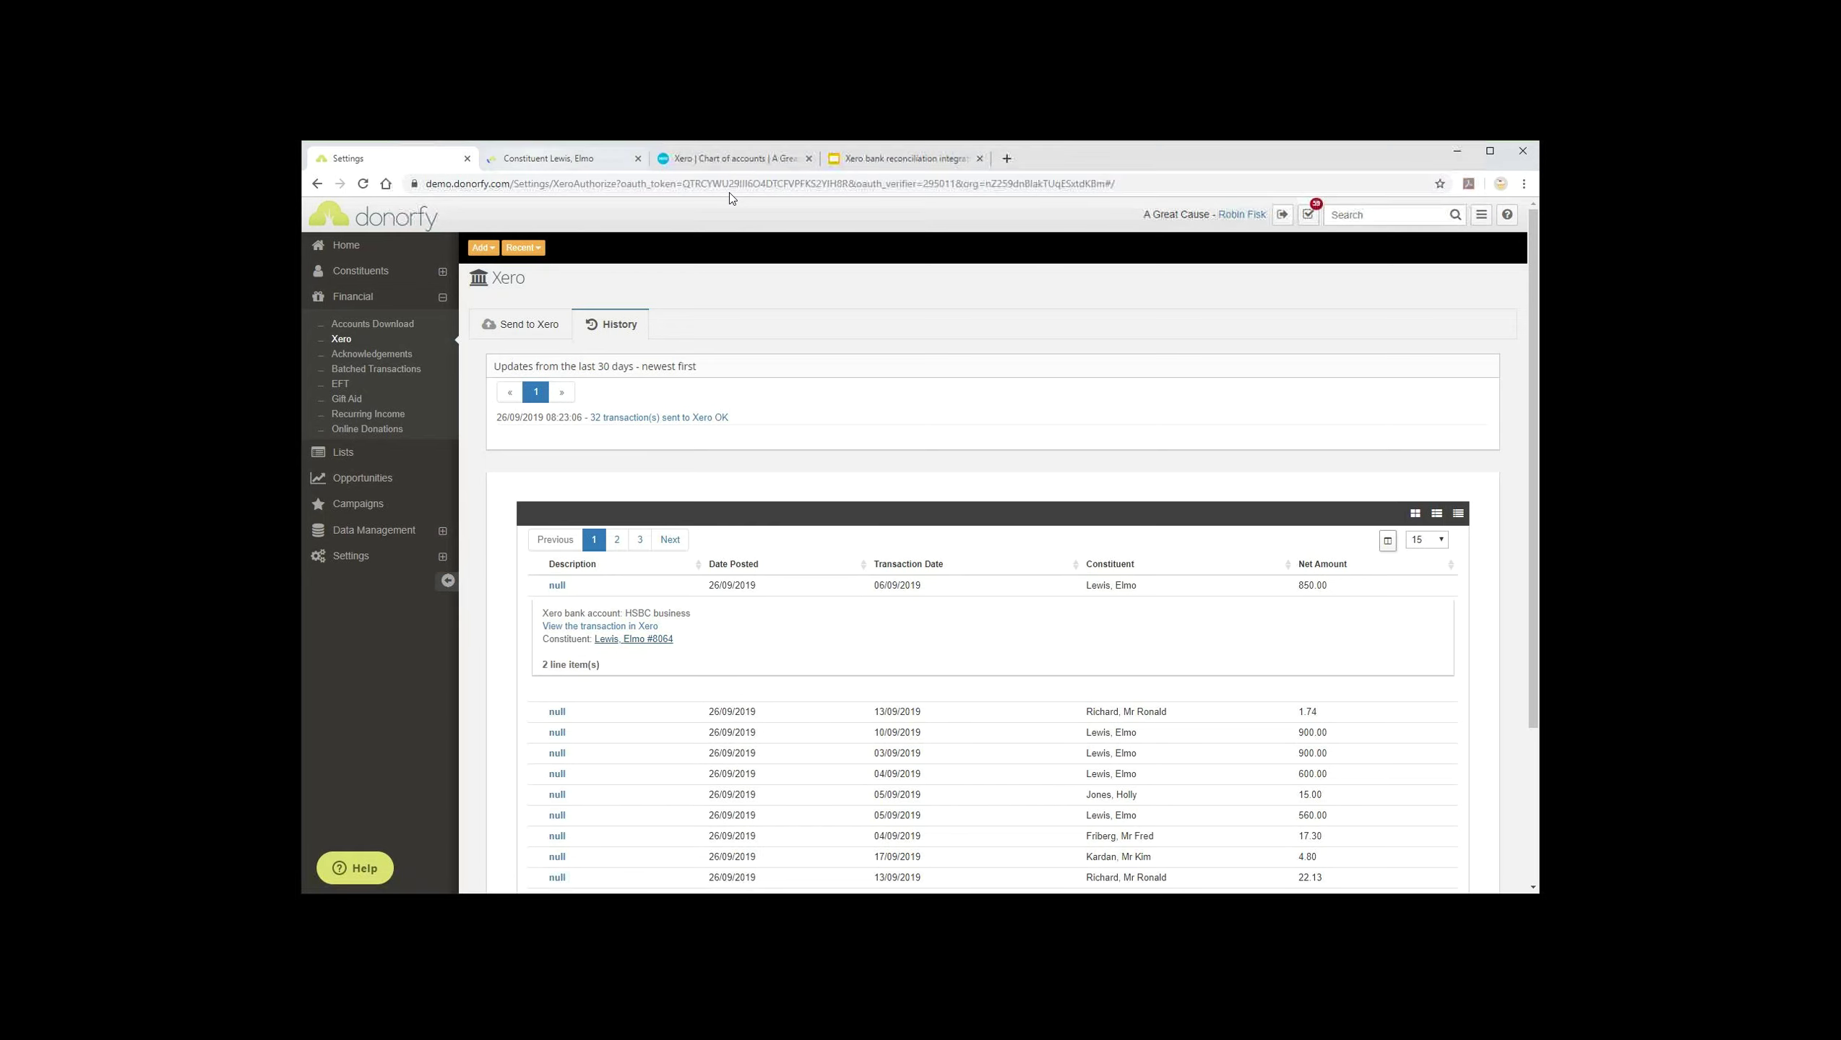
Step: Open the Golf Day Spring 2019 transaction in the constituent's timeline and examine the amounts of its Donation and Joint Membership allocations
key(ctrl+Tab)
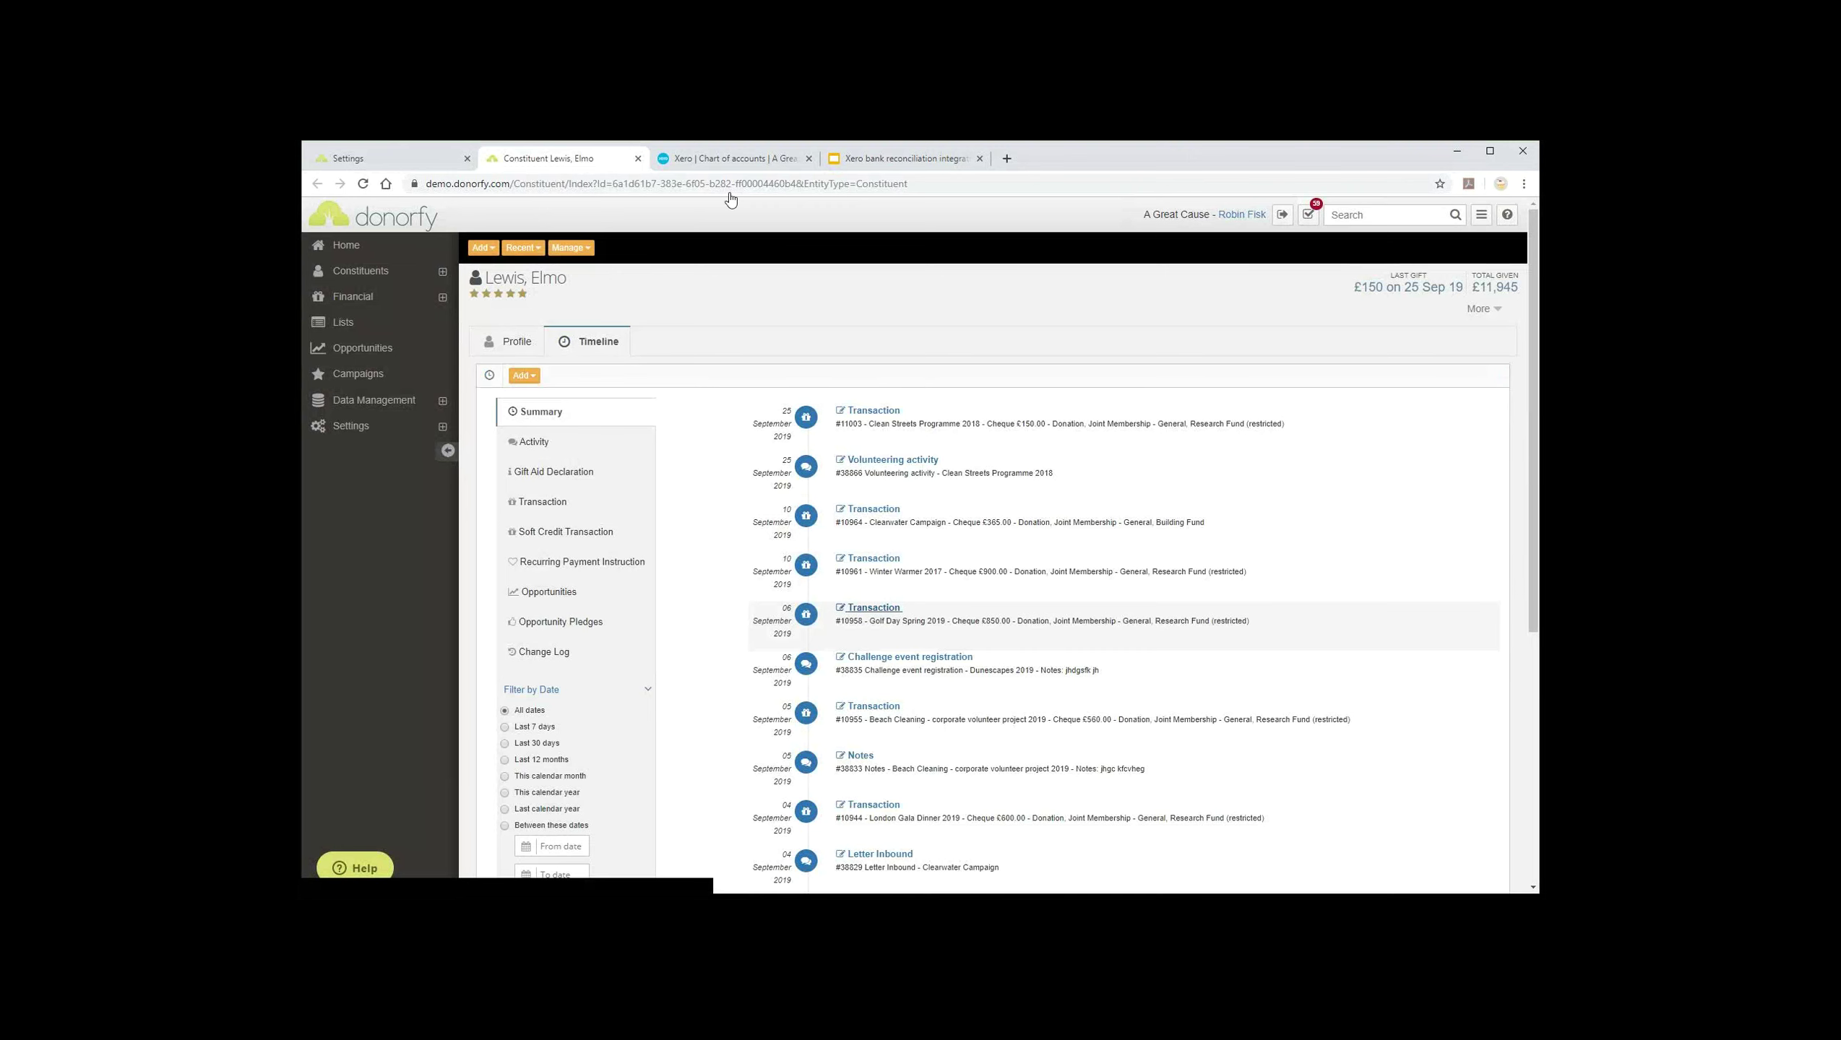
click(873, 607)
scroll(872, 619, down, 1)
scroll(918, 546, down, 5)
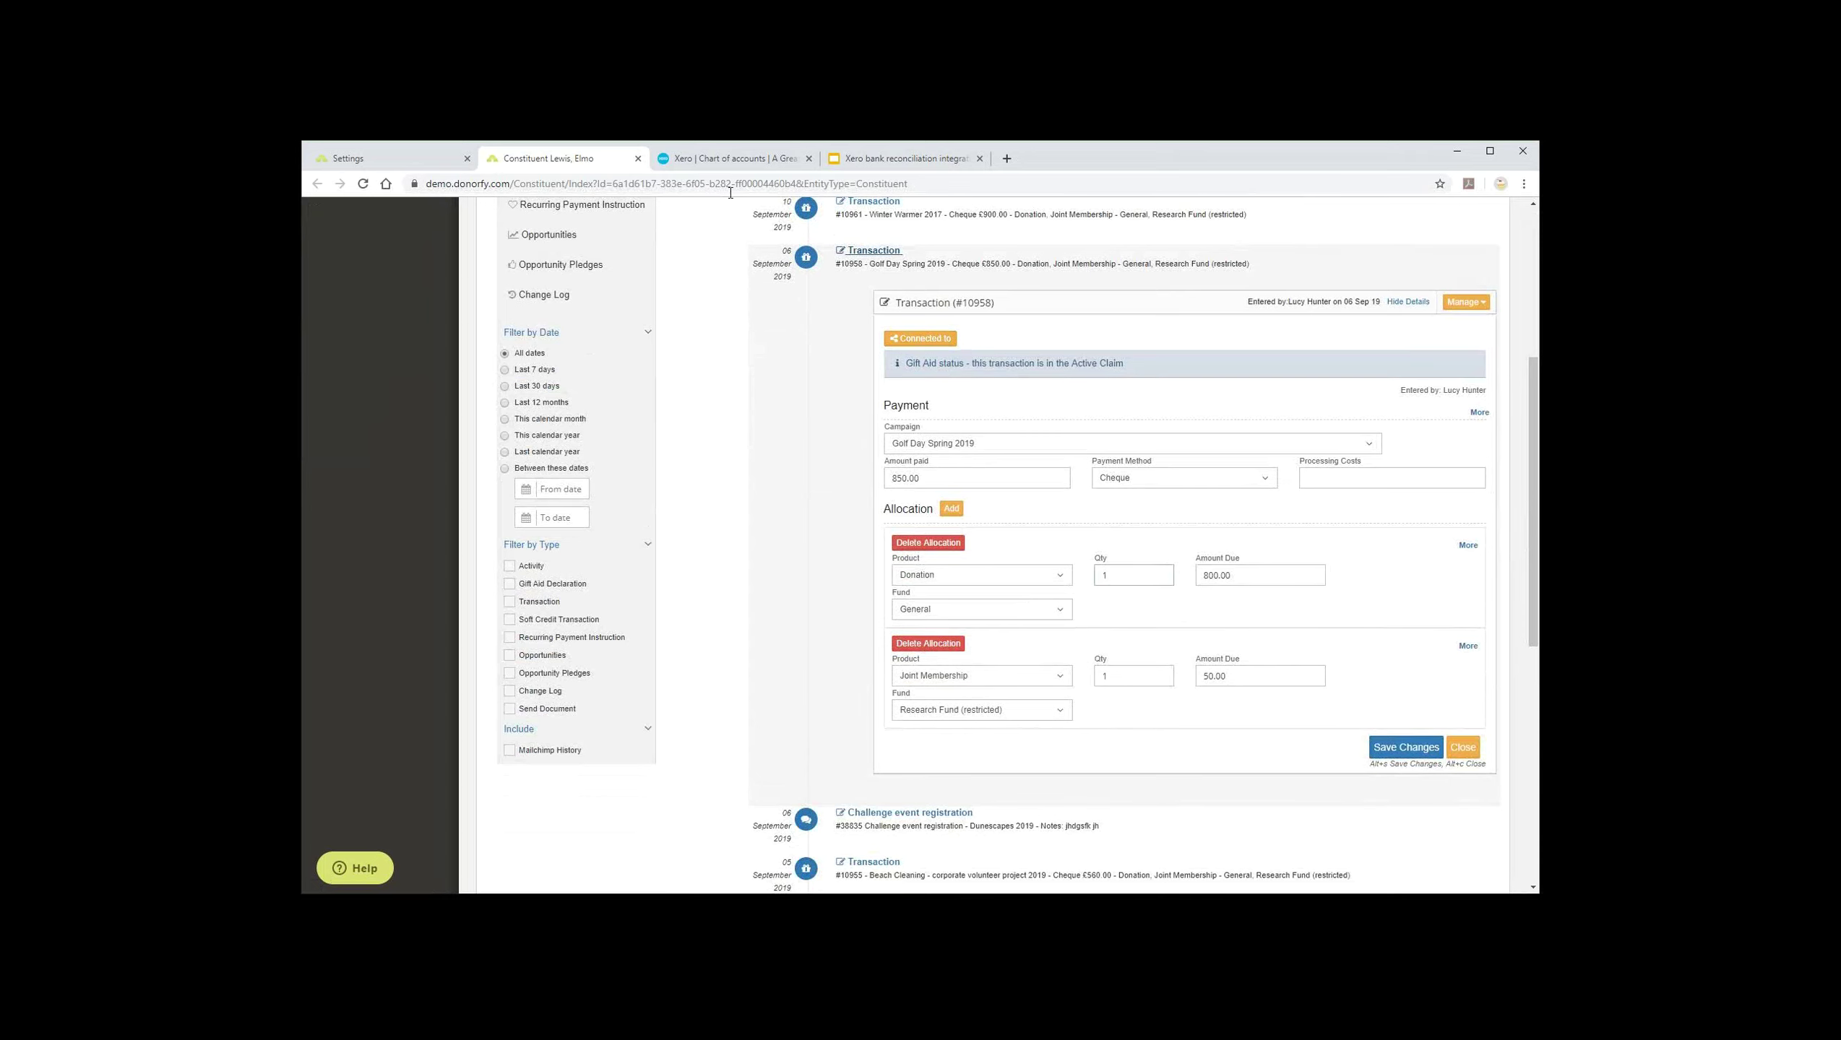
double_click(1217, 576)
click(730, 194)
double_click(1215, 676)
click(730, 194)
drag(884, 509, 933, 509)
click(928, 750)
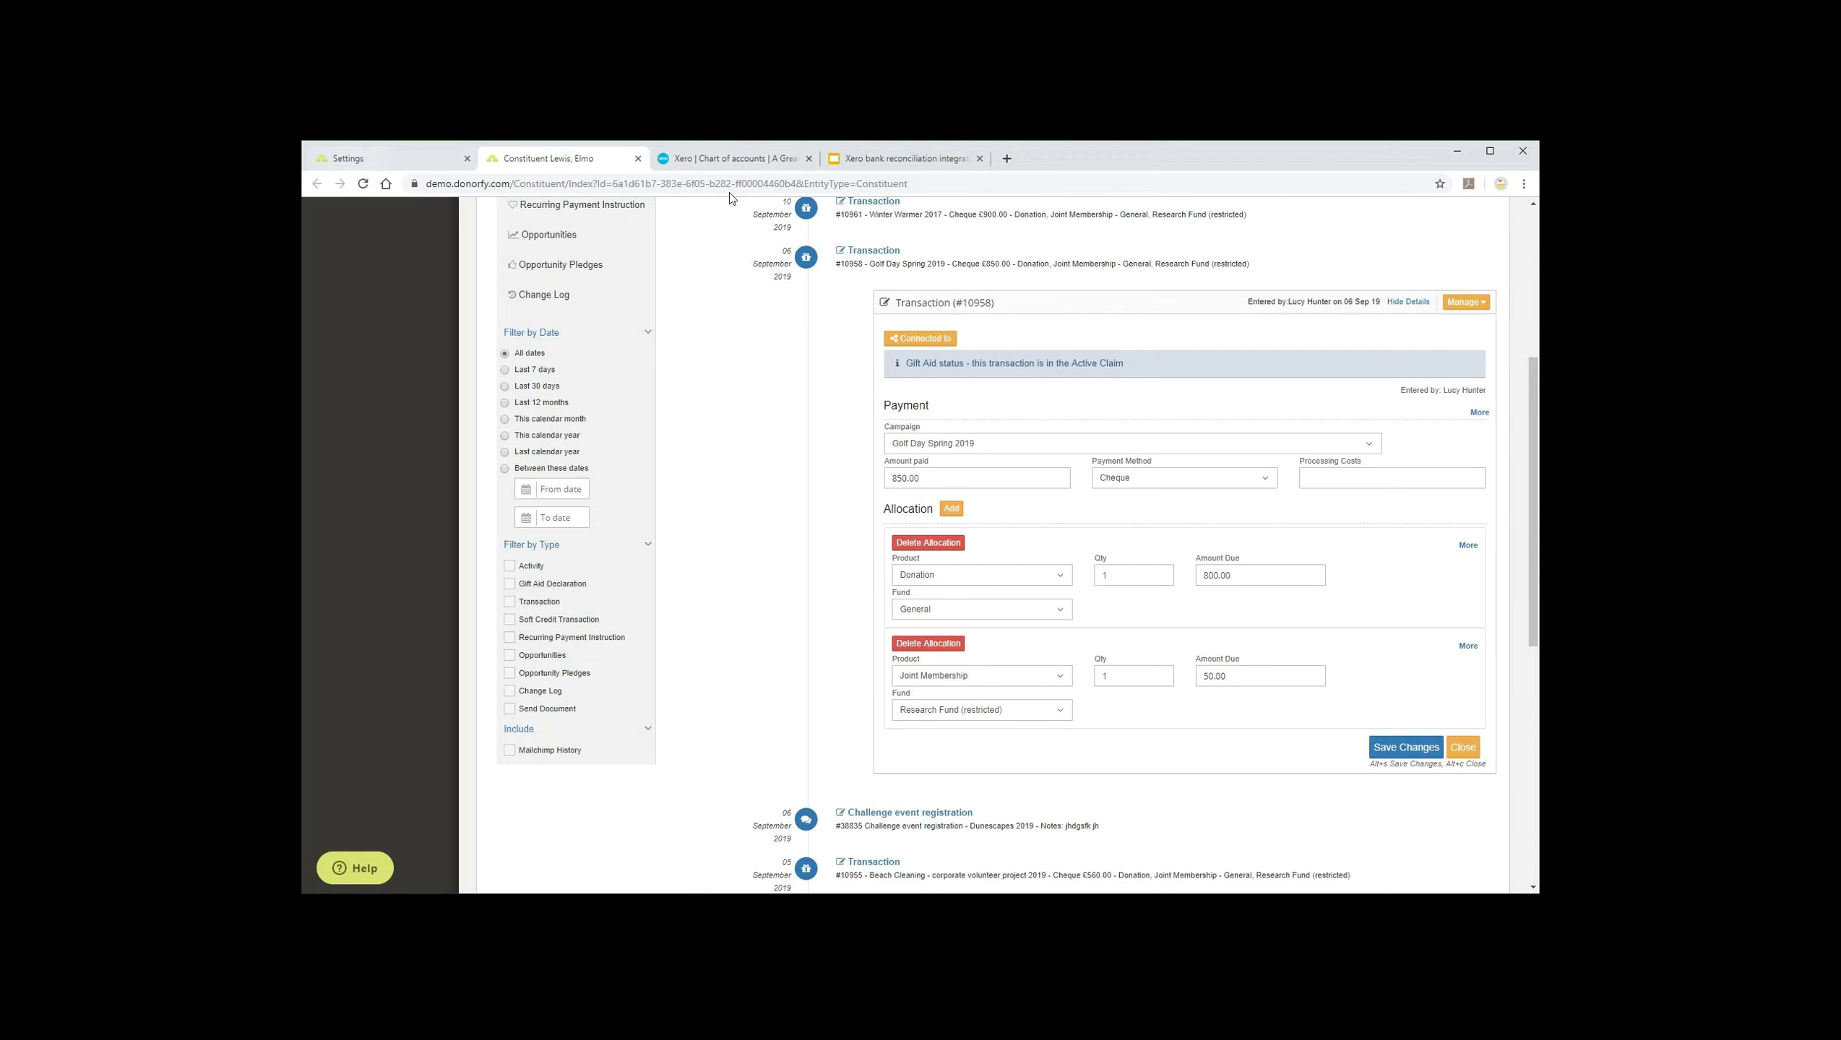
Step: Return to Donorfy's Xero history and open the expanded transaction's Xero record in a new tab to view it
key(ctrl+shift+Tab)
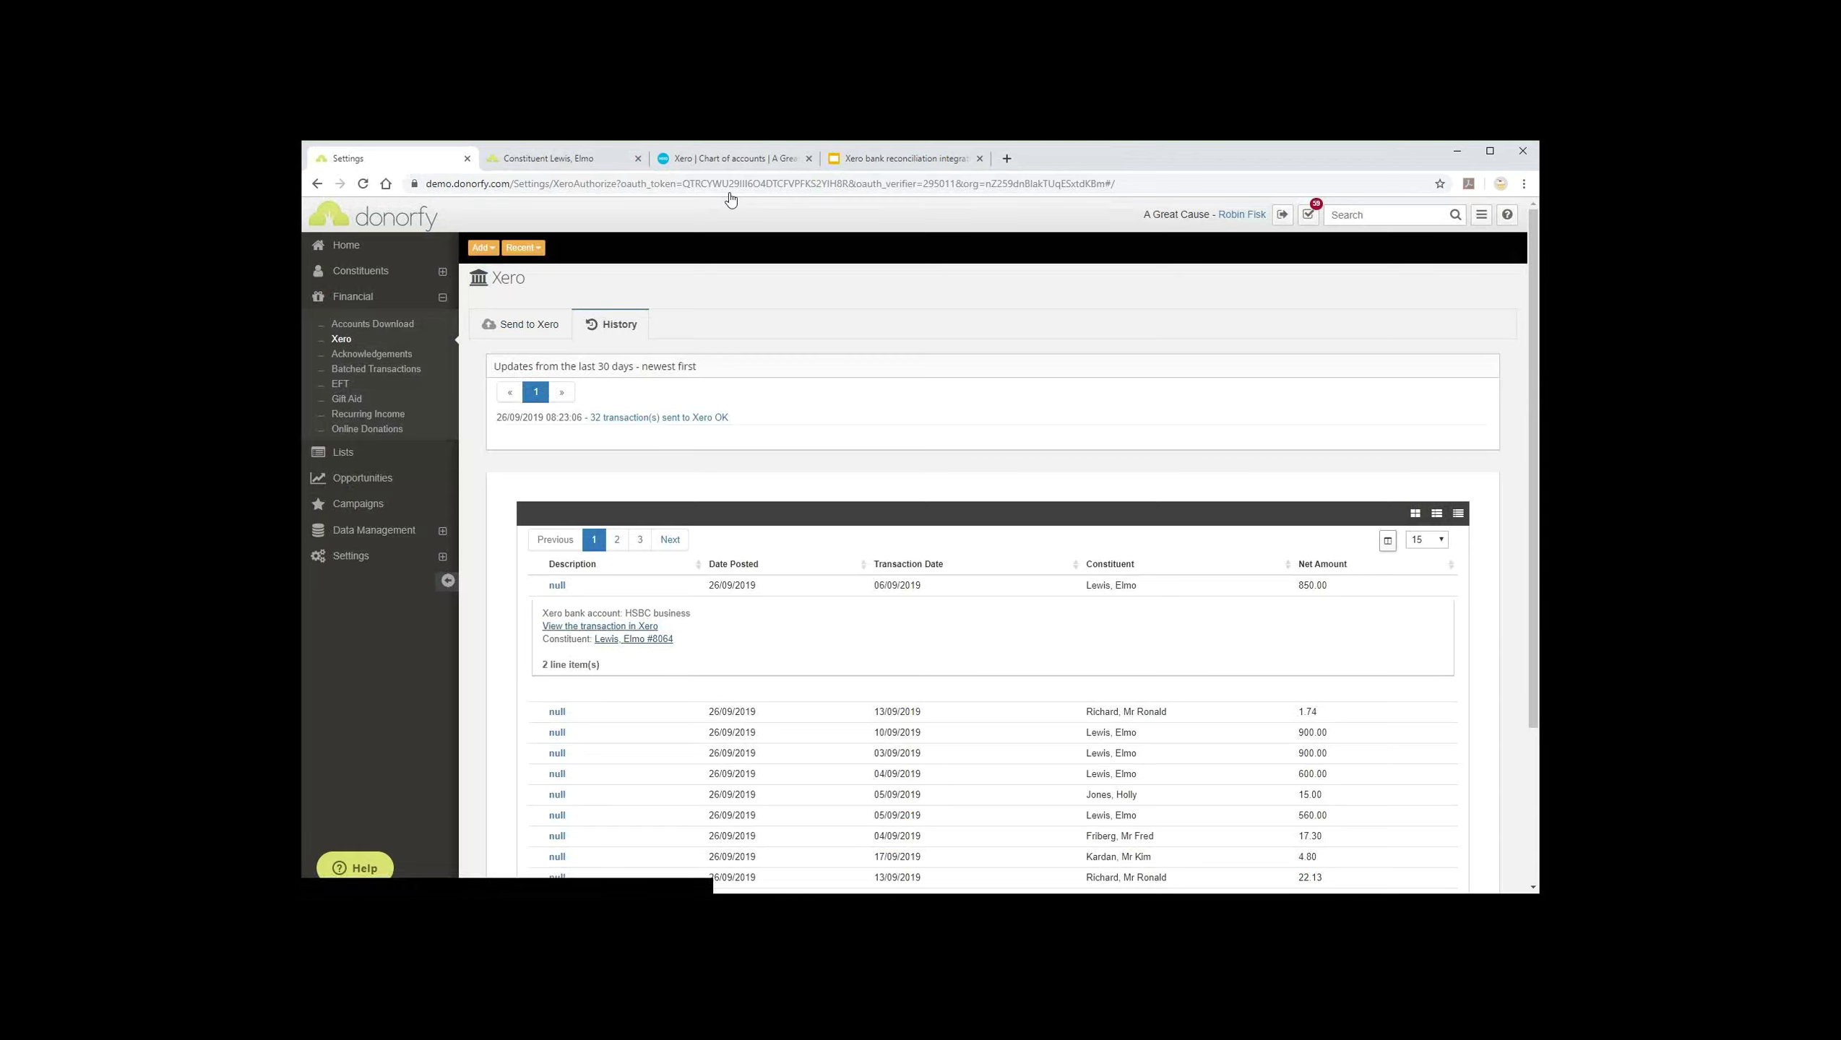
right_click(587, 627)
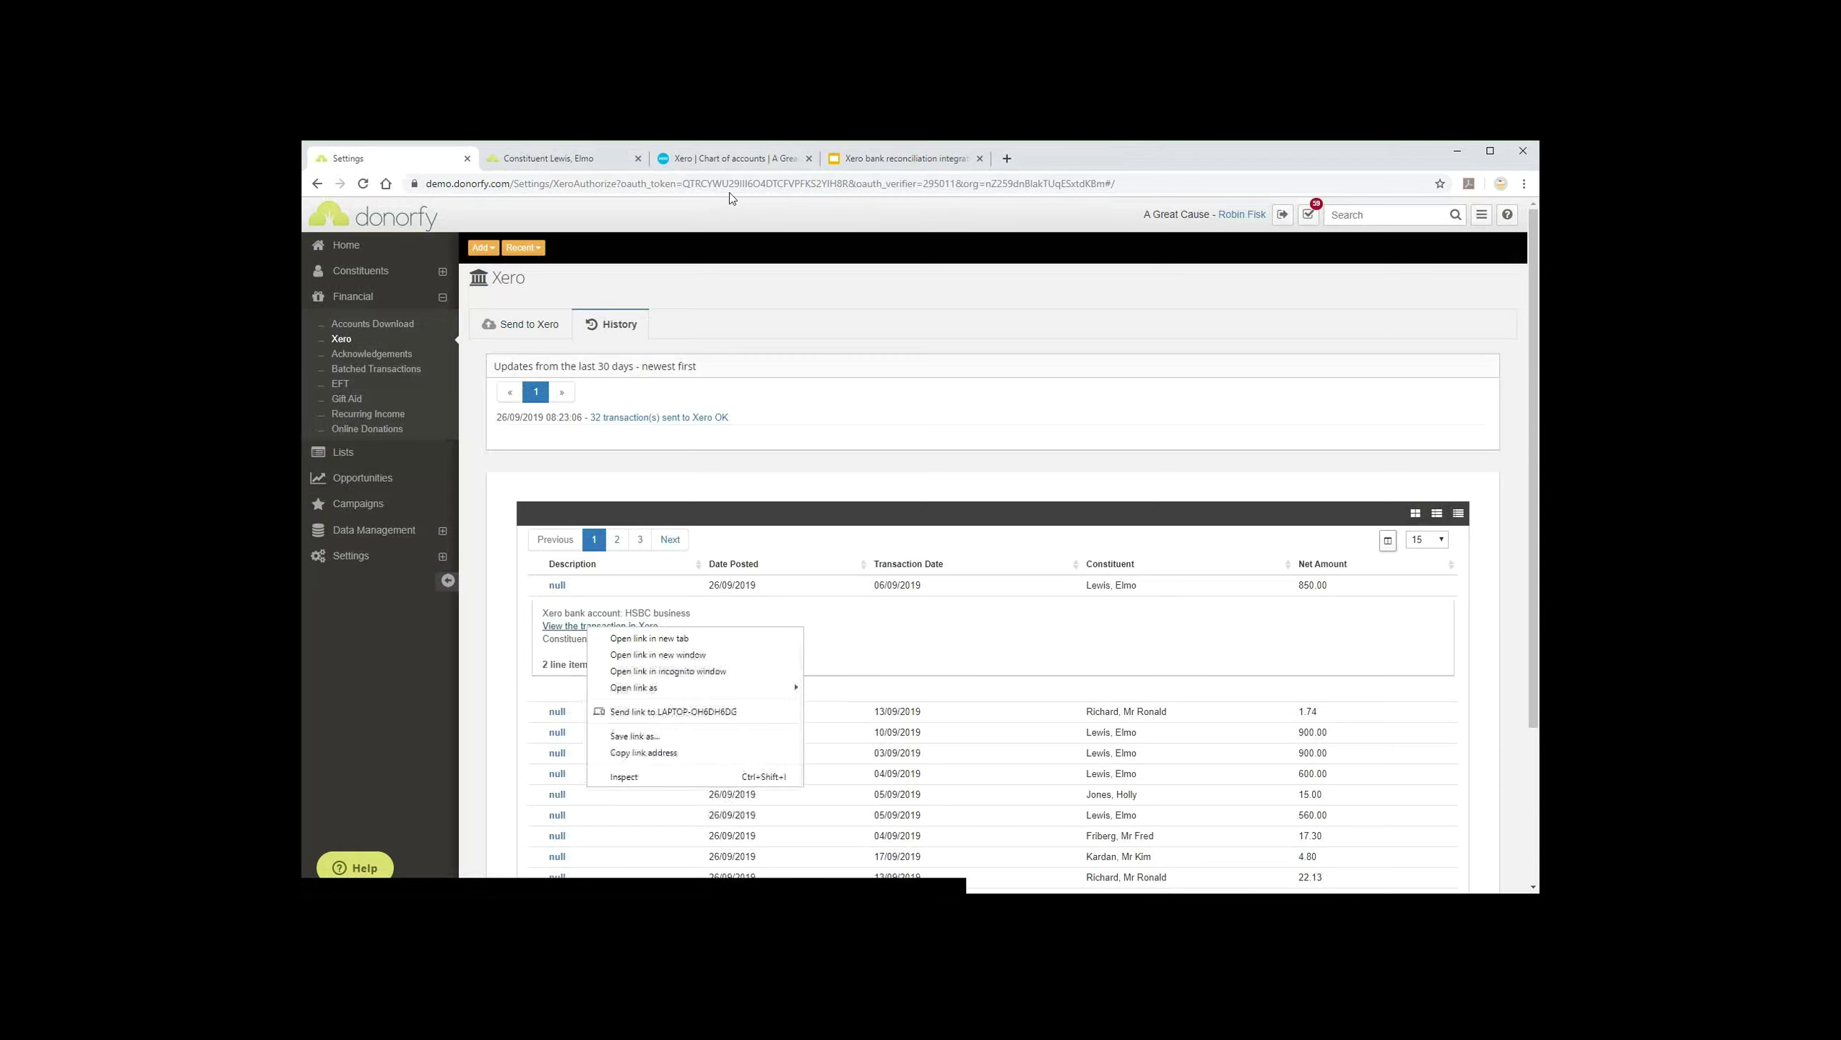
click(641, 638)
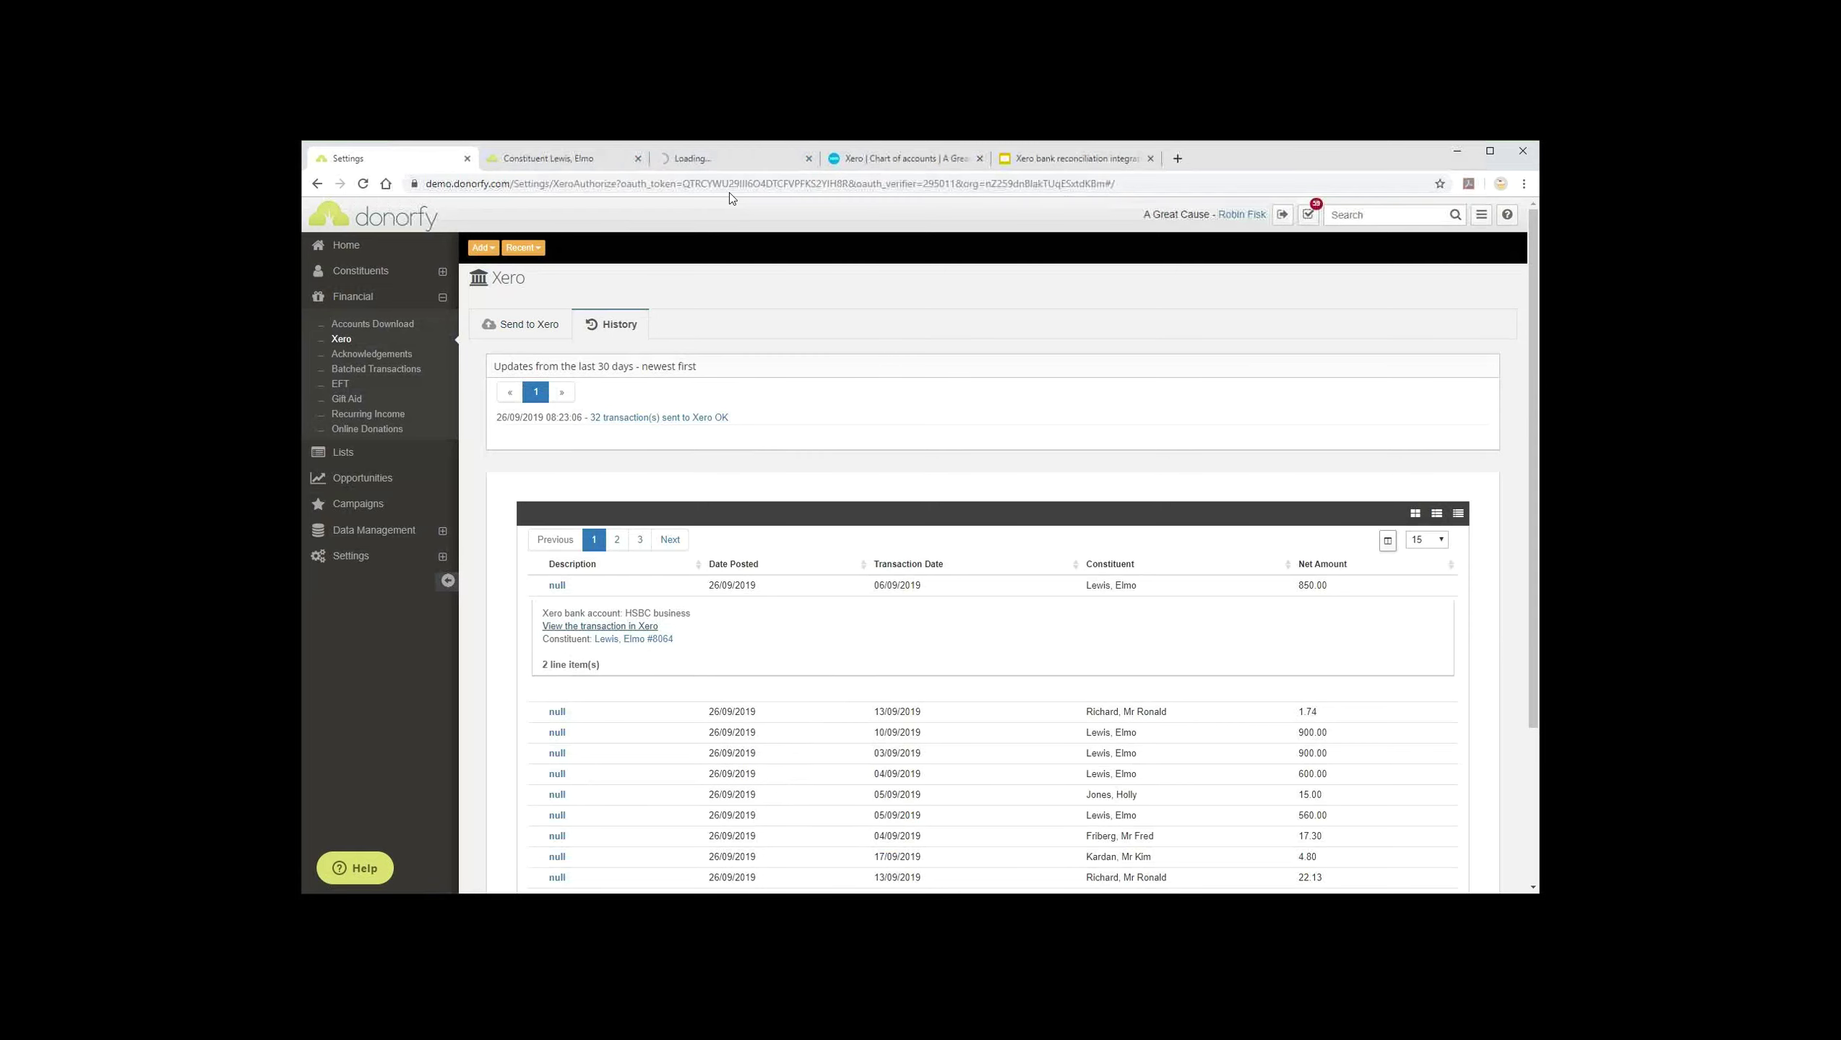
click(732, 158)
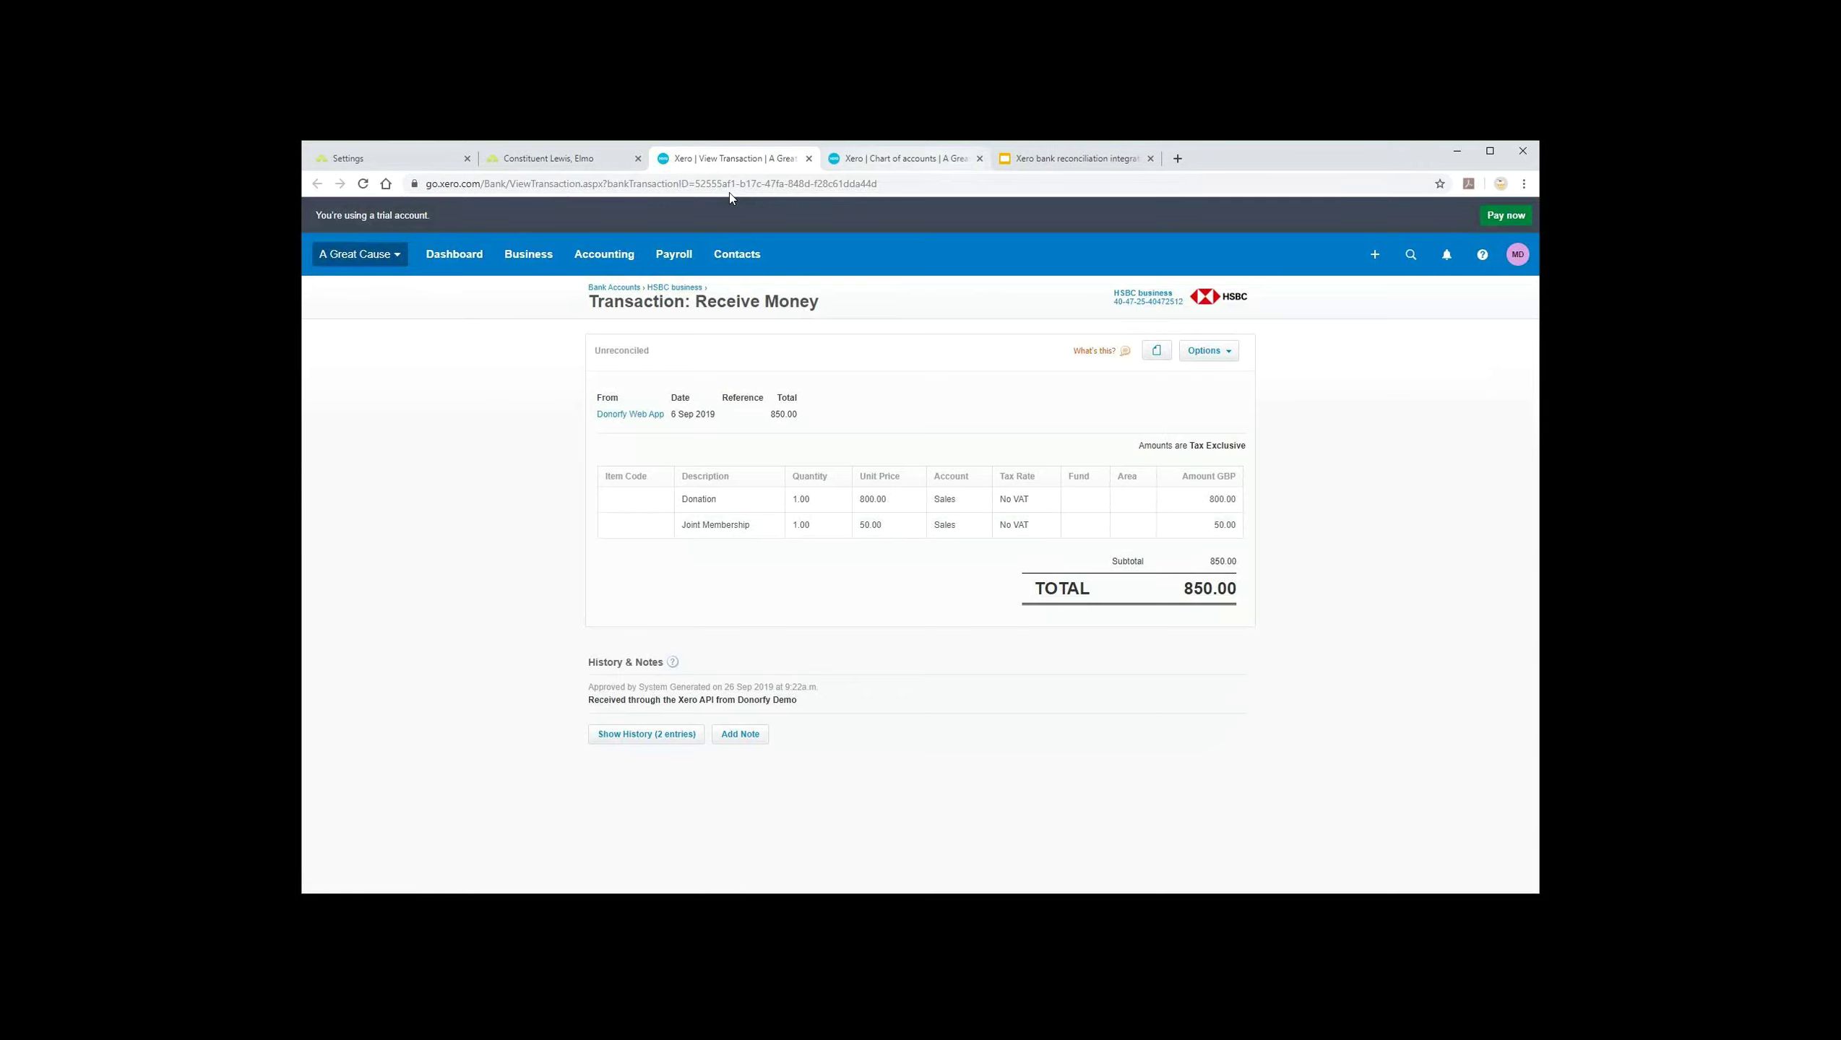
Step: Review the Overview slide, the Xero chart of accounts and the Receive Money transaction, finishing on the Overview slide
key(ctrl+Tab)
key(ctrl+Tab)
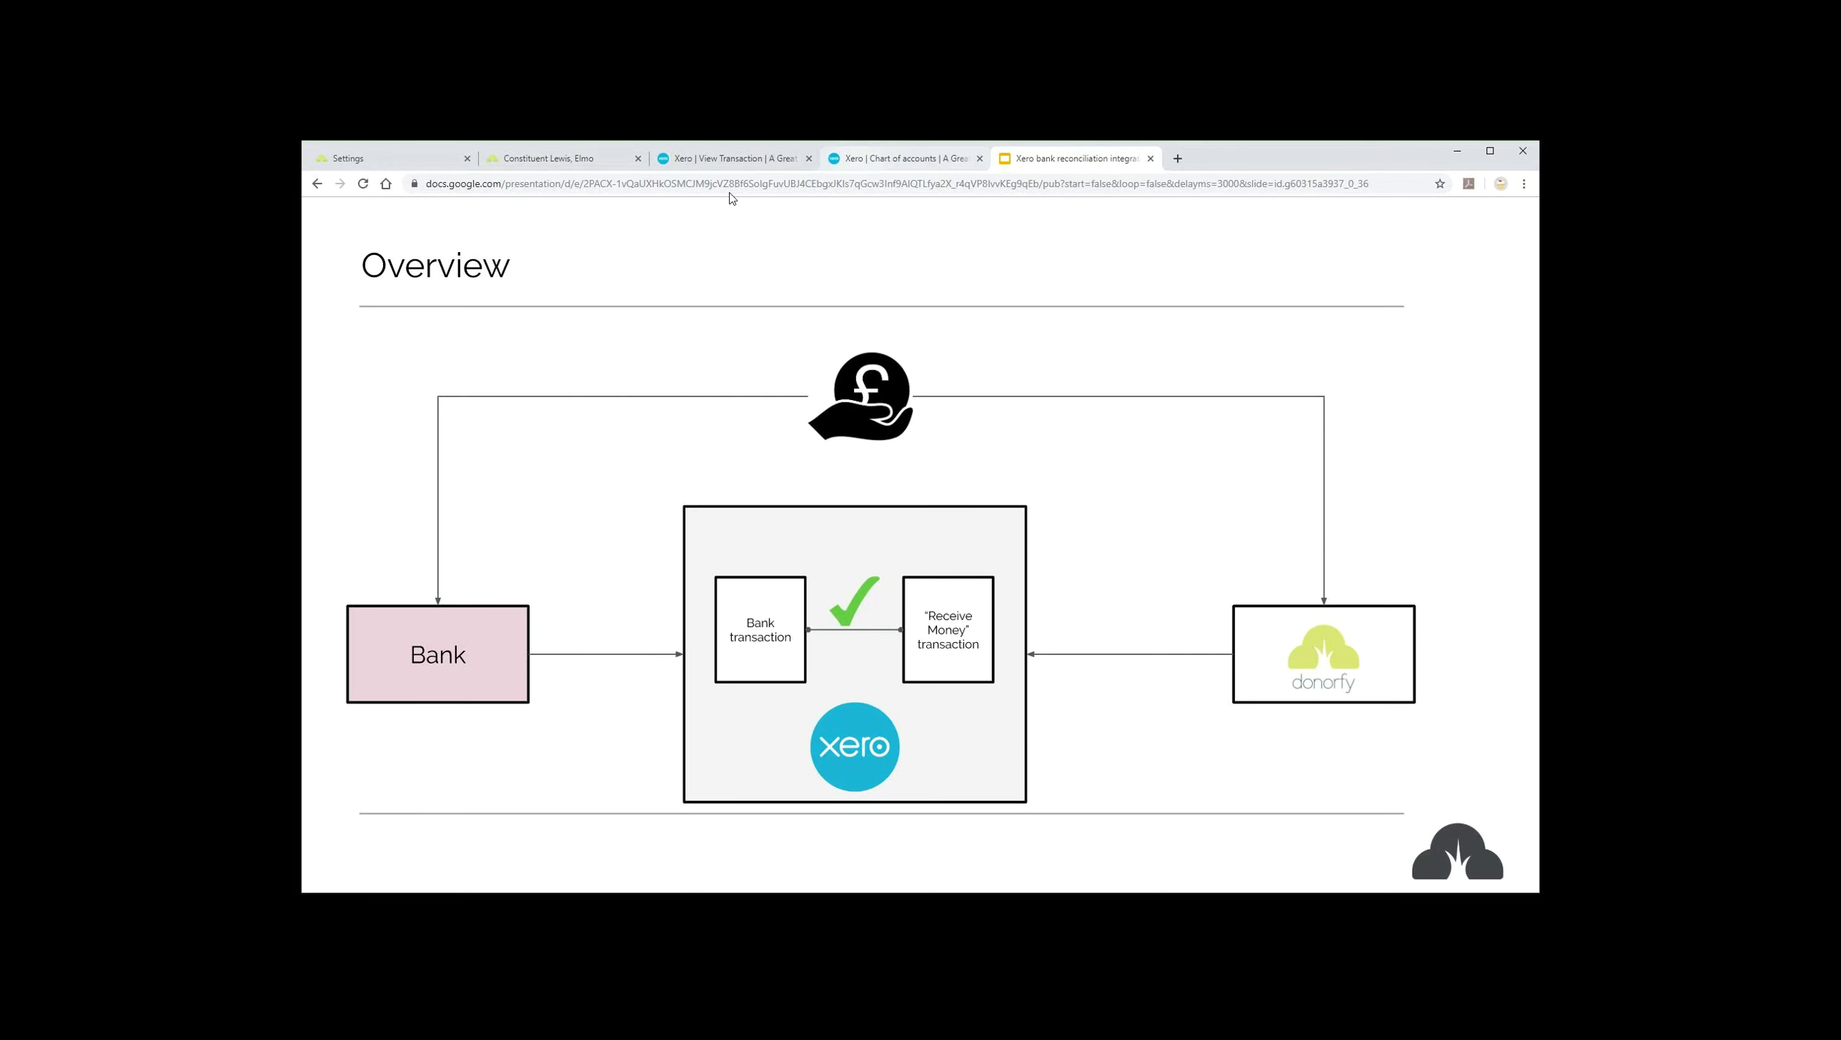
key(ctrl+shift+Tab)
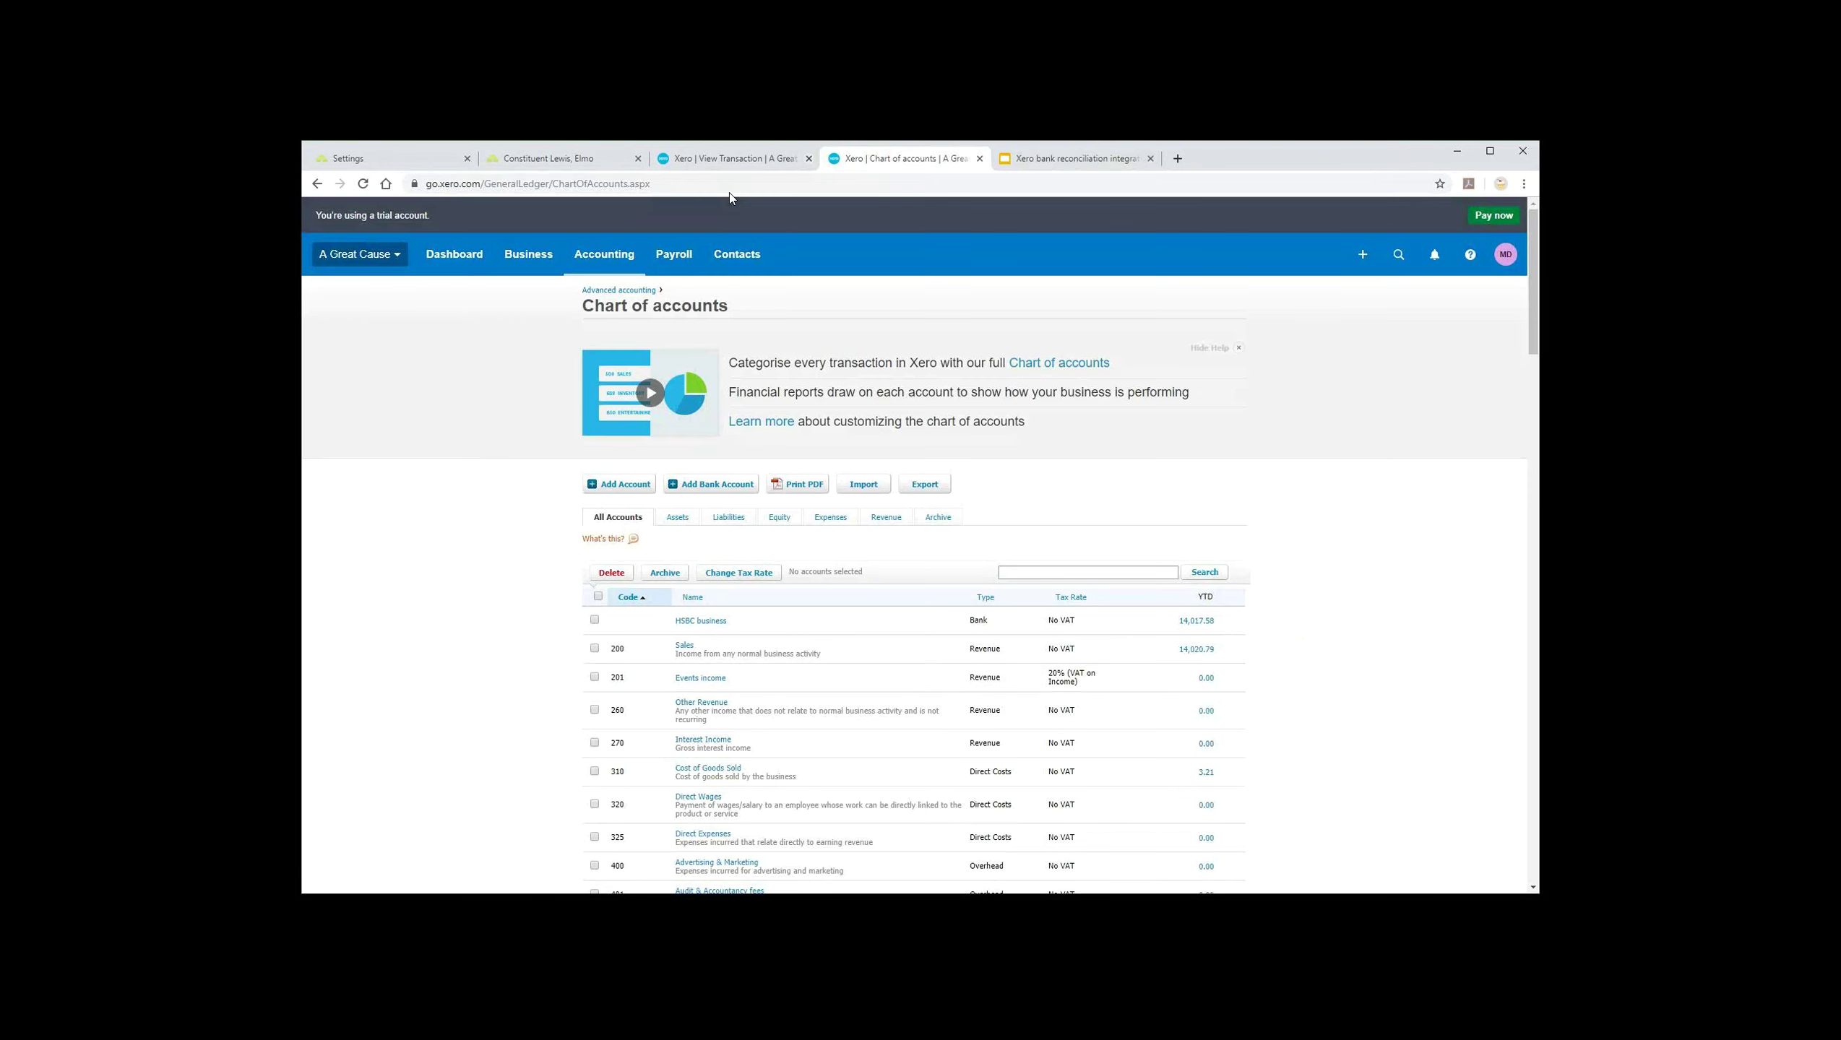
key(ctrl+shift+Tab)
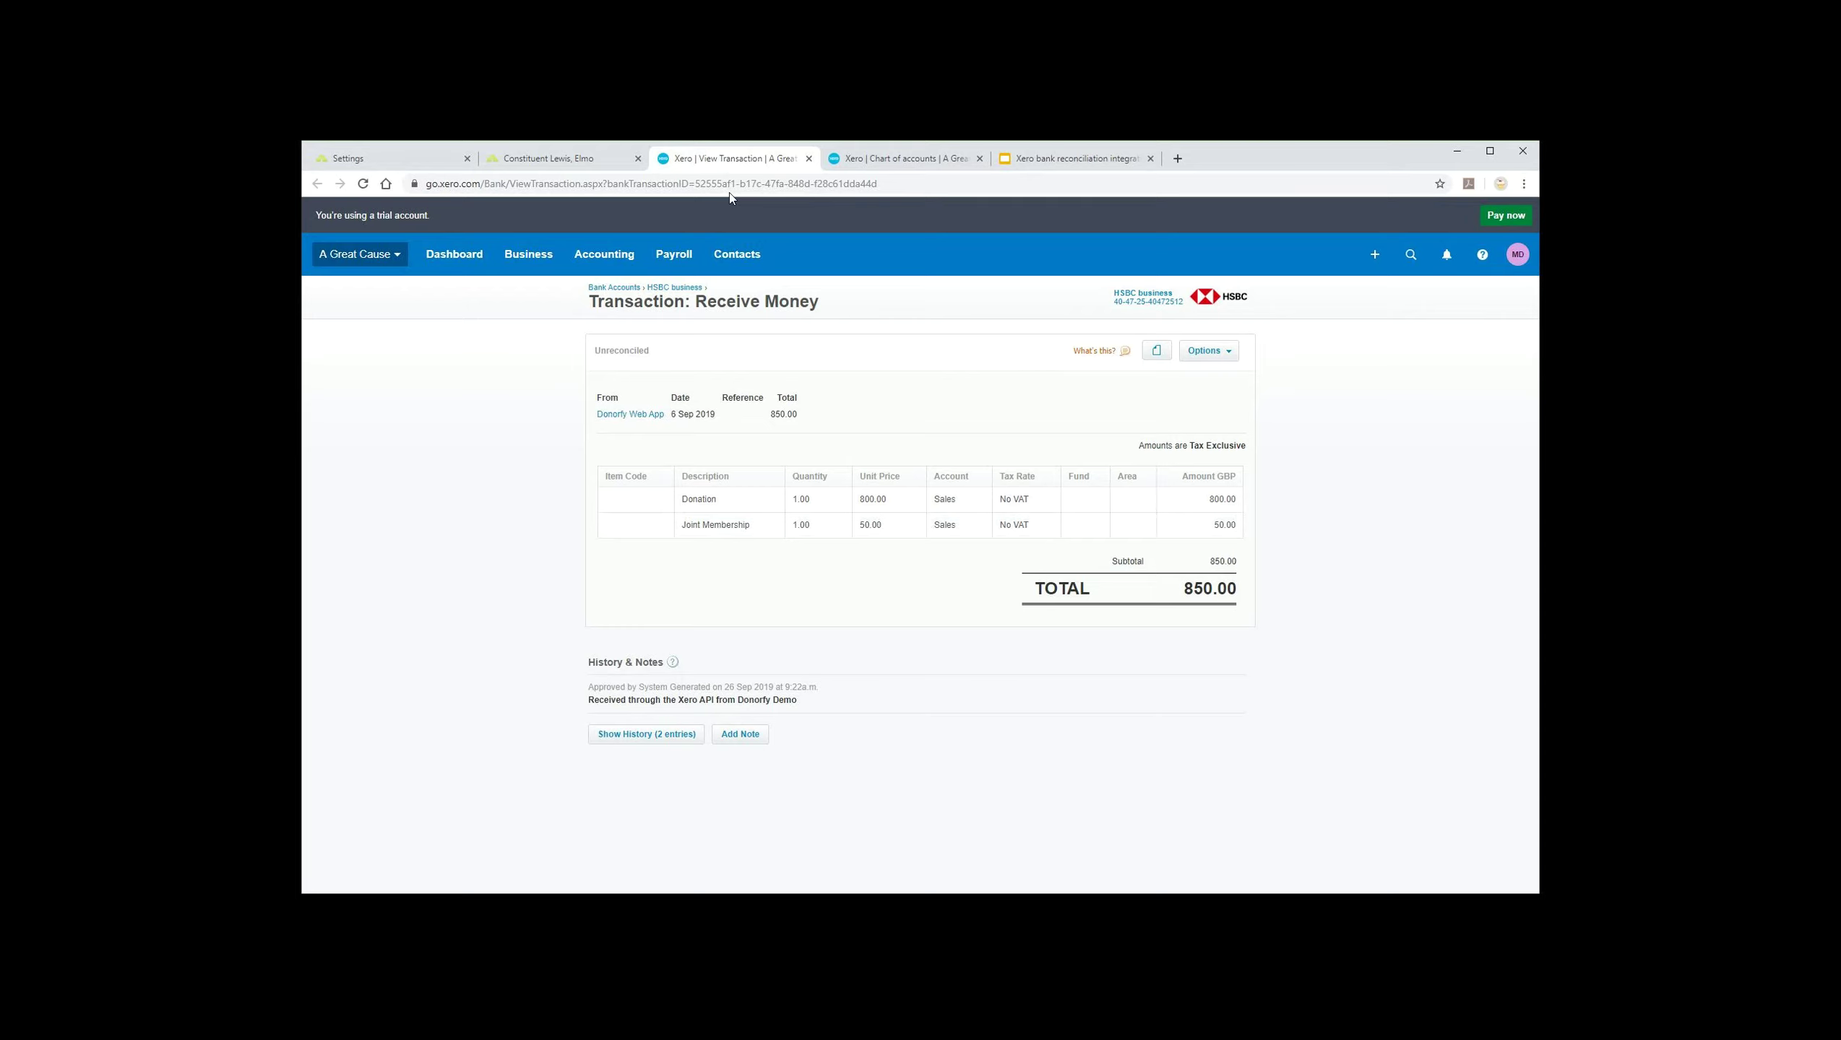
key(ctrl+Tab)
key(ctrl+Tab)
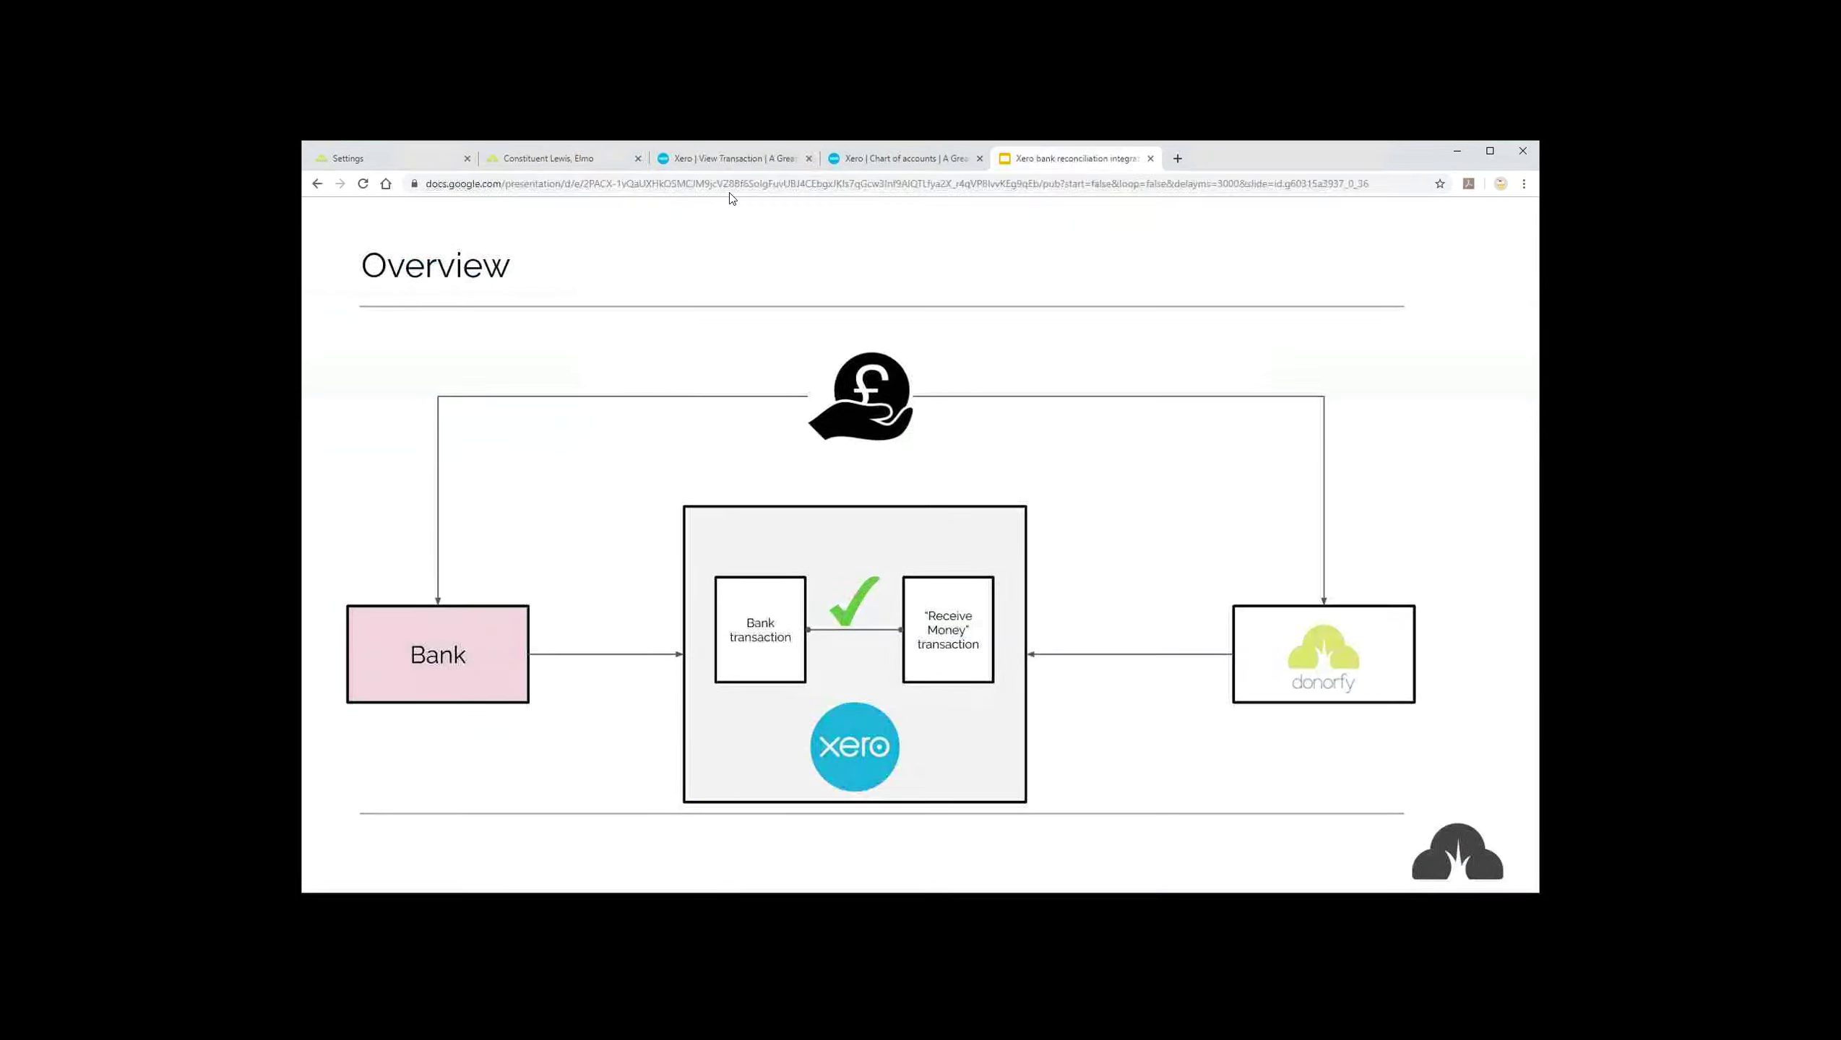